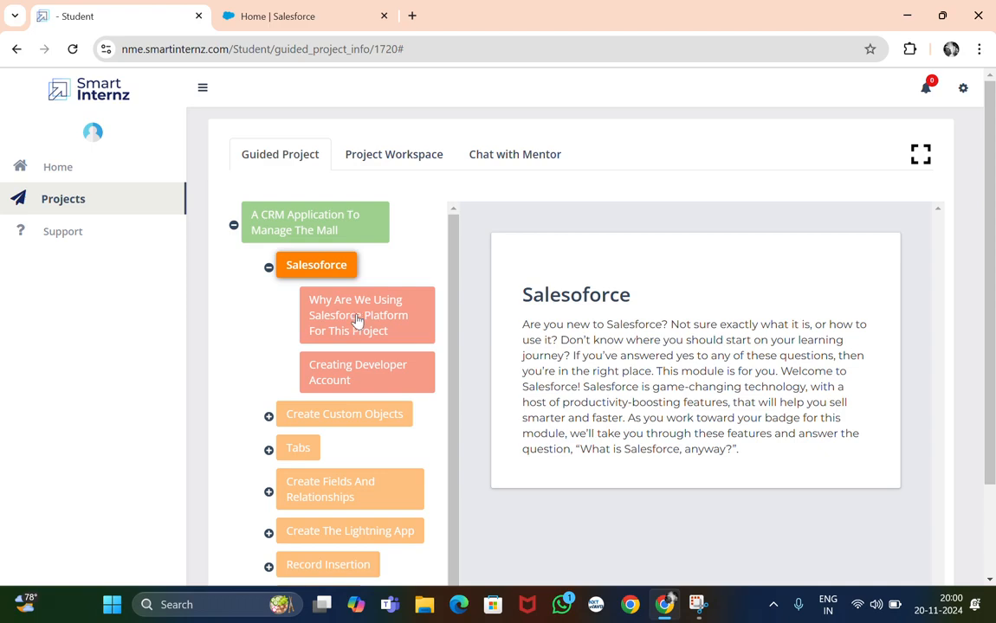
Step: Read the guide topics "Why Are We Using Salesforce Platform For This Project" and "Creating Developer Account", through the account activation instructions
{"action": "left_click", "coordinate": [357, 321]}
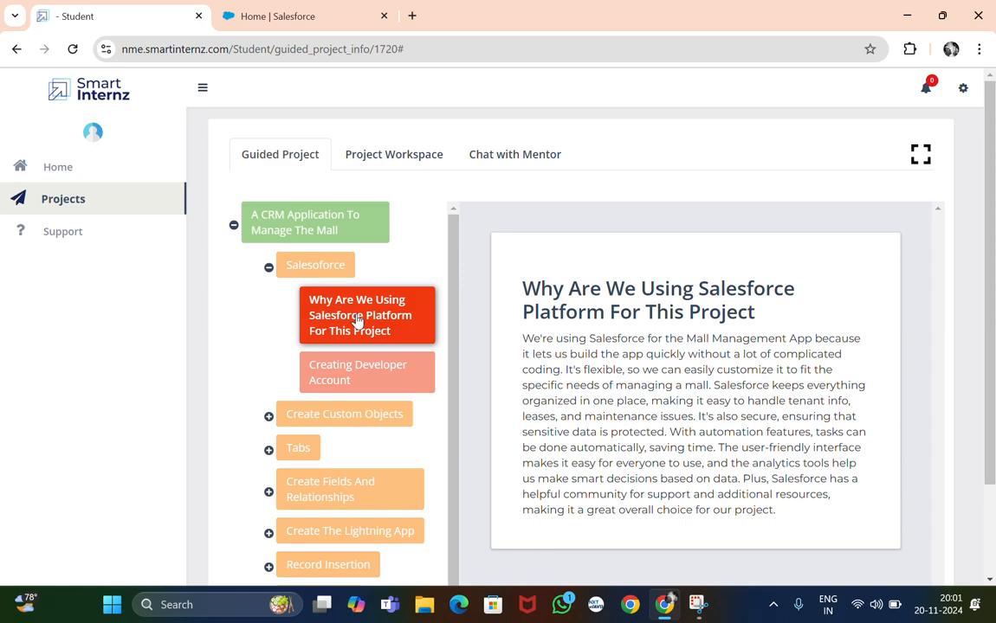
{"action": "left_click", "coordinate": [409, 26]}
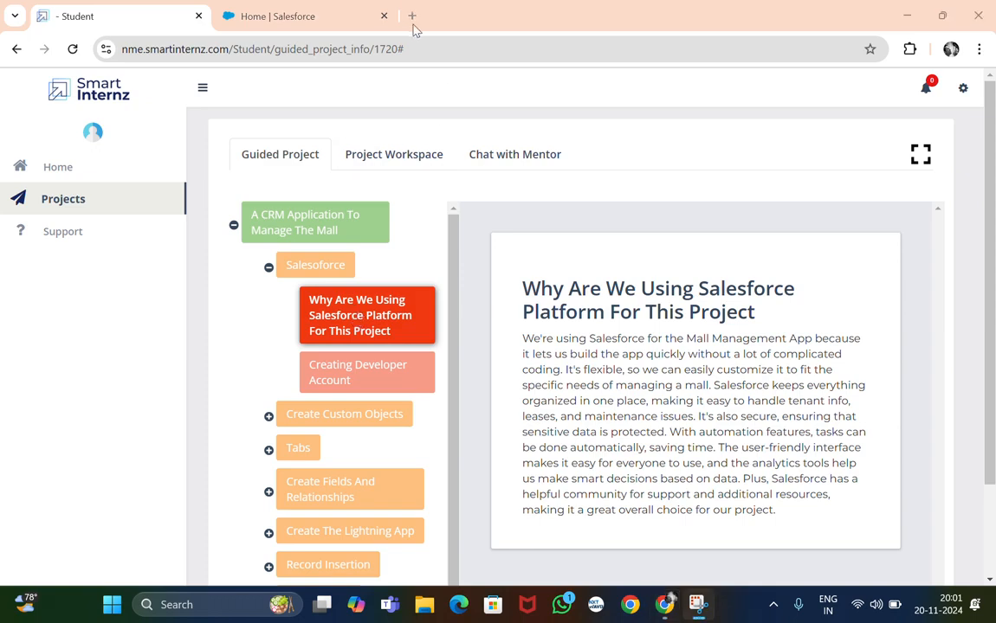
{"action": "left_click", "coordinate": [369, 371]}
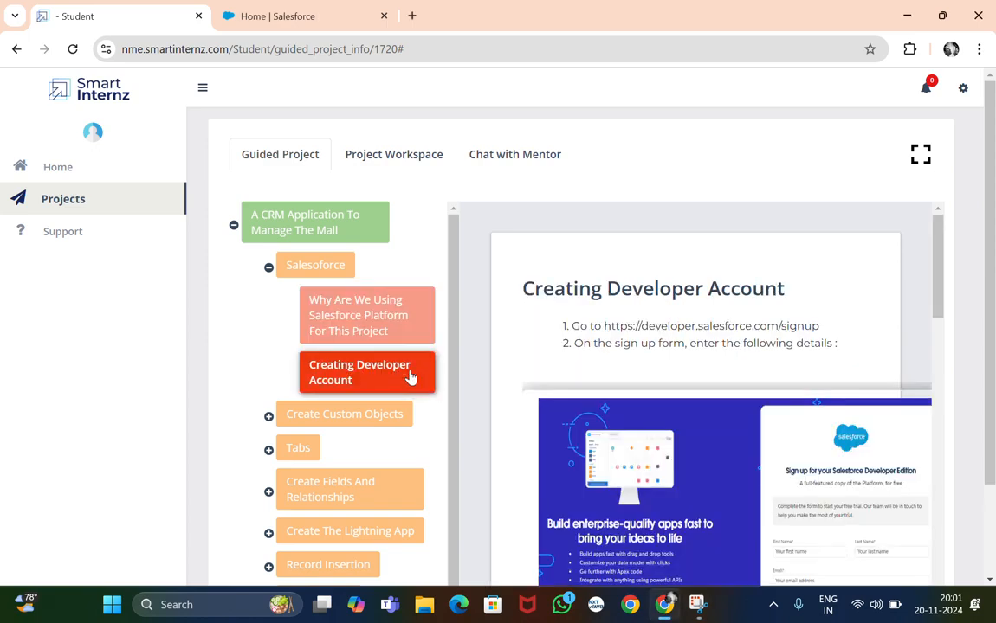
{"action": "left_click_drag", "start_coordinate": [603, 333], "coordinate": [676, 321]}
{"action": "scroll", "coordinate": [675, 321], "scroll_direction": "down", "scroll_amount": 5}
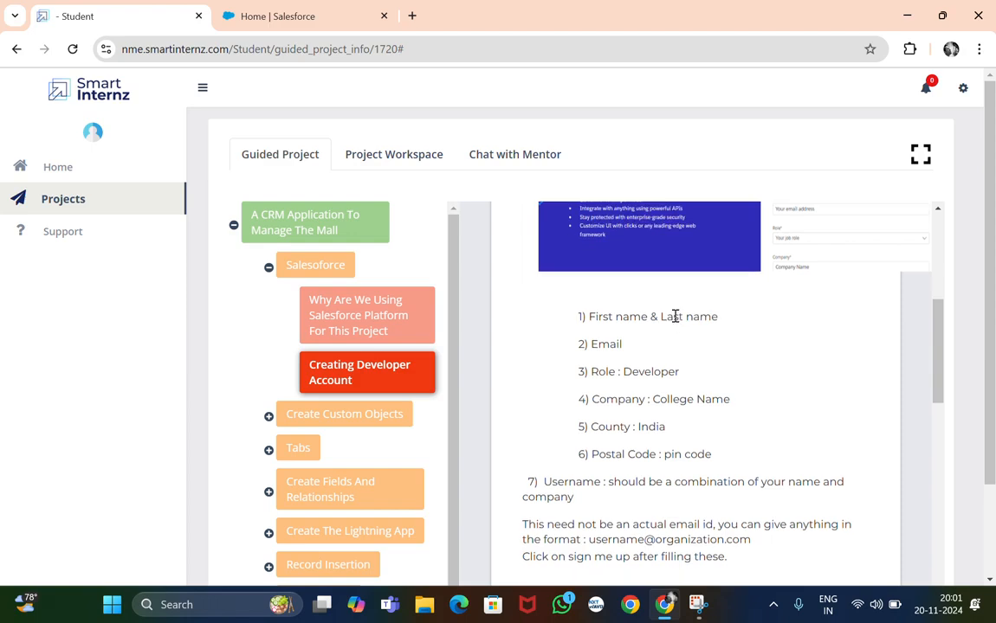
{"action": "scroll", "coordinate": [676, 317], "scroll_direction": "down", "scroll_amount": 1}
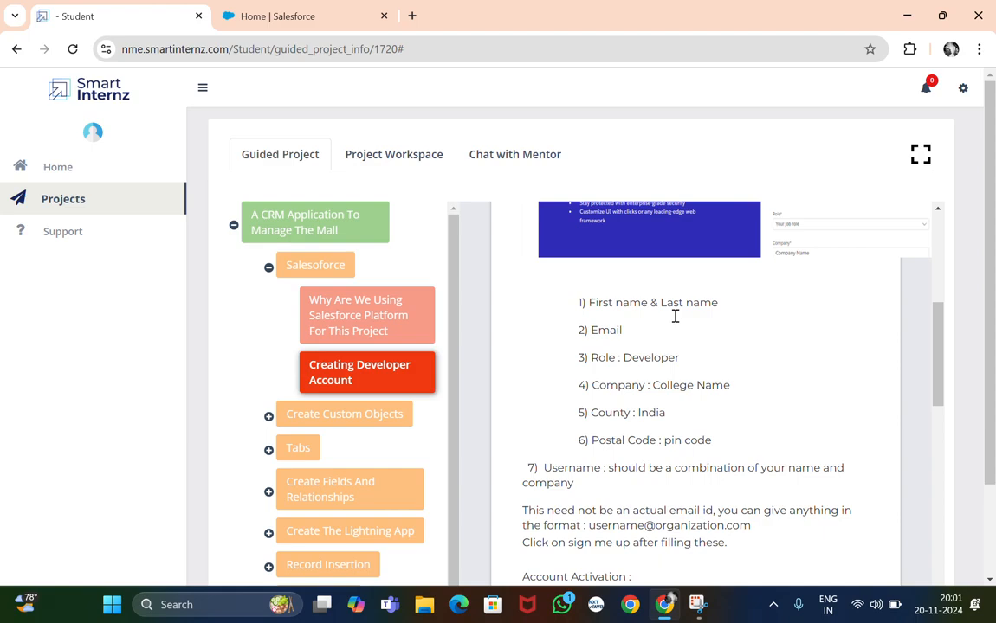
{"action": "scroll", "coordinate": [675, 317], "scroll_direction": "down", "scroll_amount": 2}
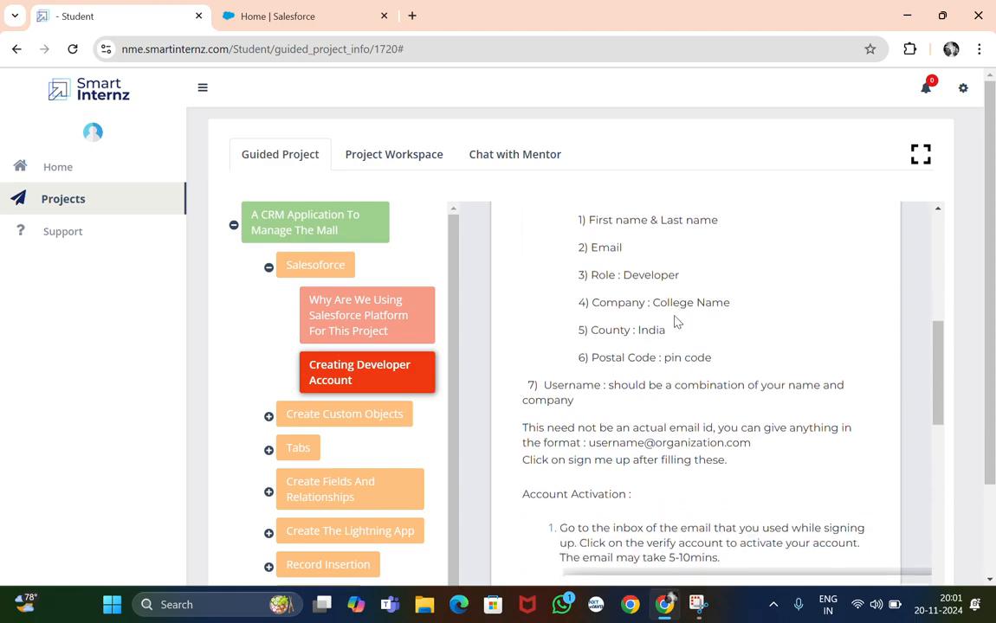
{"action": "scroll", "coordinate": [675, 319], "scroll_direction": "down", "scroll_amount": 4}
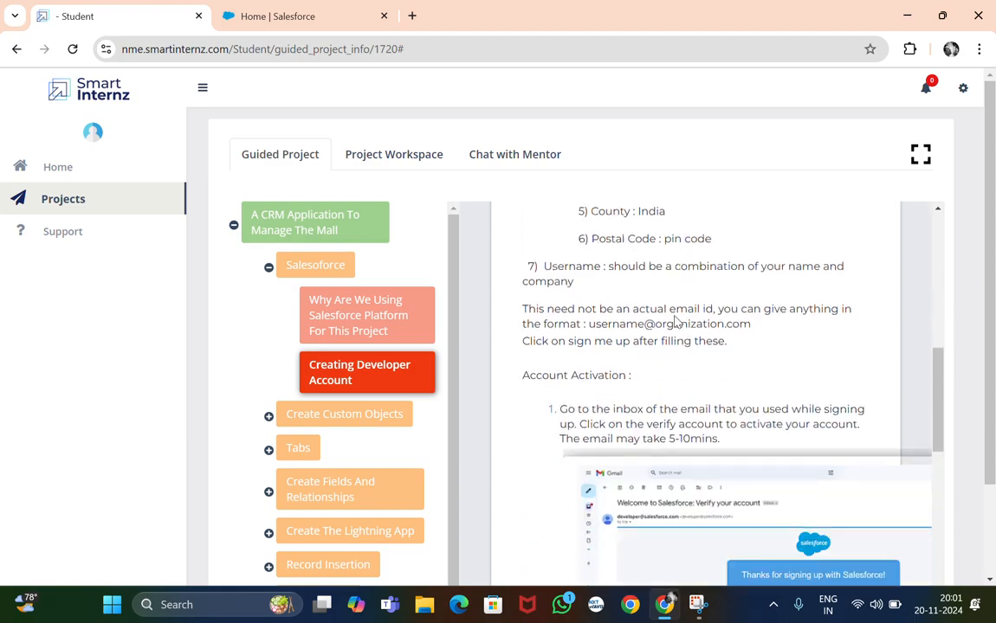
{"action": "scroll", "coordinate": [623, 309], "scroll_direction": "down", "scroll_amount": 2}
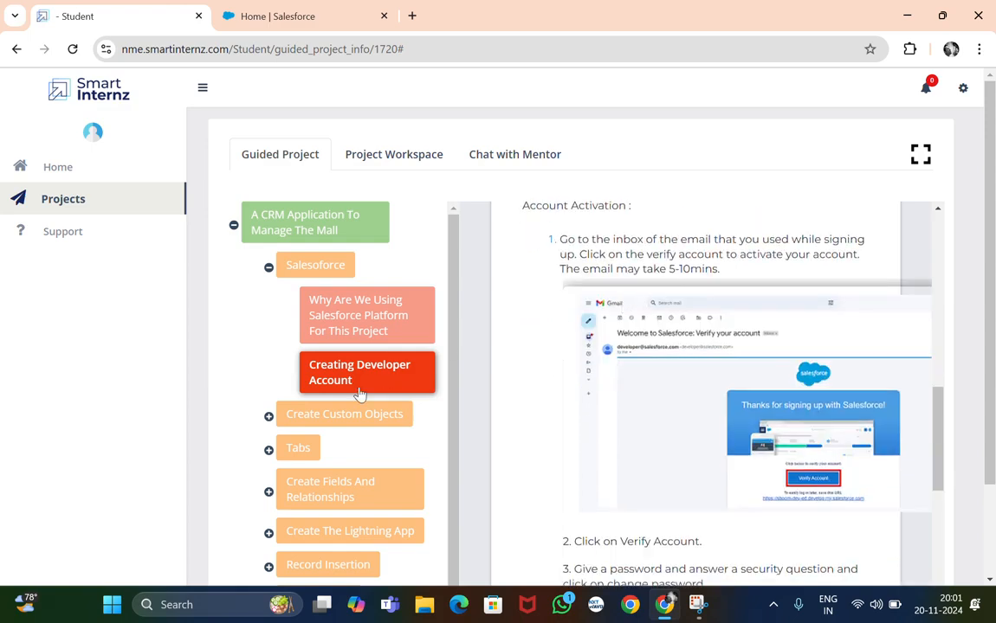
{"action": "left_click", "coordinate": [416, 31]}
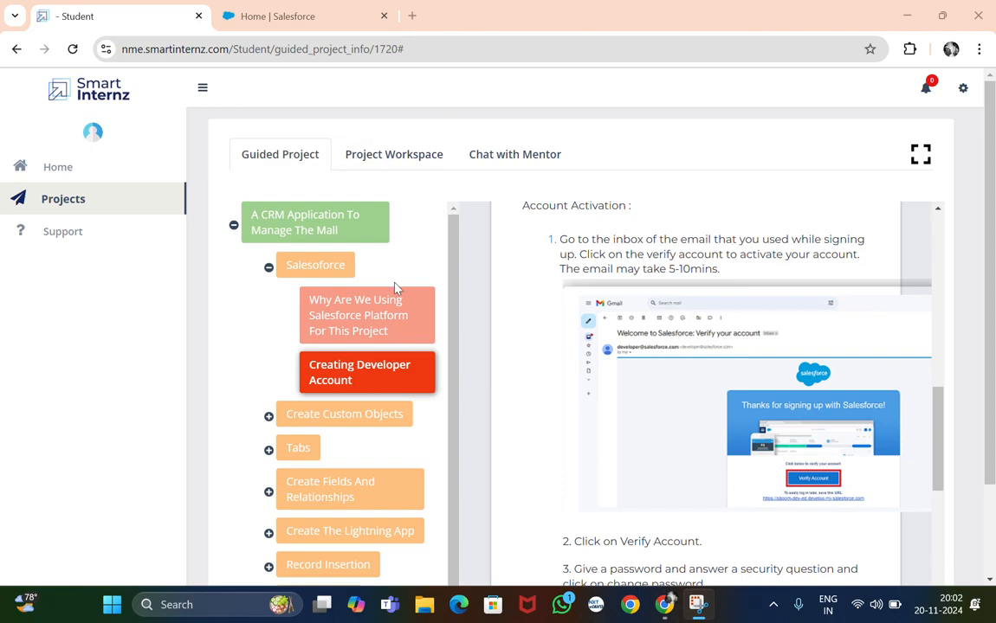
Step: Display the Create Tenant Object instructions under Create Custom Objects in the project guide
{"action": "left_click", "coordinate": [358, 422]}
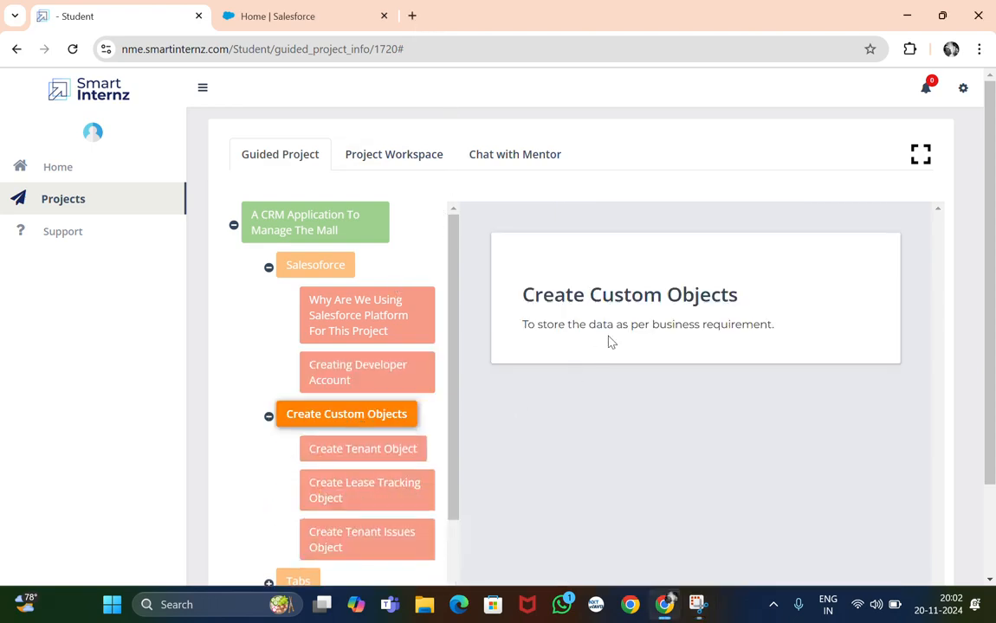
{"action": "scroll", "coordinate": [609, 340], "scroll_direction": "down", "scroll_amount": 2}
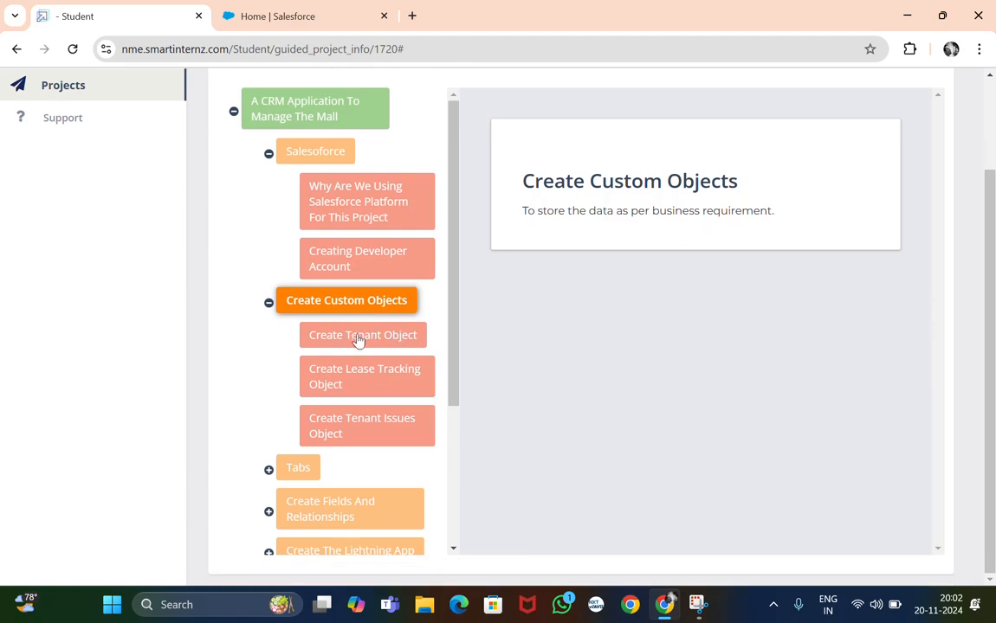
{"action": "left_click", "coordinate": [359, 338]}
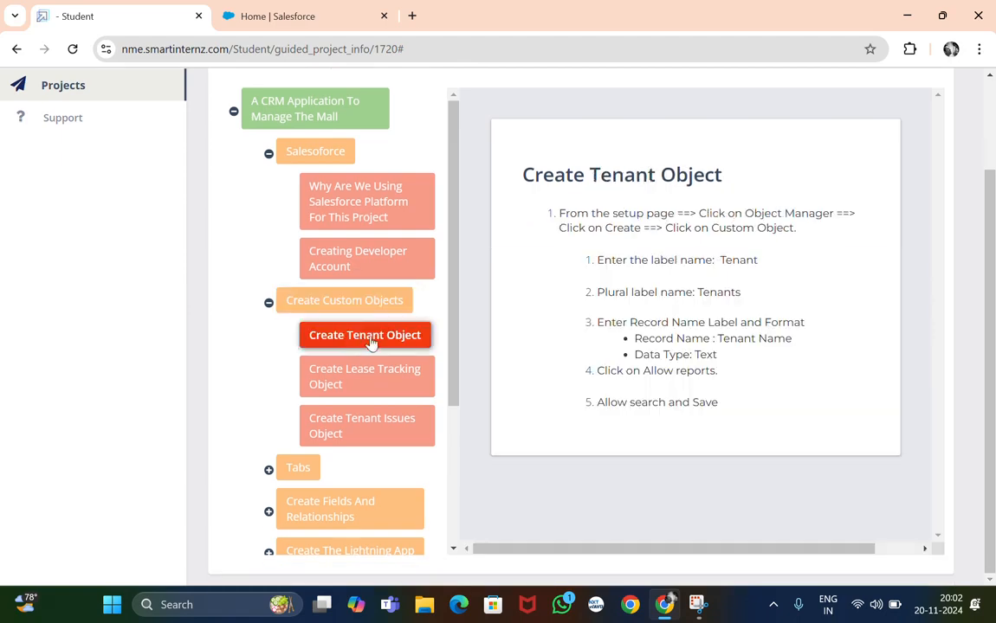
Step: Switch to Salesforce, launch Setup in a new browser tab and go to the Object Manager
{"action": "left_click", "coordinate": [332, 19]}
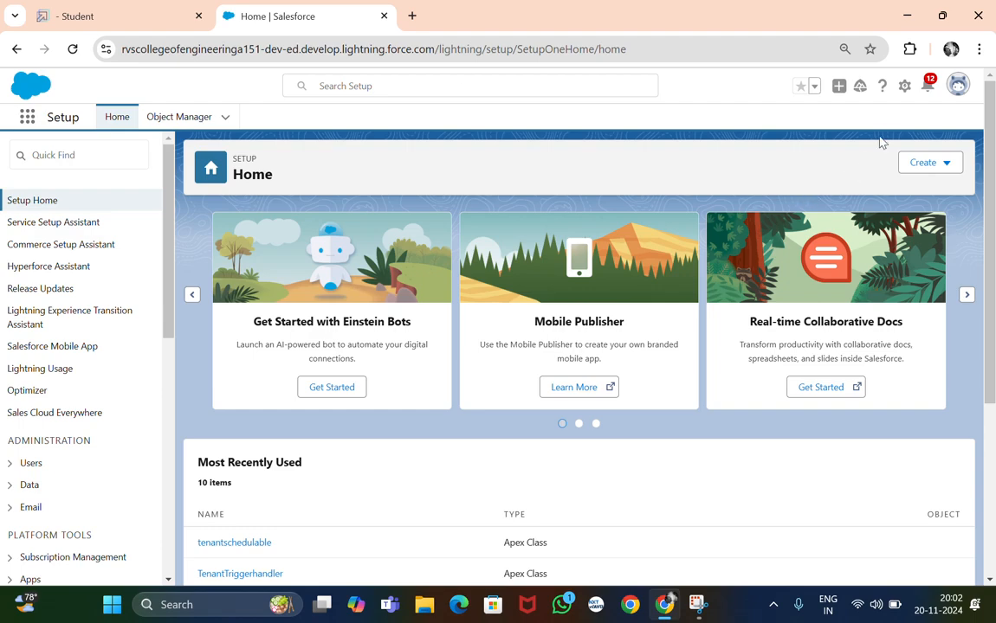
{"action": "left_click", "coordinate": [904, 86]}
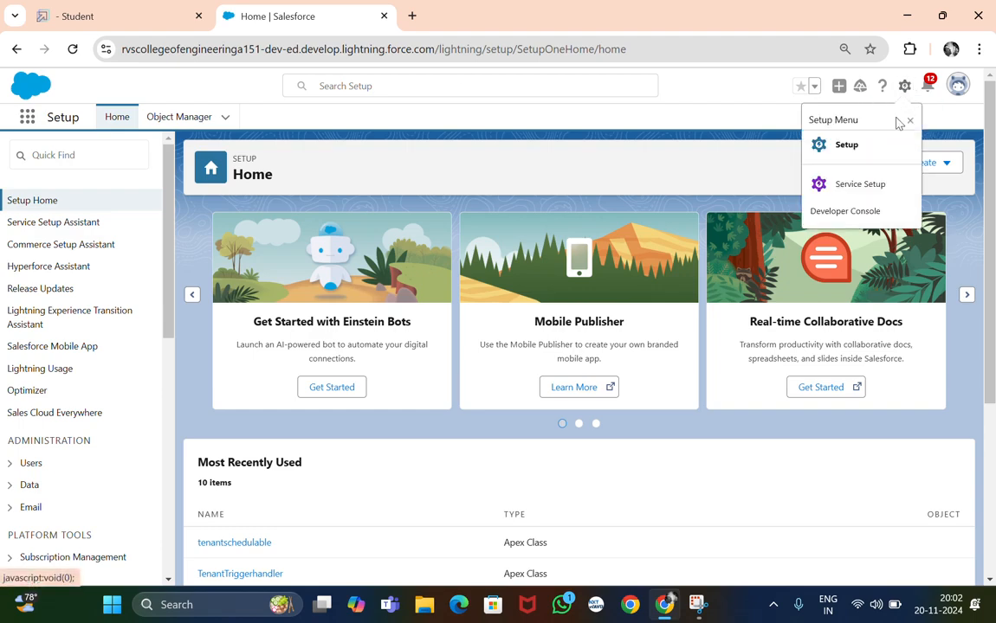
{"action": "left_click", "coordinate": [867, 149]}
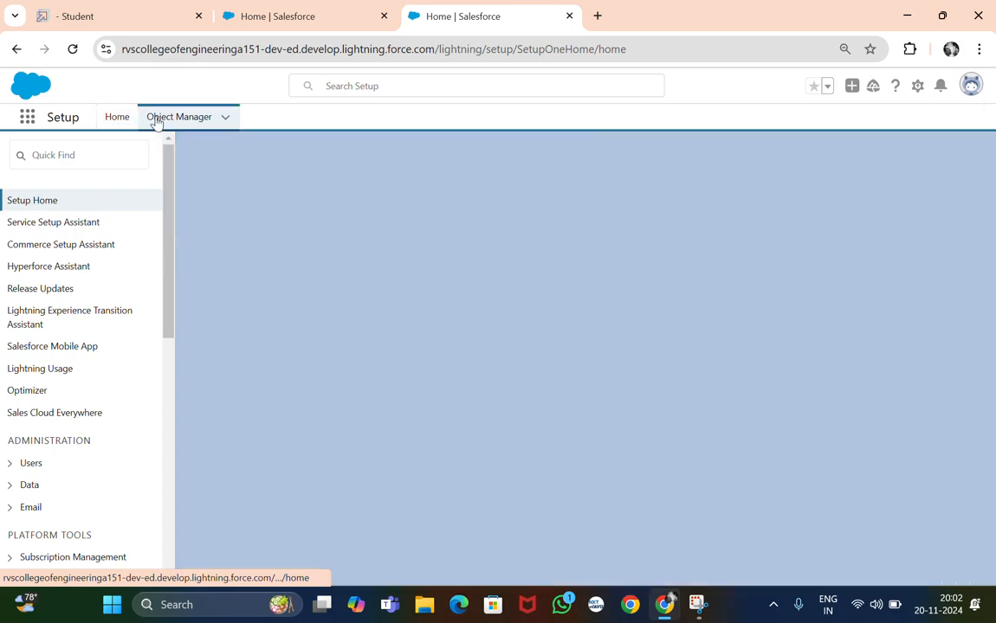
{"action": "left_click", "coordinate": [156, 121]}
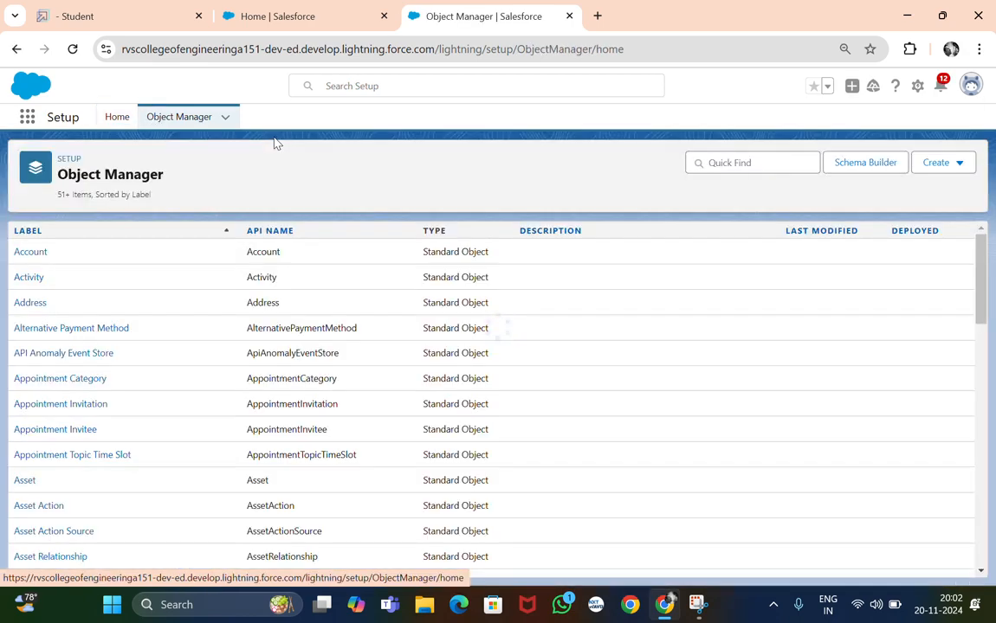
Step: Search the Object Manager for Tenant and view the Tenant custom object's details
{"action": "left_click", "coordinate": [757, 163]}
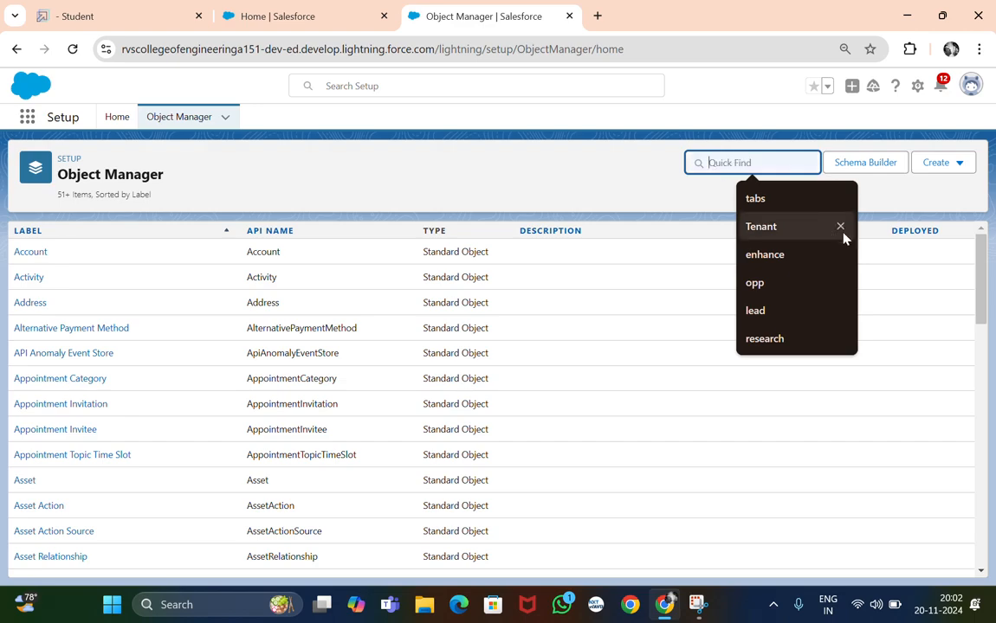
{"action": "left_click", "coordinate": [793, 229]}
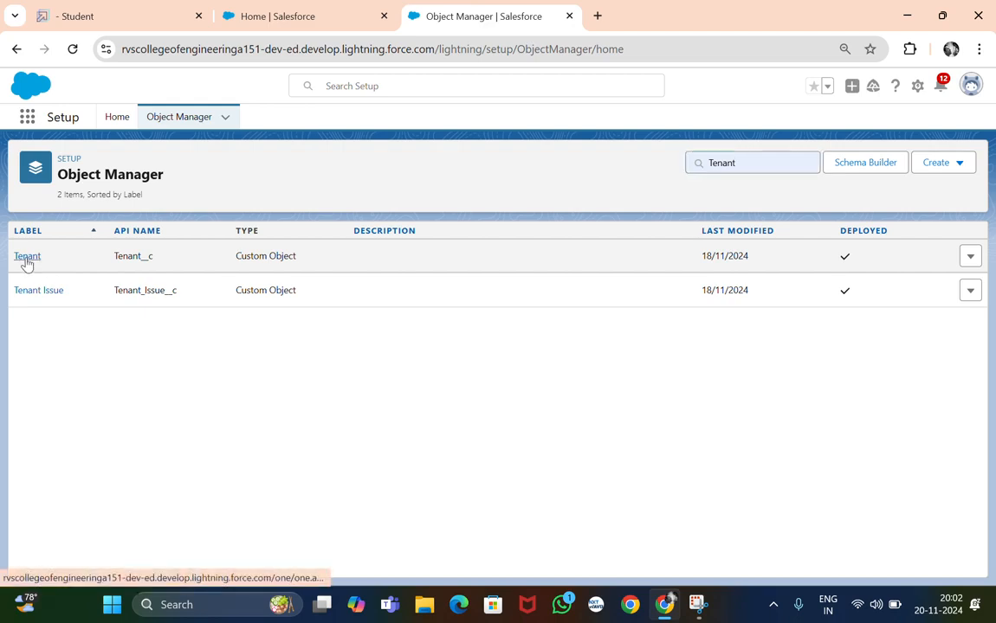
{"action": "left_click", "coordinate": [27, 258]}
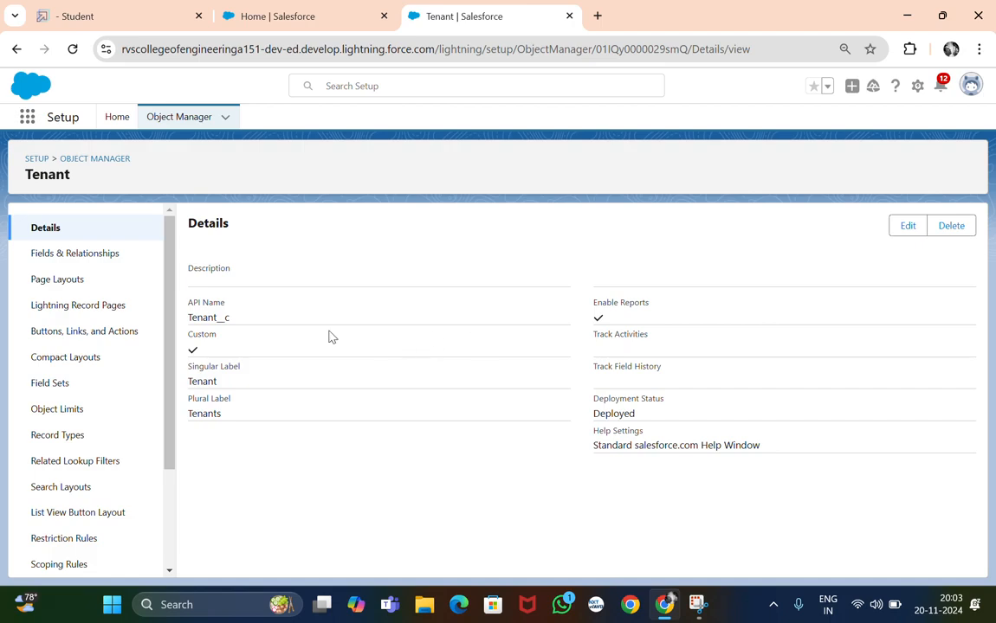
Step: Return to the Object Manager, search for Tenant and view the Tenant Issue object's details
{"action": "left_click", "coordinate": [178, 121]}
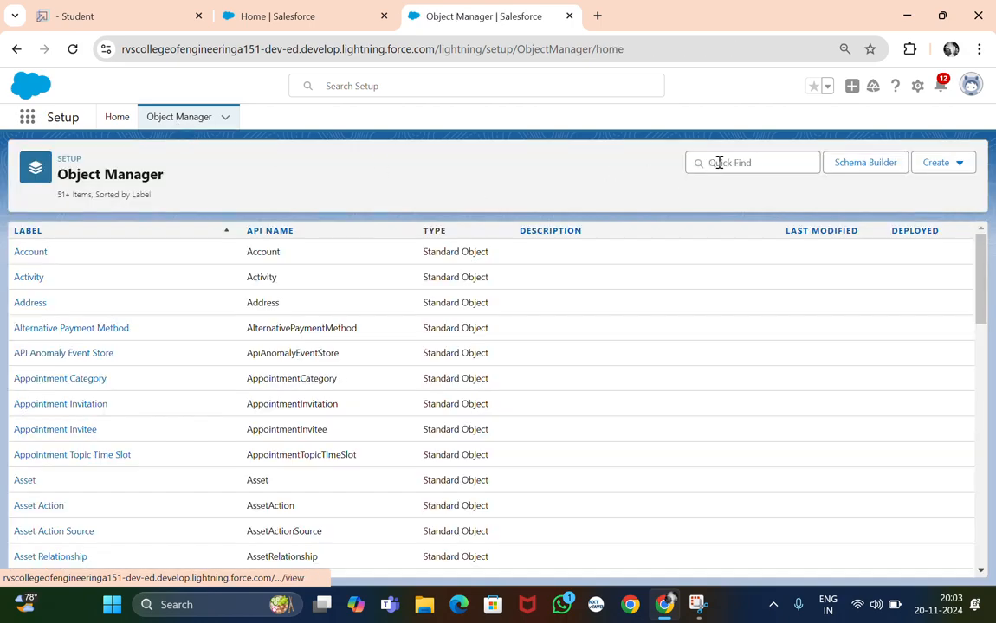
{"action": "left_click", "coordinate": [727, 162]}
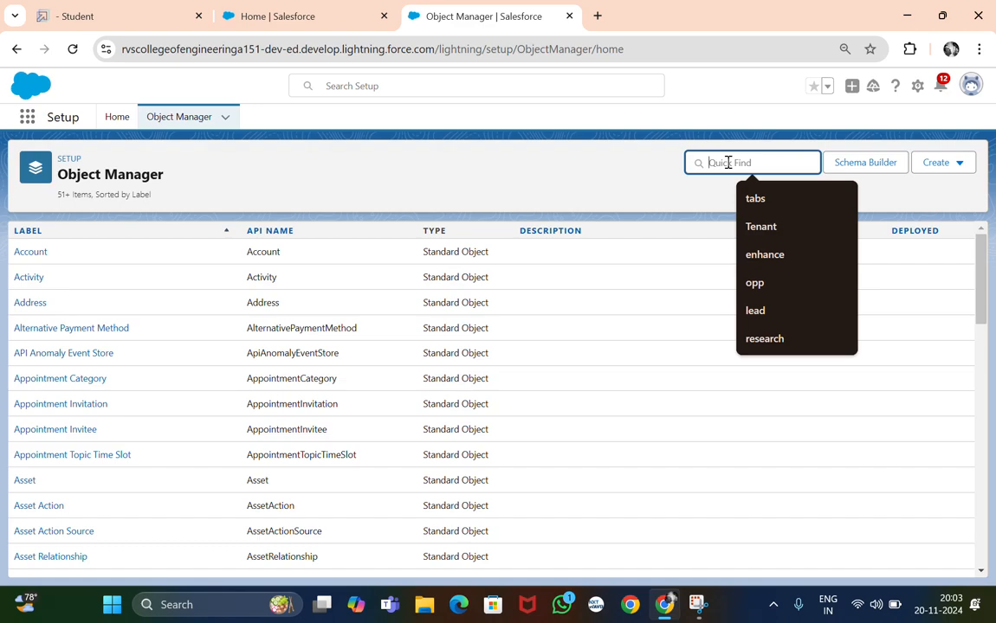
{"action": "type", "text": "te"}
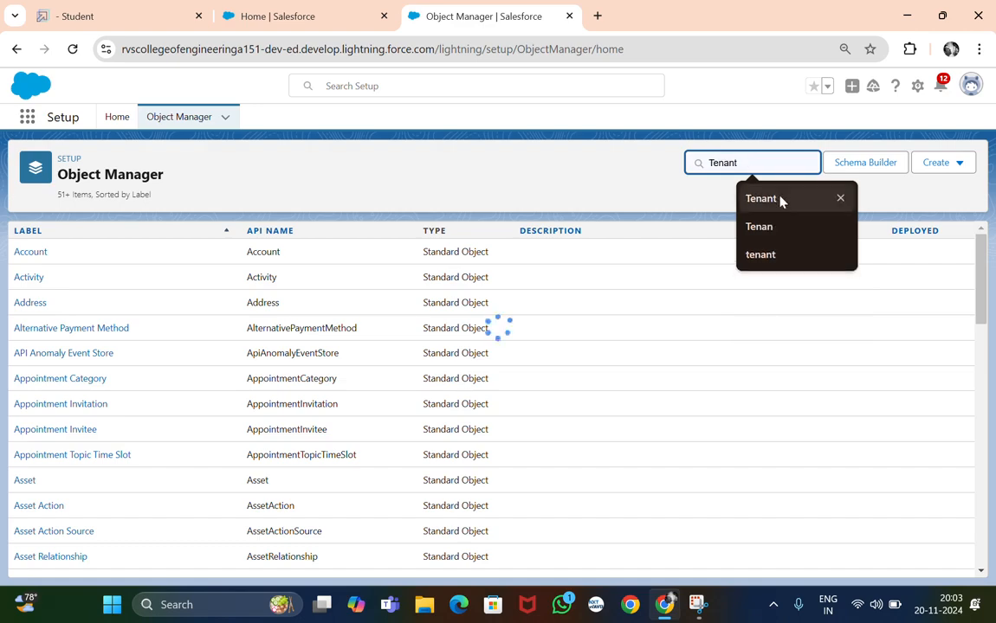
{"action": "left_click", "coordinate": [786, 201]}
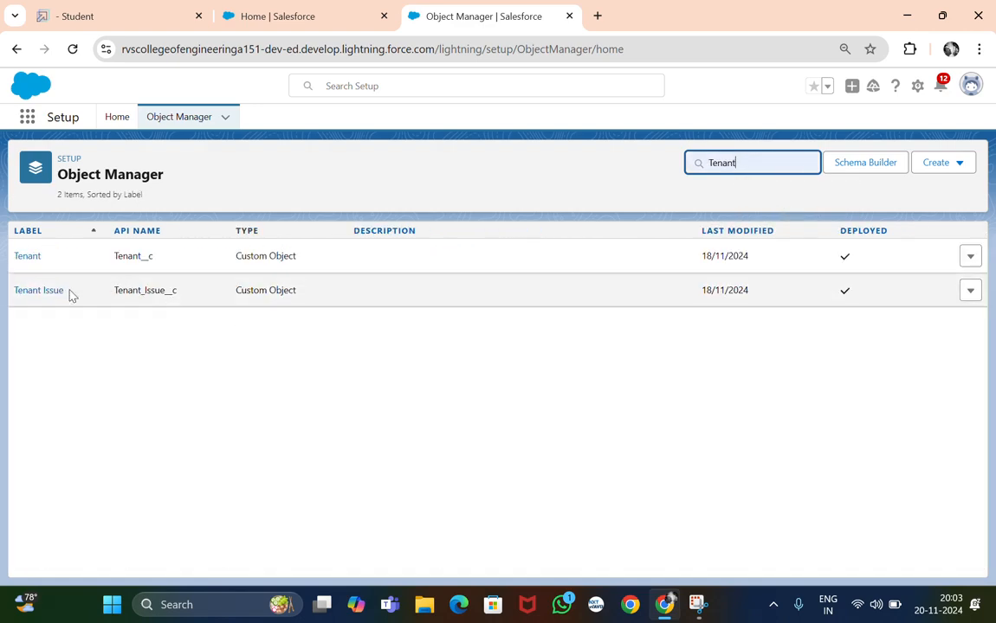
{"action": "left_click", "coordinate": [46, 295]}
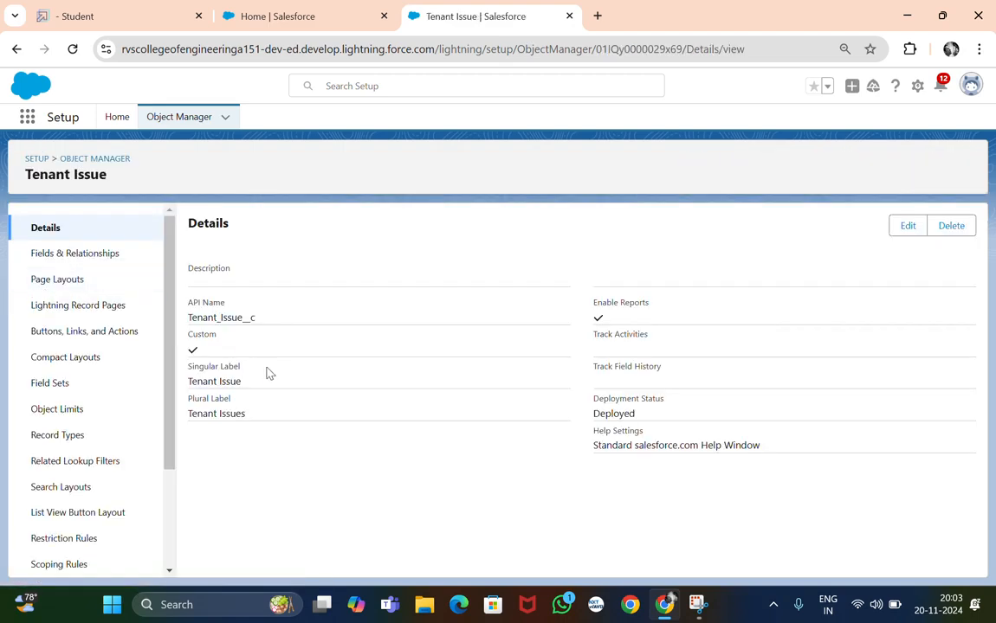
Step: Return to the Object Manager, search for lease and view the Lease Tracking object's details
{"action": "left_click", "coordinate": [178, 114]}
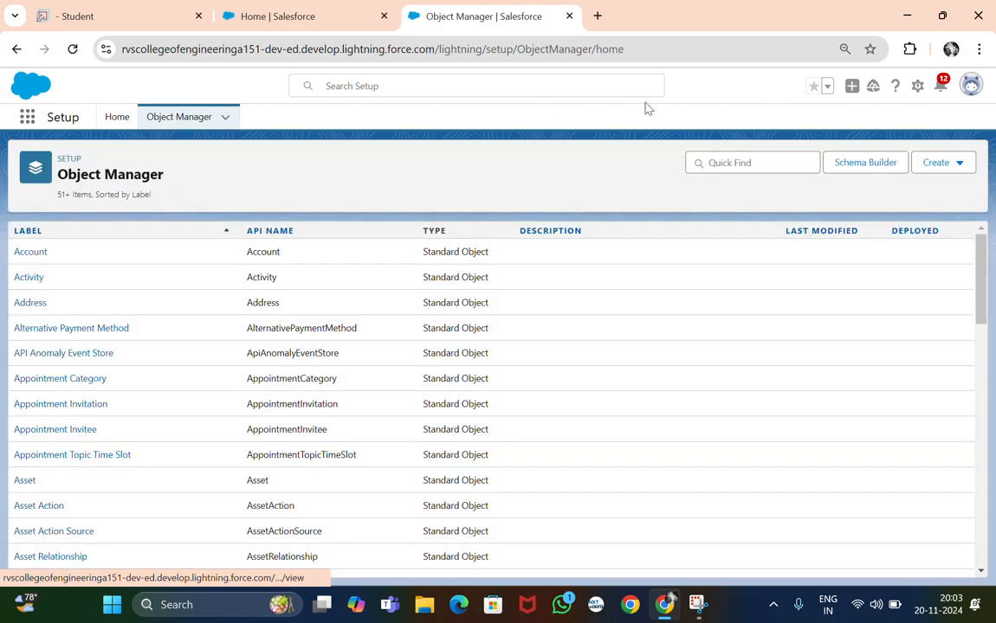
{"action": "left_click", "coordinate": [712, 160]}
{"action": "type", "text": "leas"}
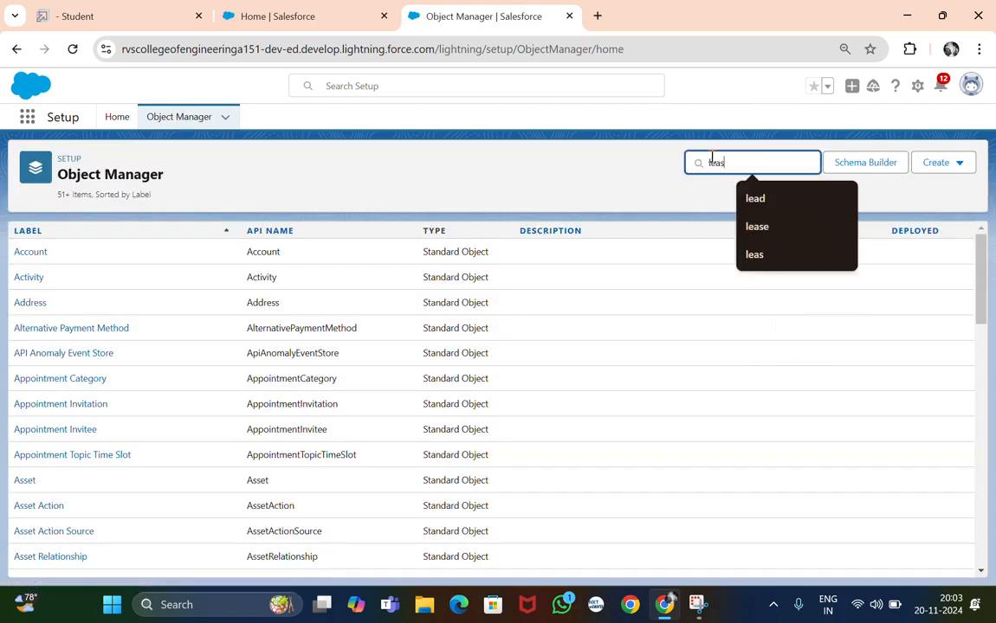
{"action": "type", "text": "e"}
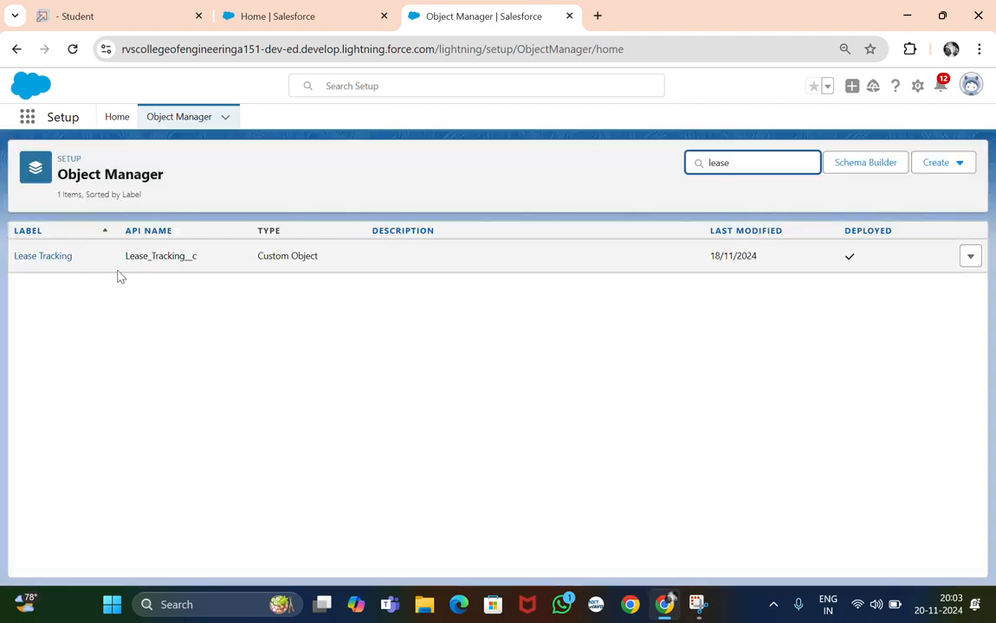
{"action": "left_click", "coordinate": [62, 256]}
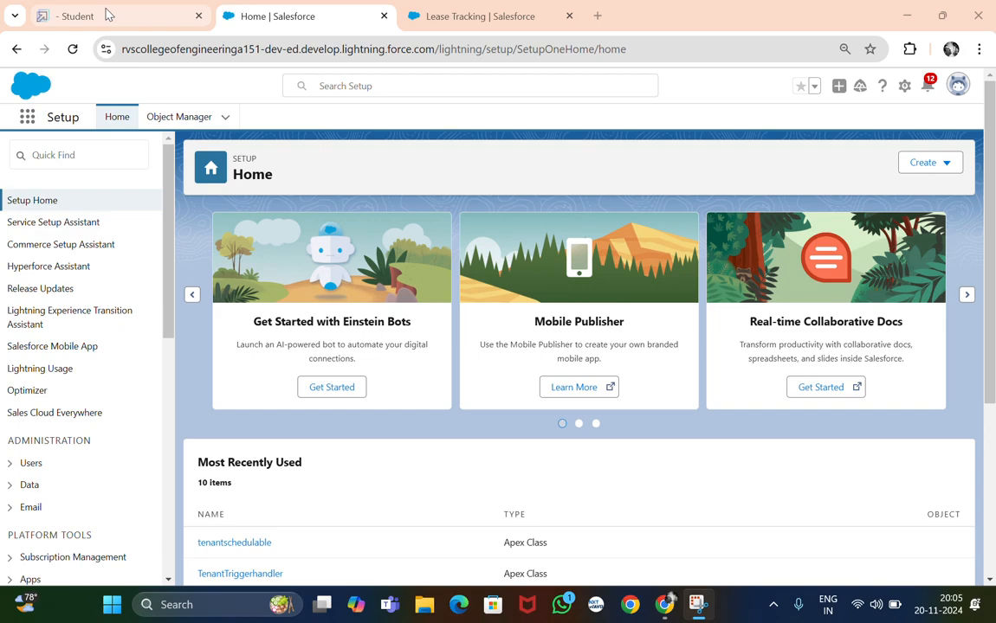
Step: Consult the guide's custom tab instructions for the Tenant object, and search Salesforce Setup for tabs to examine the custom object tabs
{"action": "left_click", "coordinate": [107, 14]}
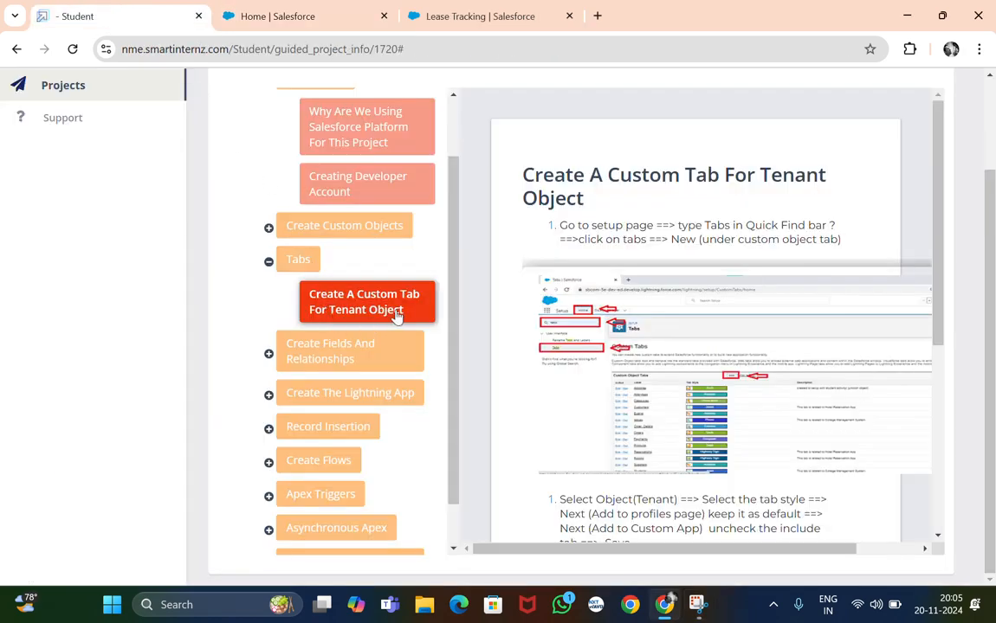
{"action": "left_click", "coordinate": [329, 17]}
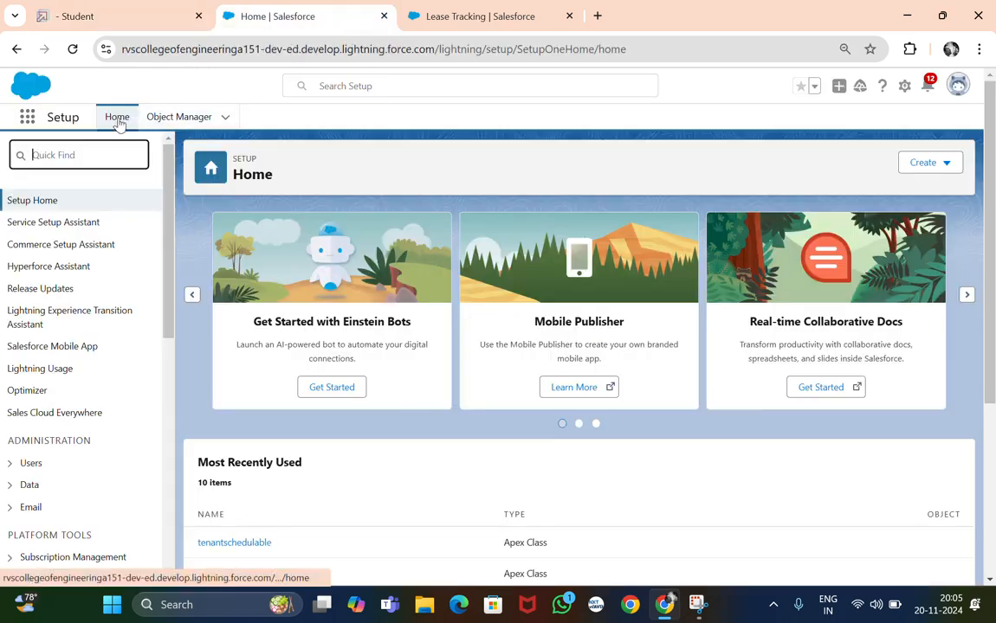
{"action": "left_click", "coordinate": [99, 160]}
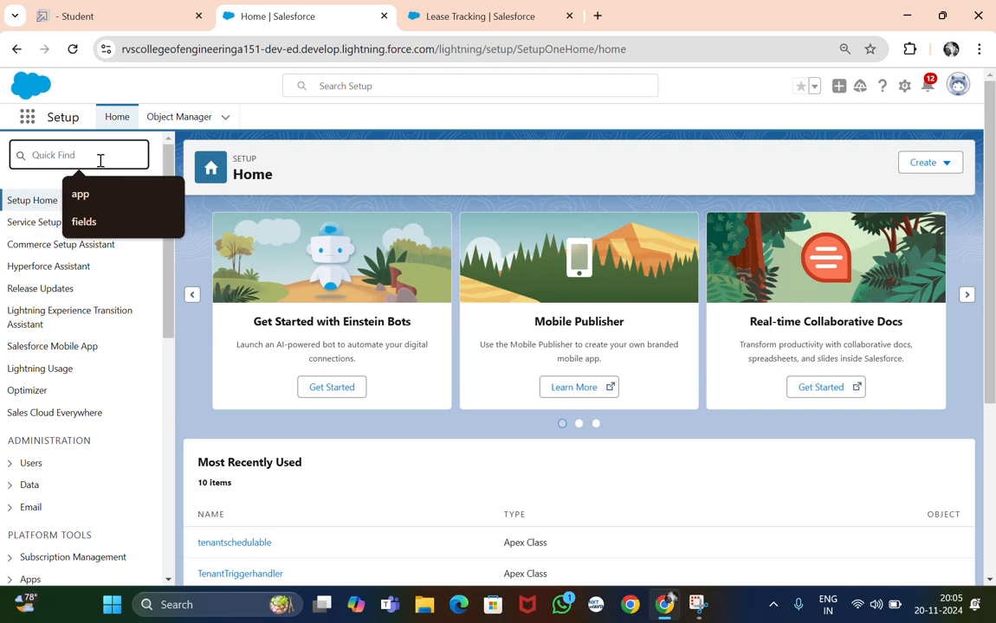
{"action": "type", "text": "tabs"}
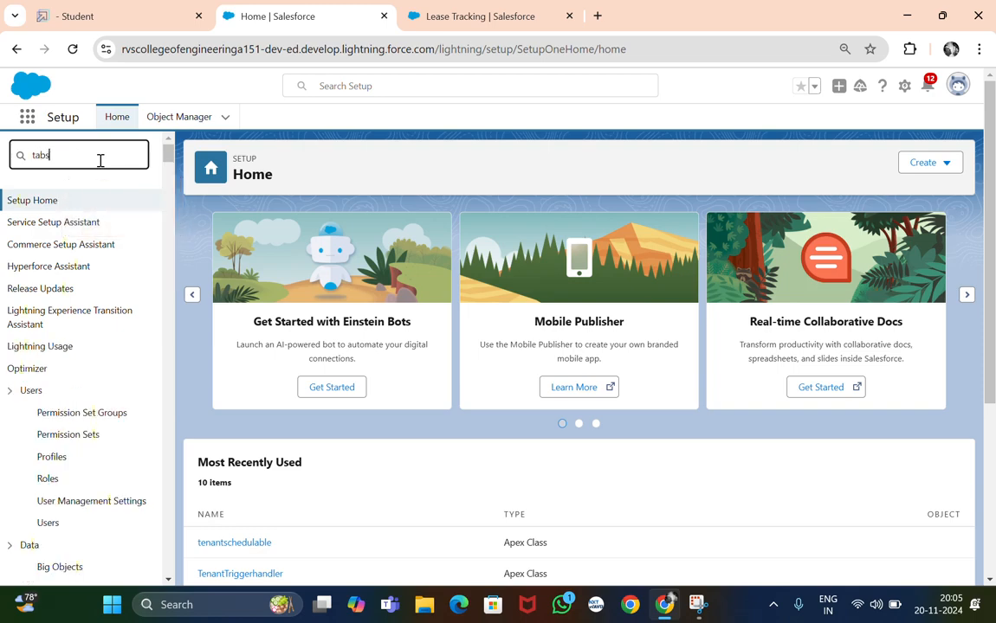
{"action": "left_click", "coordinate": [43, 245]}
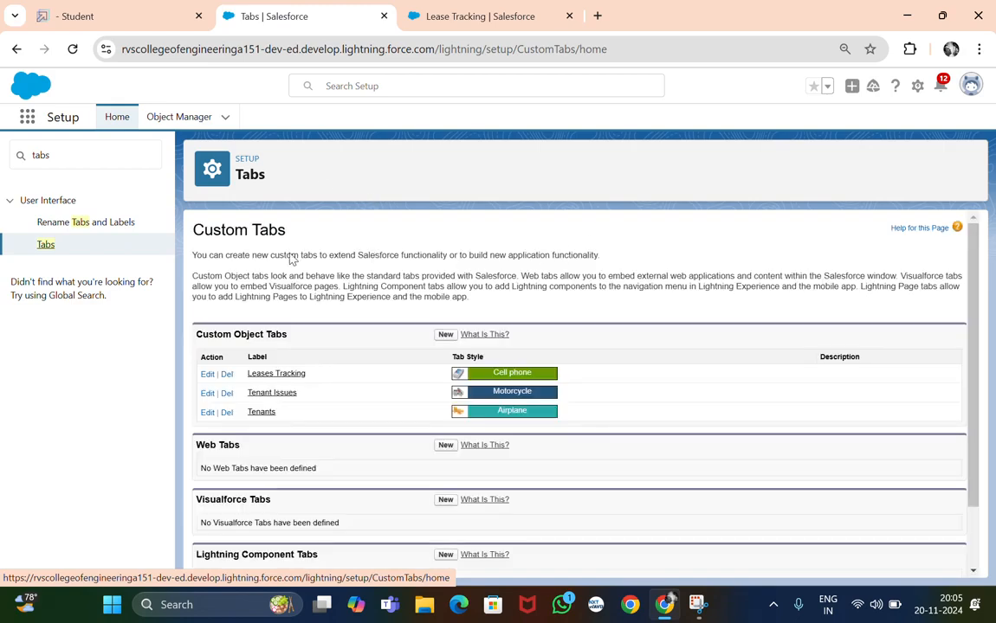
{"action": "left_click", "coordinate": [412, 22]}
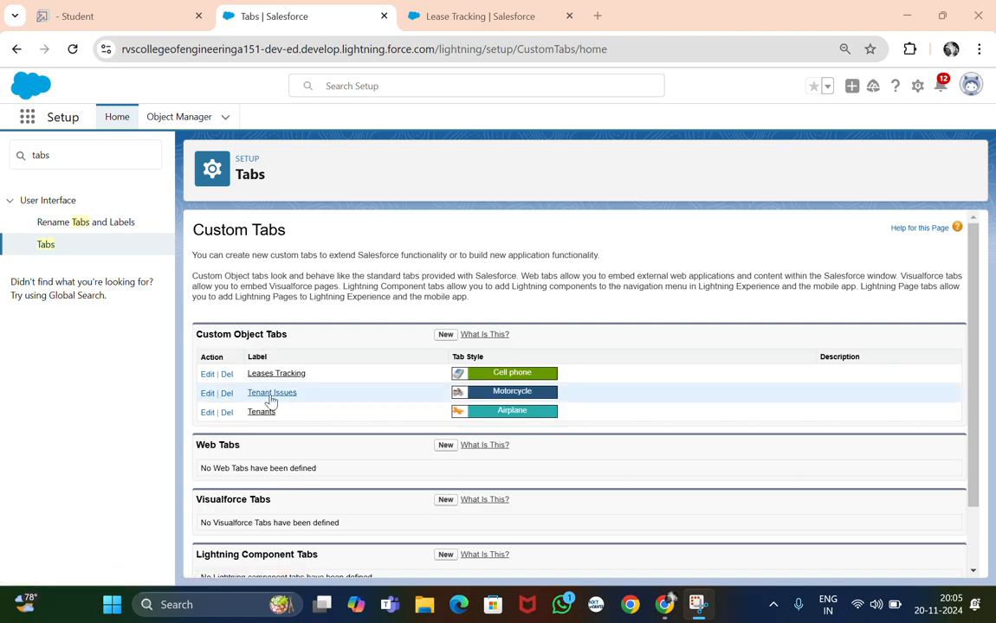
{"action": "scroll", "coordinate": [267, 405], "scroll_direction": "down", "scroll_amount": 1}
{"action": "scroll", "coordinate": [267, 404], "scroll_direction": "up", "scroll_amount": 1}
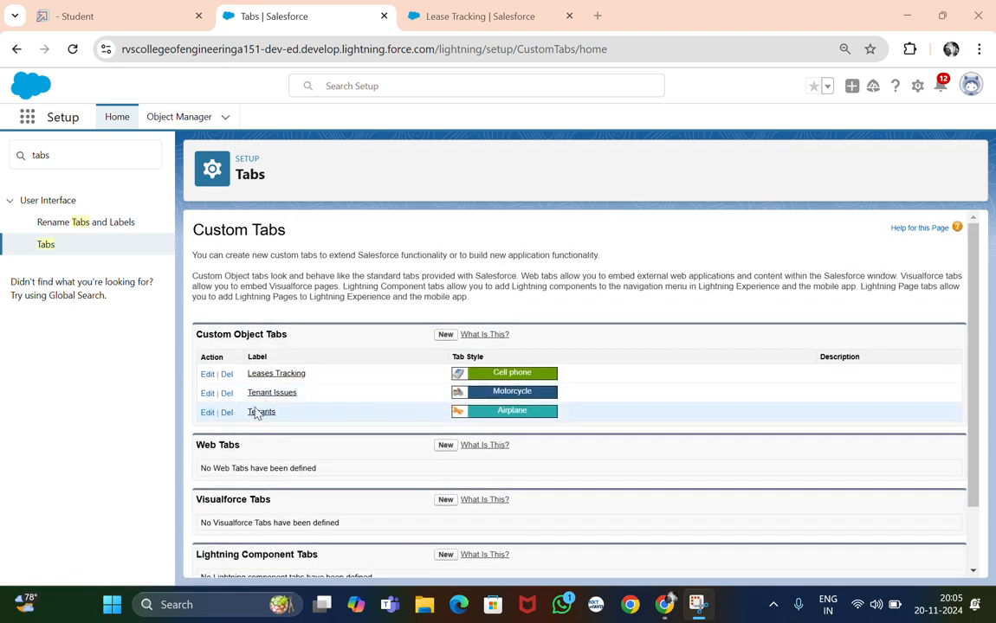
Step: Open the Leases Tracking custom tab's definition for editing, and consult the guide's instructions for creating fields on the Tenant object
{"action": "left_click", "coordinate": [209, 376]}
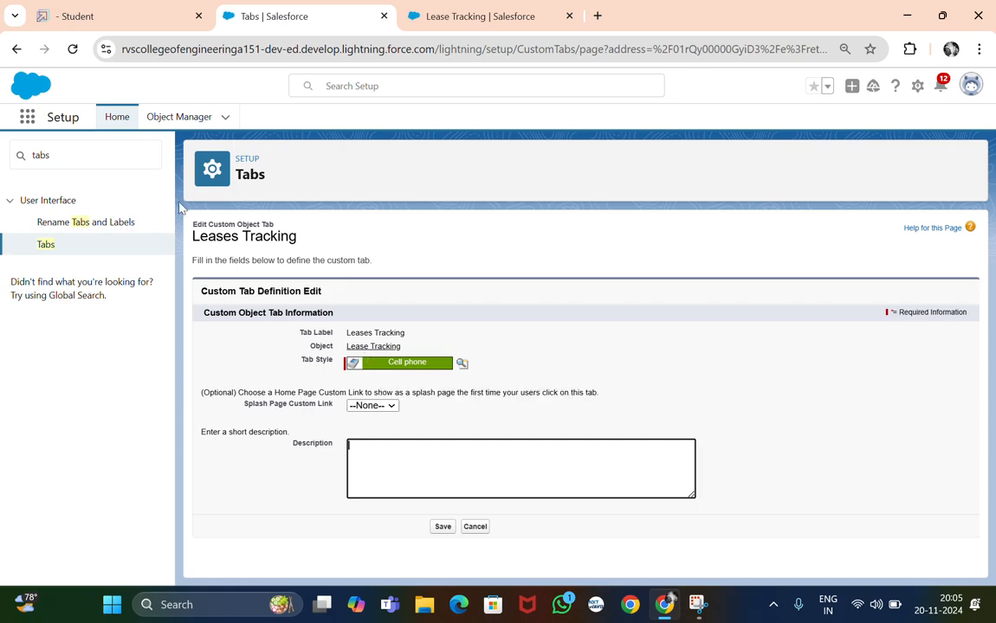
{"action": "left_click", "coordinate": [416, 32]}
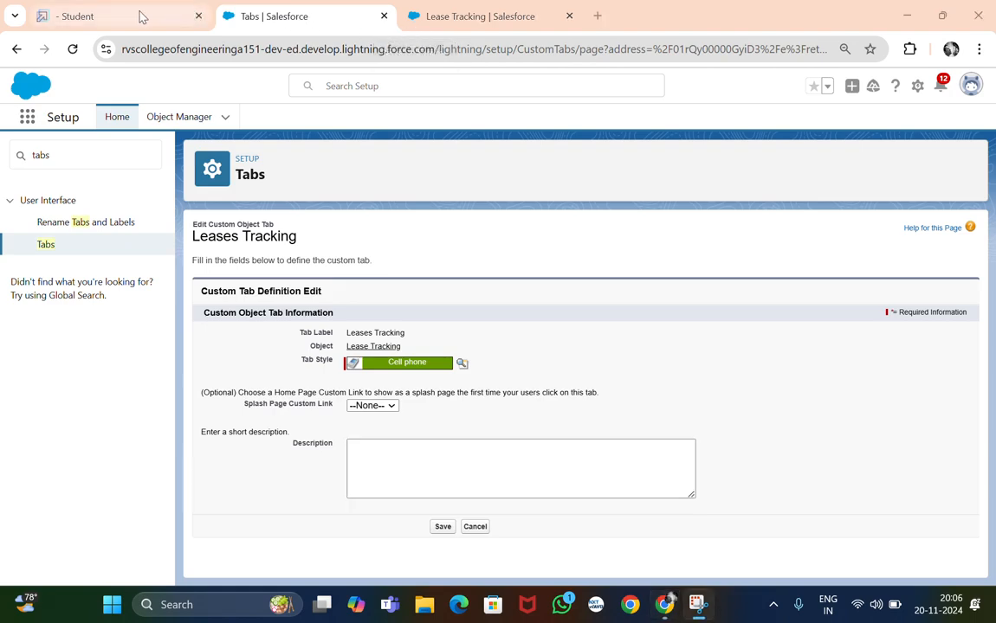
{"action": "left_click", "coordinate": [143, 17]}
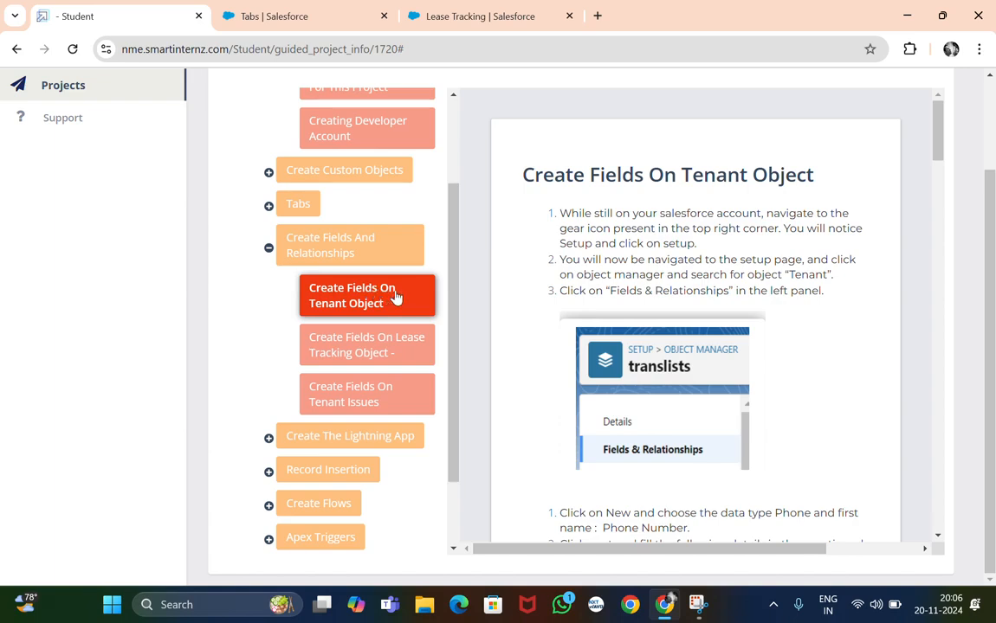
{"action": "scroll", "coordinate": [364, 303], "scroll_direction": "down", "scroll_amount": 1}
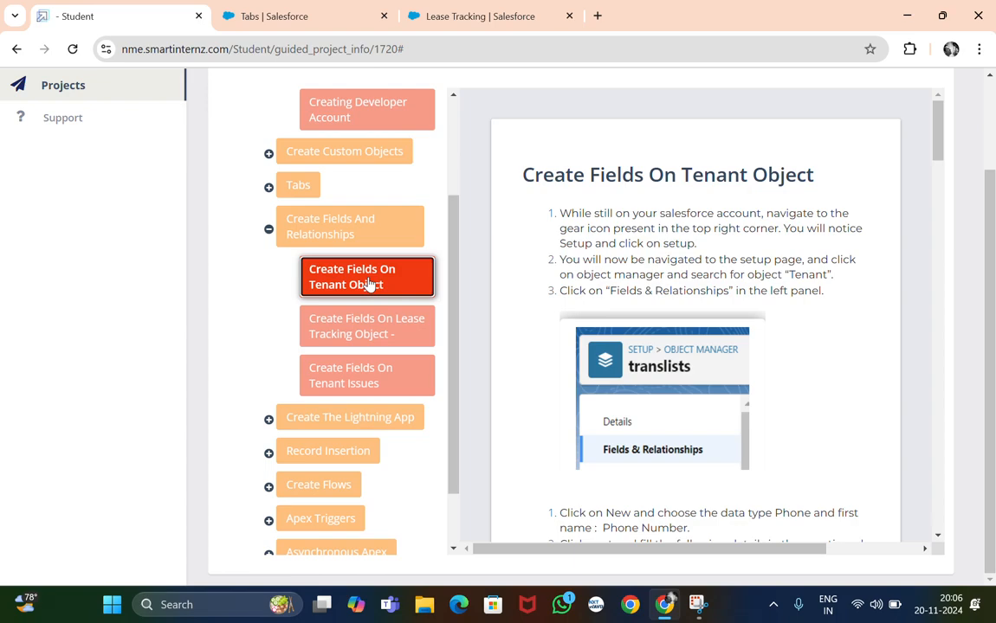
Step: Return to Salesforce, open the Setup home page in a separate browser tab and search Setup for tenant
{"action": "left_click", "coordinate": [296, 11]}
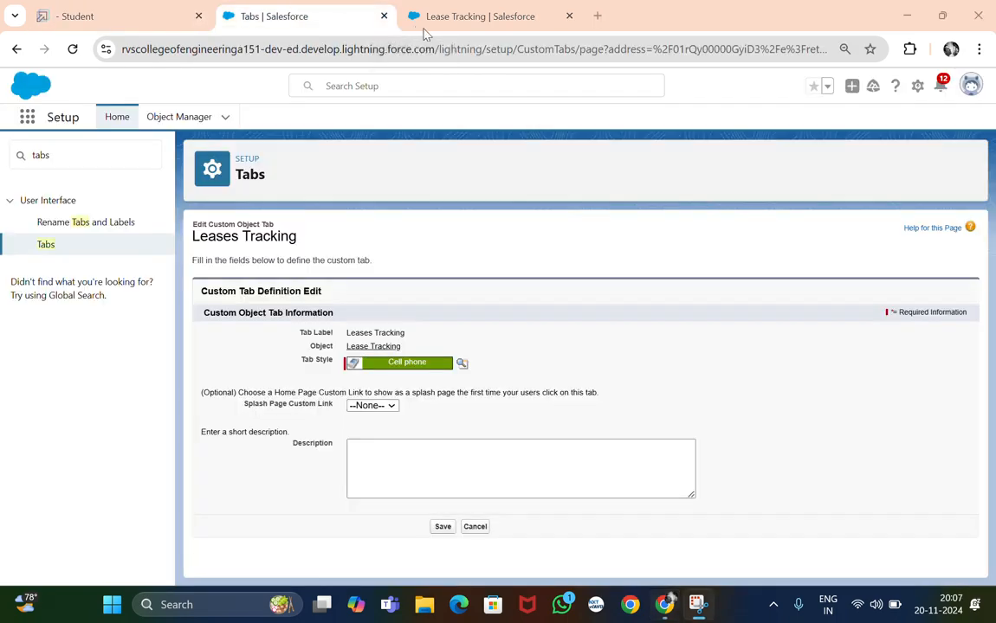
{"action": "left_click", "coordinate": [916, 87]}
{"action": "left_click", "coordinate": [878, 145]}
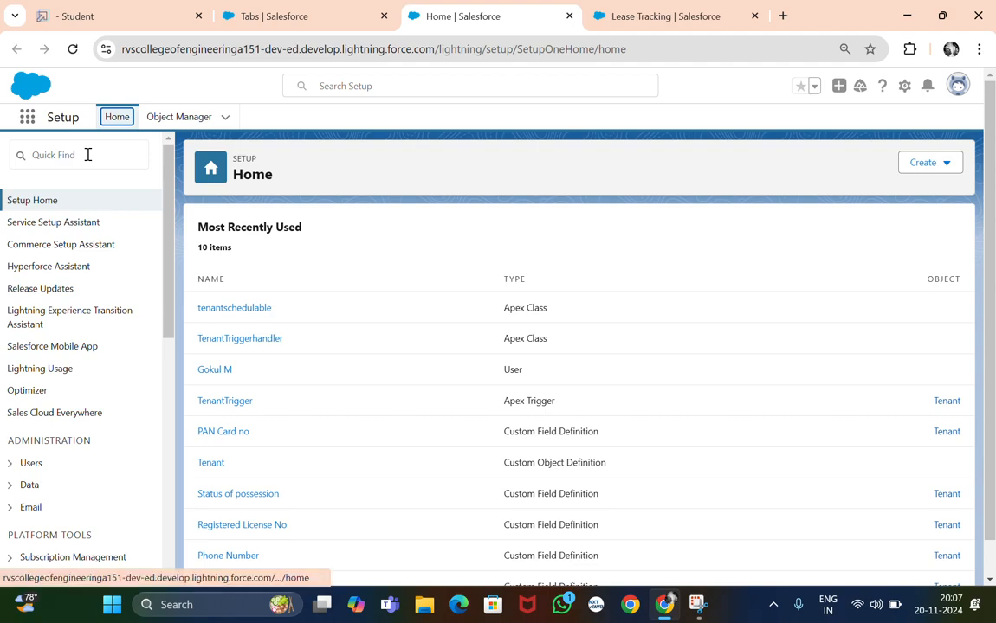
{"action": "left_click", "coordinate": [87, 155]}
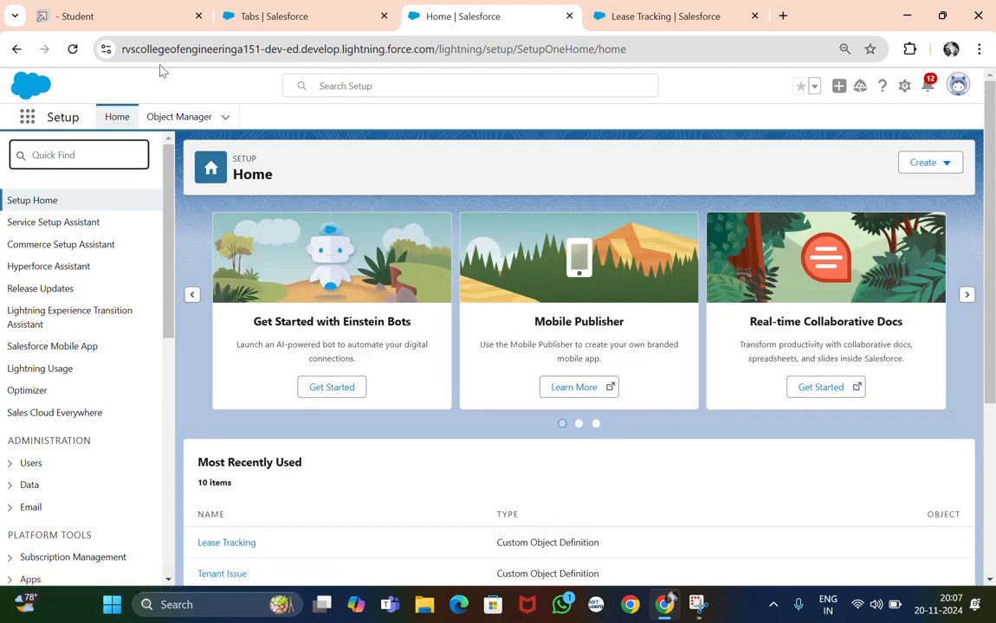
{"action": "left_click", "coordinate": [411, 20]}
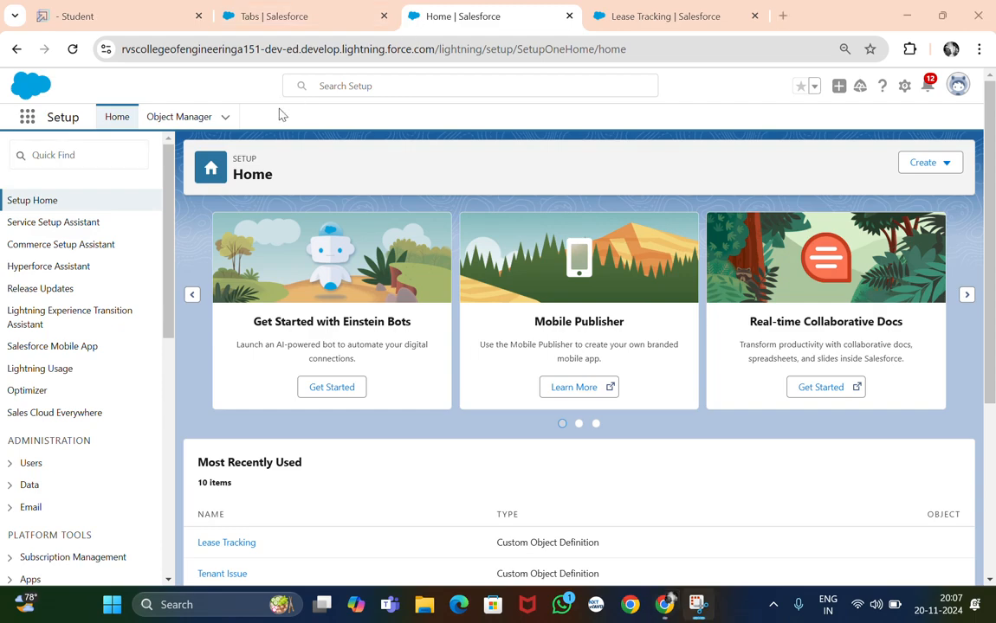
{"action": "left_click", "coordinate": [105, 156]}
{"action": "type", "text": "te"}
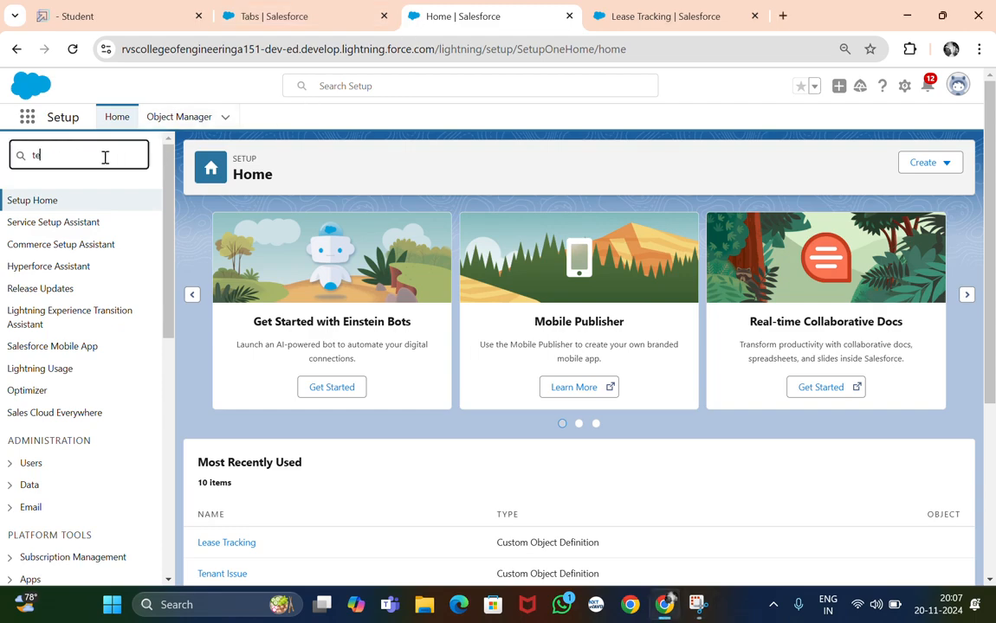
{"action": "type", "text": "nant"}
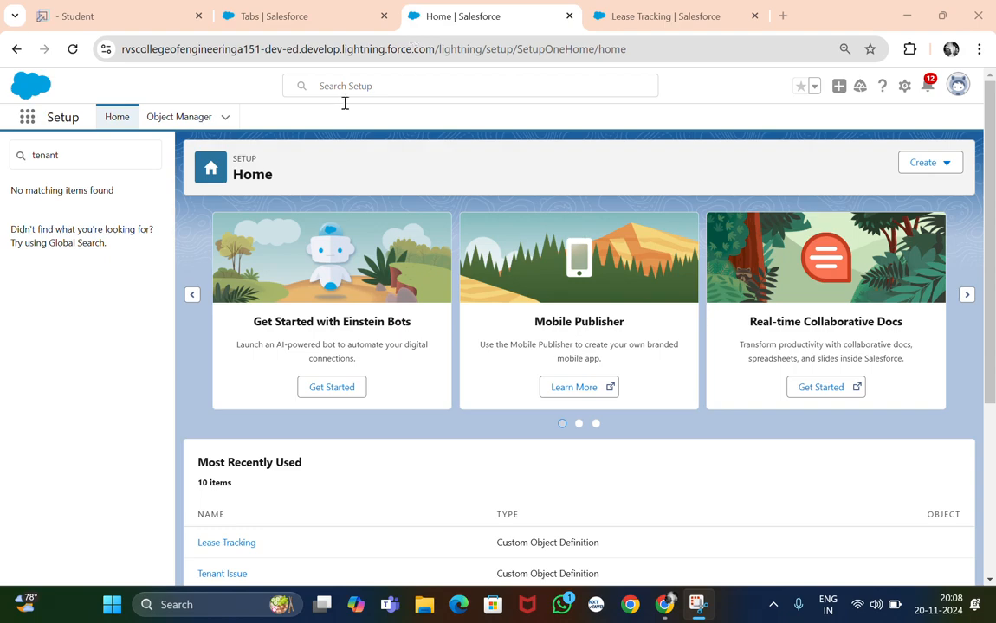
Step: Search the Object Manager for Tenant and examine the Tenant object's fields and relationships
{"action": "left_click", "coordinate": [206, 121]}
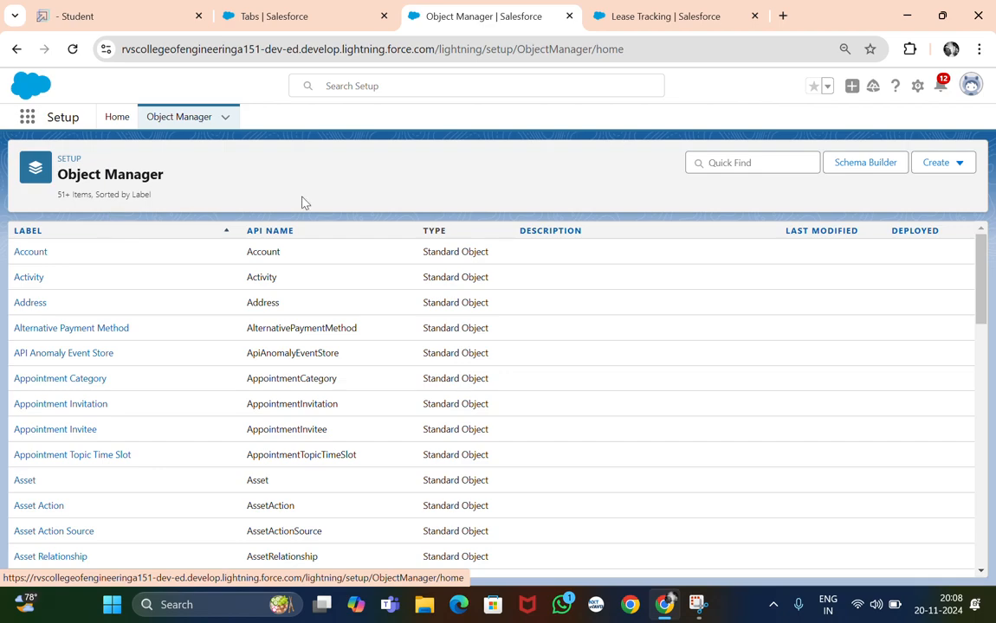
{"action": "left_click", "coordinate": [729, 169]}
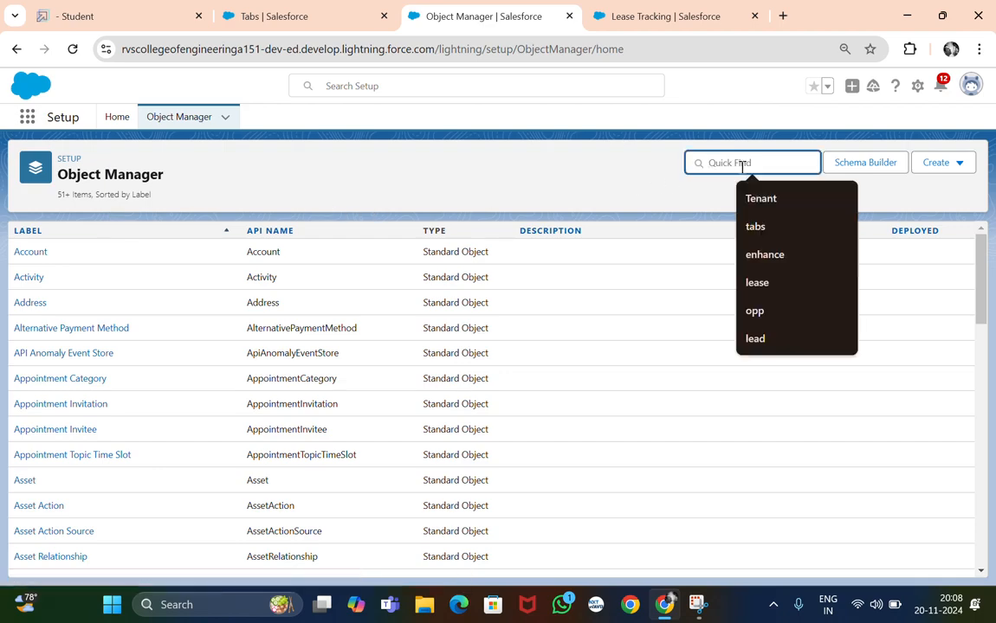
{"action": "left_click", "coordinate": [770, 203]}
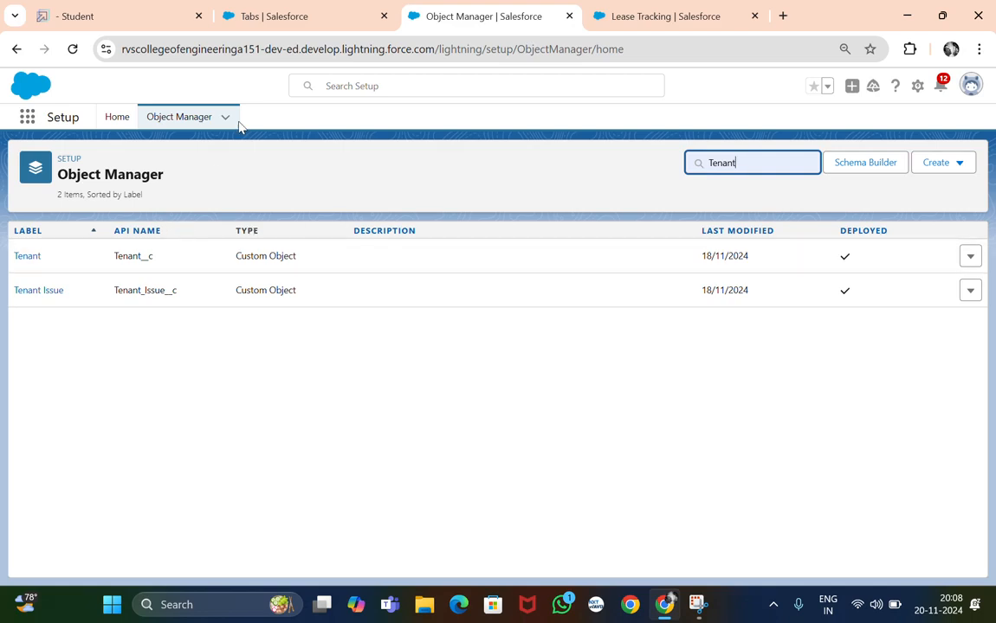
{"action": "left_click", "coordinate": [417, 25]}
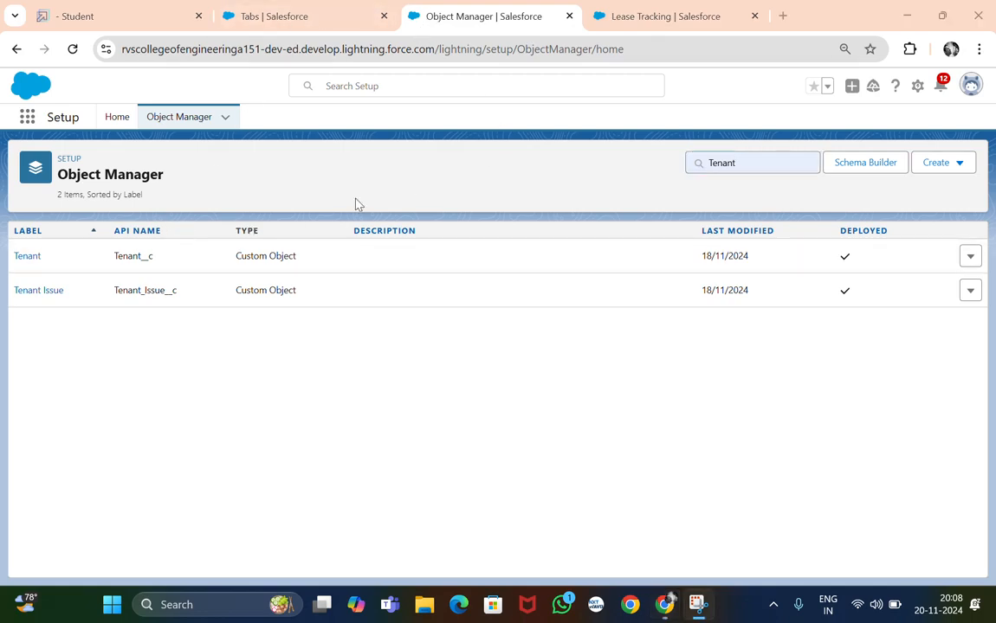
{"action": "left_click", "coordinate": [26, 258]}
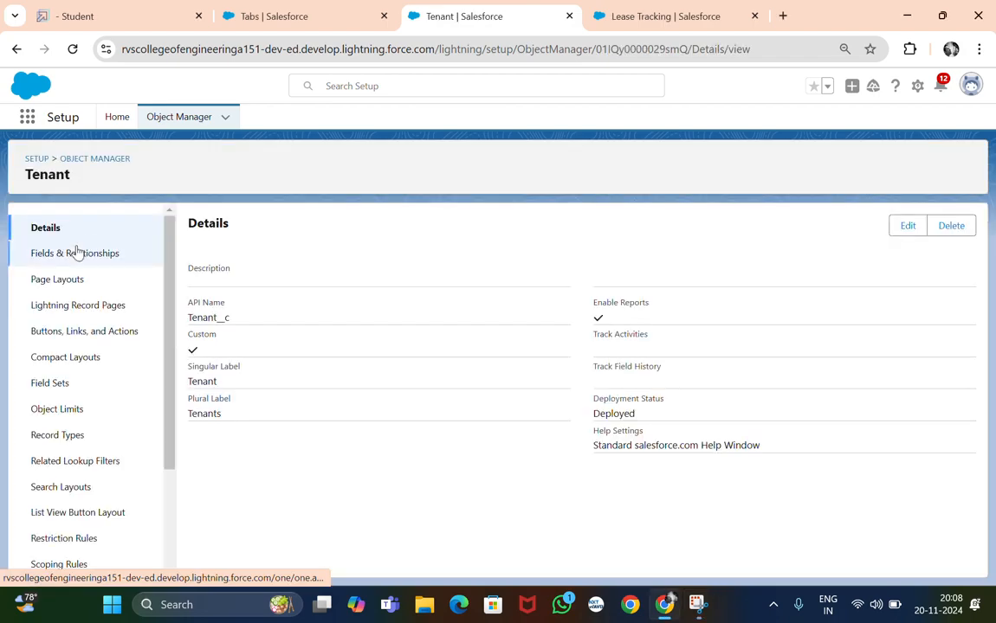
{"action": "left_click", "coordinate": [75, 256]}
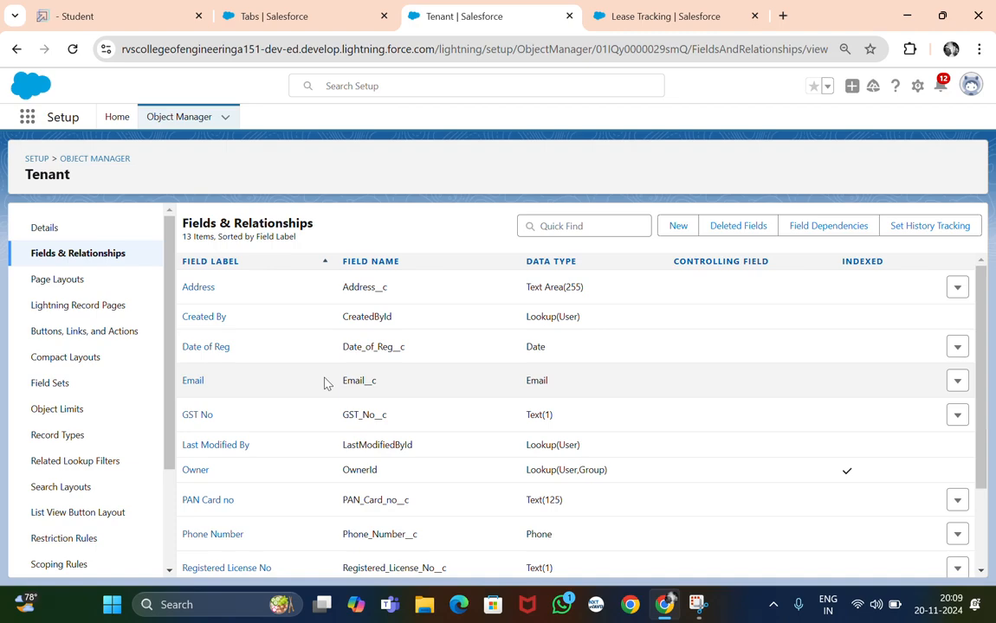
{"action": "scroll", "coordinate": [324, 383], "scroll_direction": "down", "scroll_amount": 3}
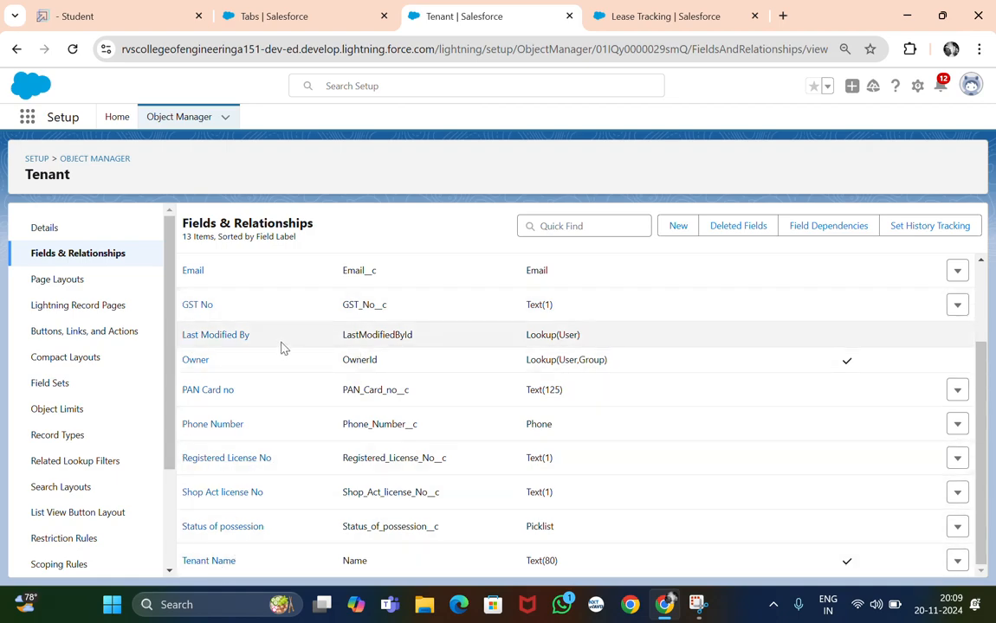
Step: Consult the guide's field lists for the Lease Tracking and Tenant Issues objects, and its steps to create a custom app
{"action": "left_click", "coordinate": [137, 15]}
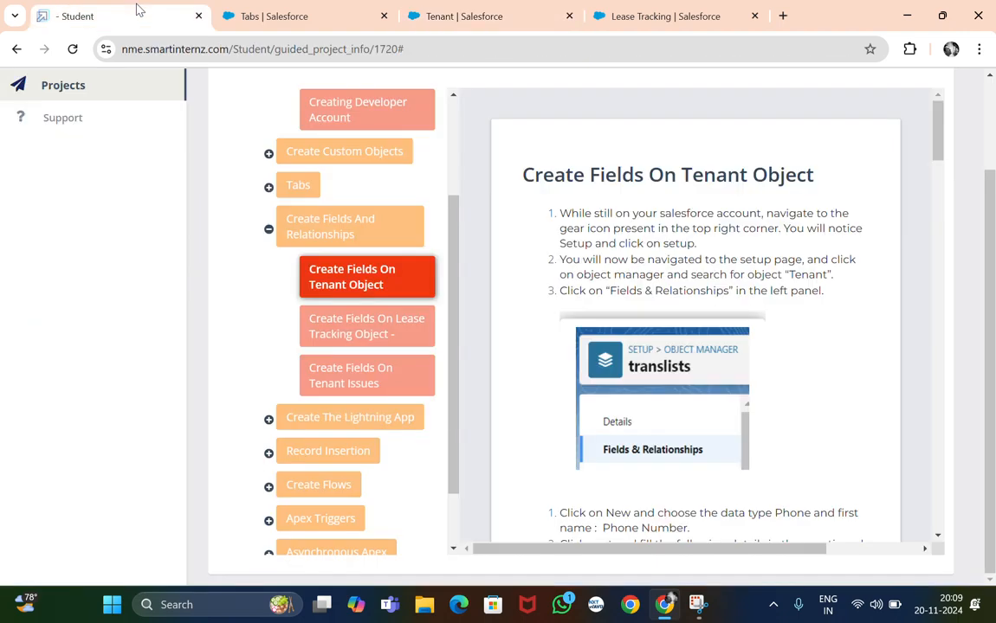
{"action": "left_click", "coordinate": [369, 332]}
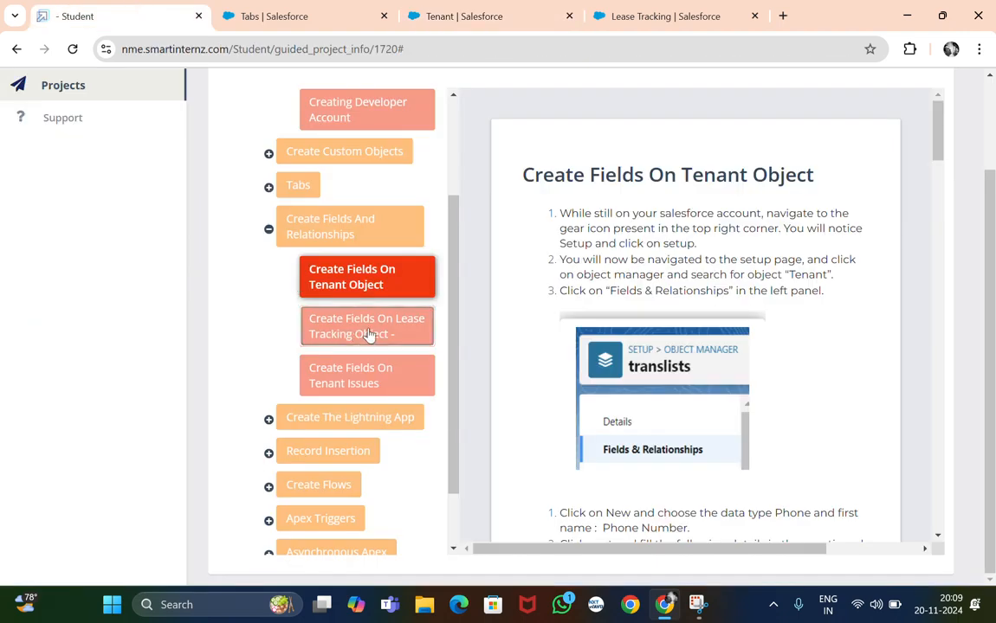
{"action": "left_click", "coordinate": [375, 399]}
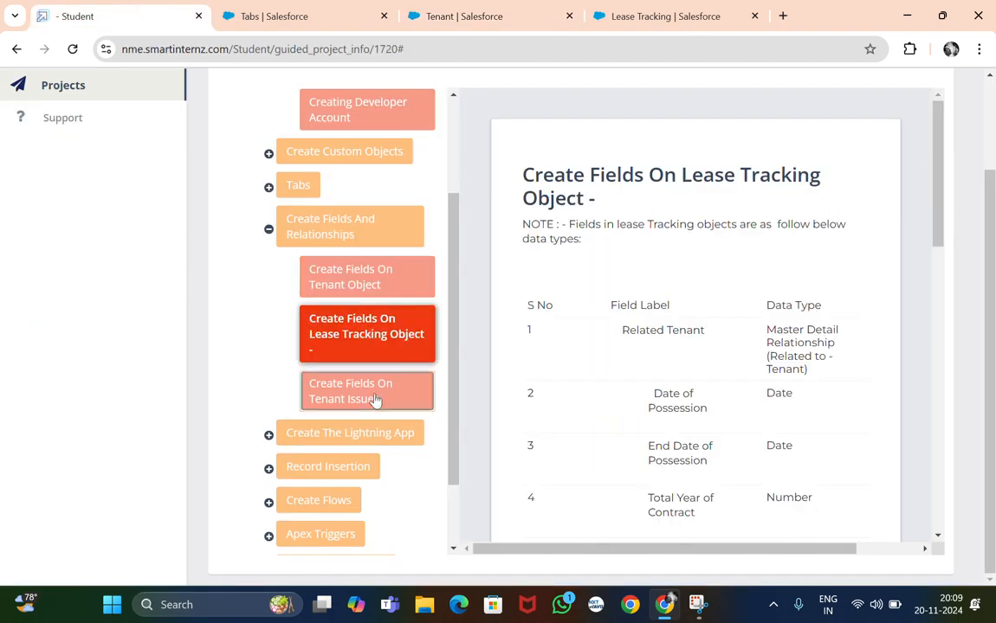
{"action": "scroll", "coordinate": [374, 399], "scroll_direction": "down", "scroll_amount": 1}
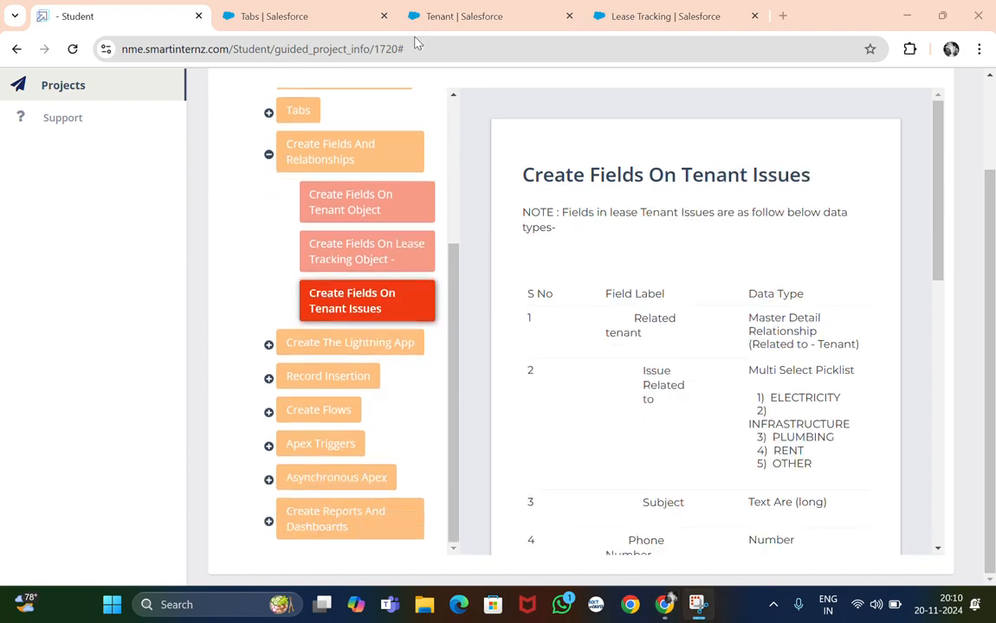
{"action": "left_click", "coordinate": [336, 350]}
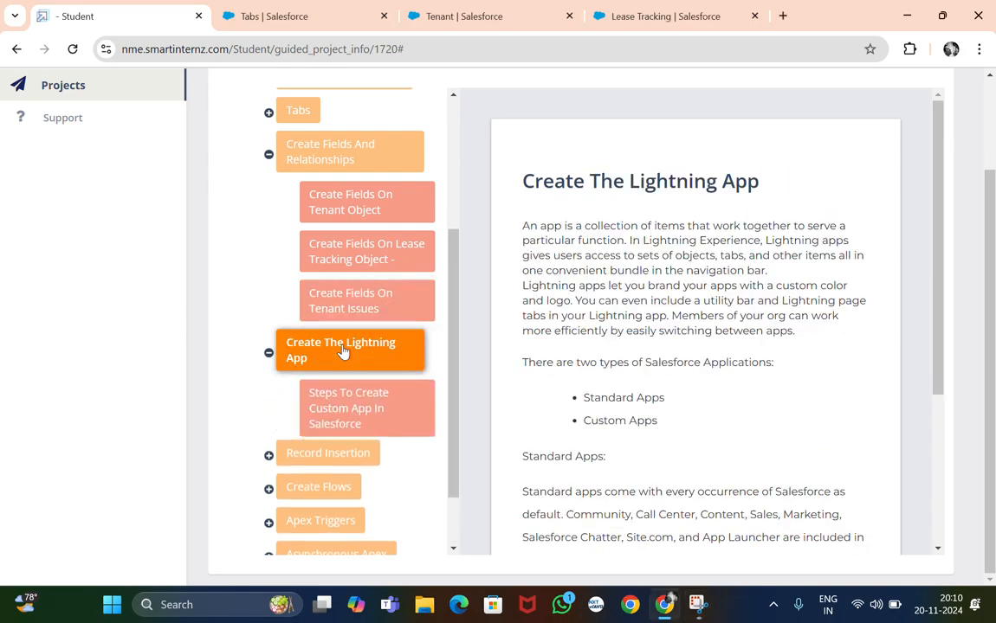
{"action": "left_click", "coordinate": [370, 418]}
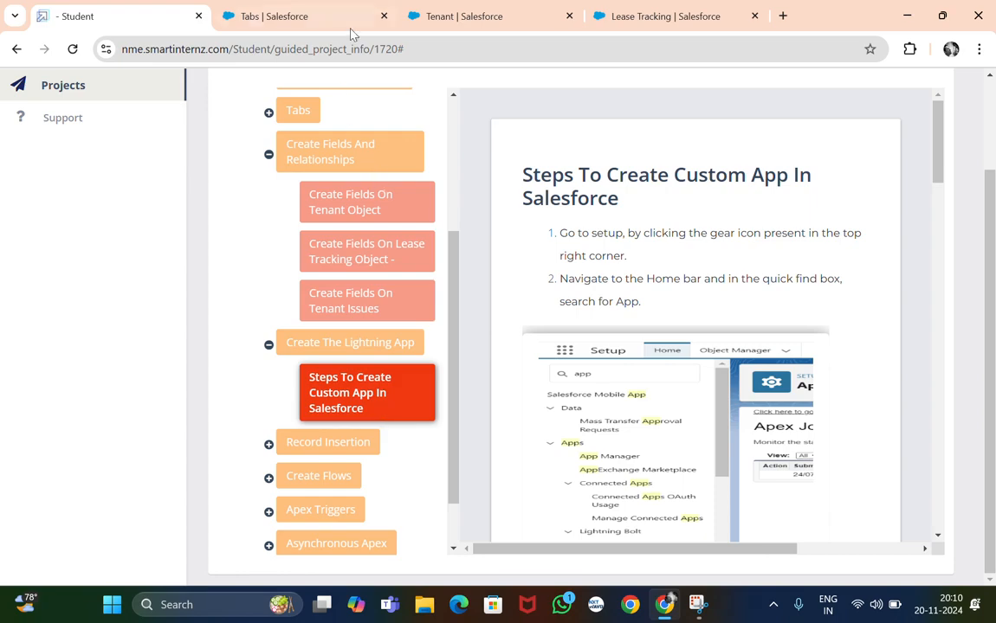
Step: Open Salesforce Setup in a separate browser tab, search it for app and examine the App Manager's list through the SmartMall app
{"action": "left_click", "coordinate": [309, 19]}
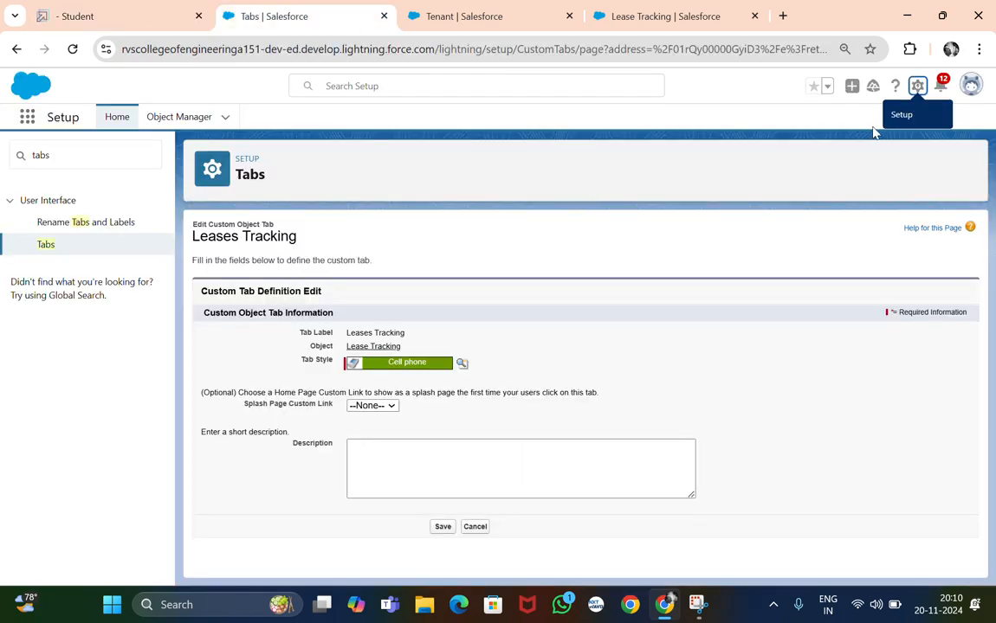
{"action": "left_click", "coordinate": [916, 85]}
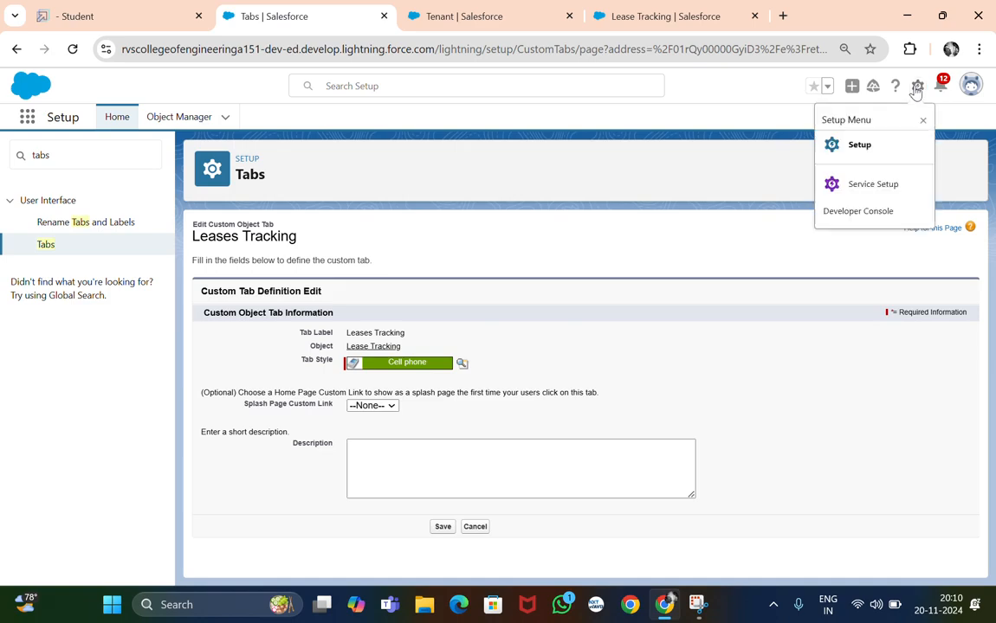
{"action": "left_click", "coordinate": [857, 149]}
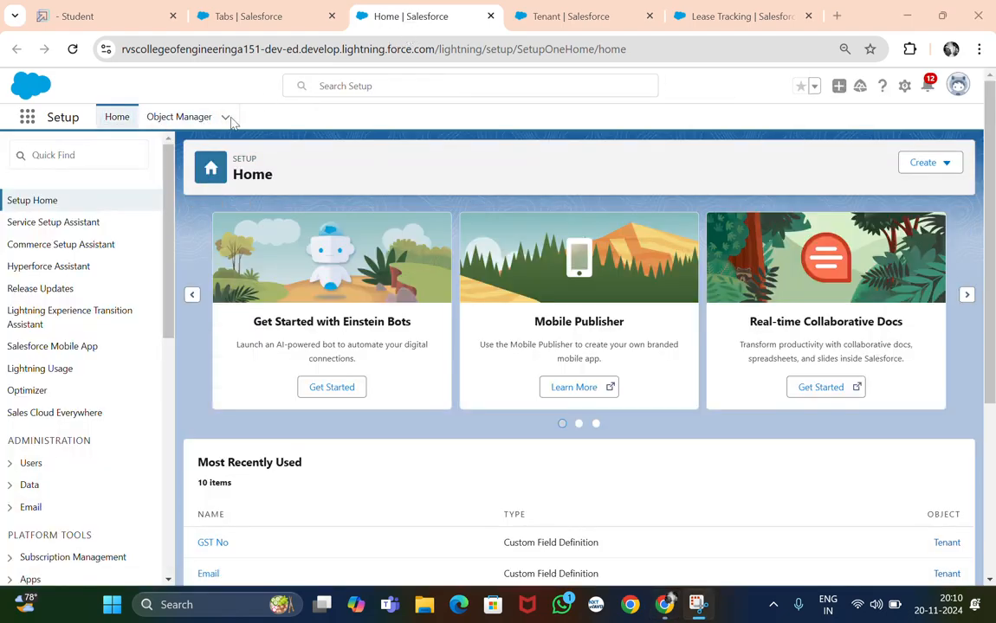
{"action": "left_click", "coordinate": [77, 155]}
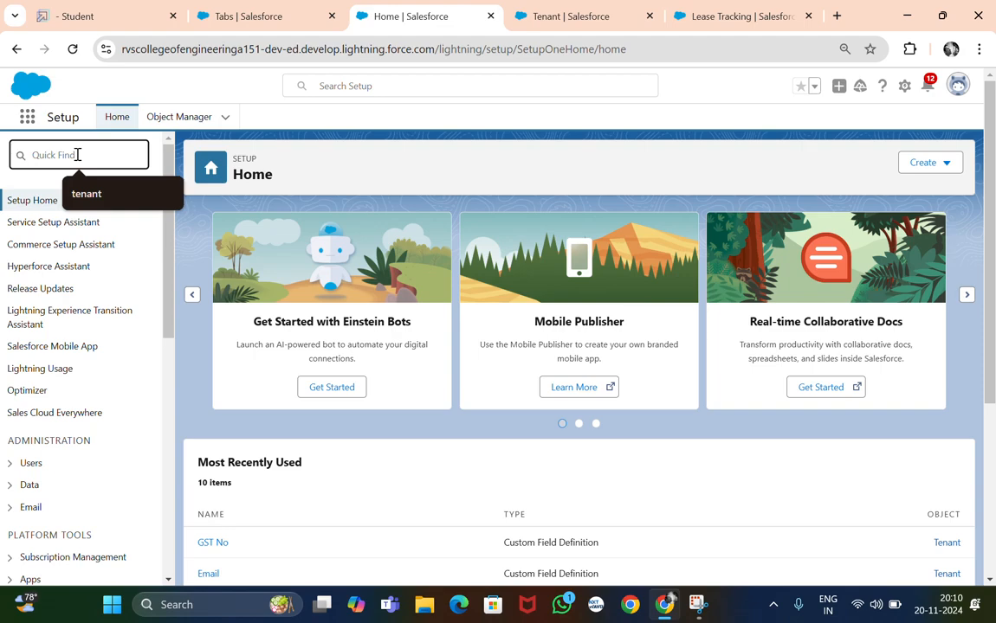
{"action": "type", "text": "app"}
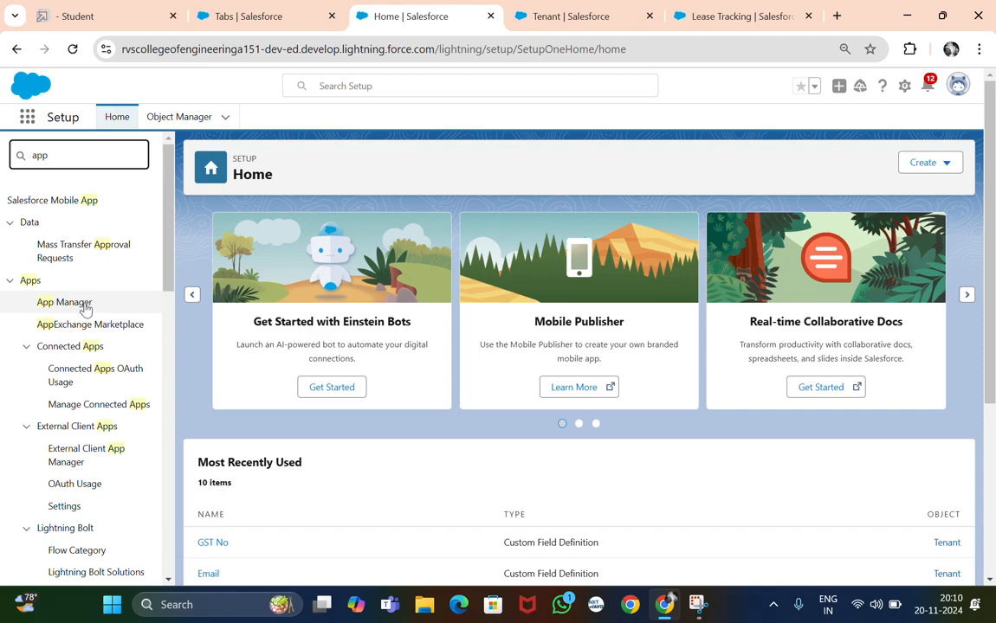
{"action": "left_click", "coordinate": [83, 304]}
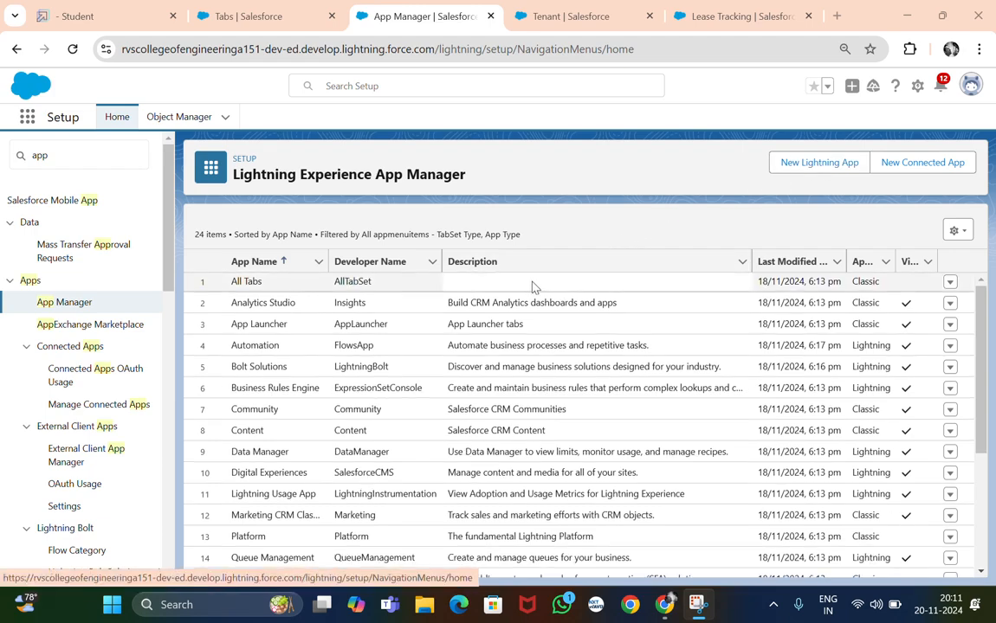
{"action": "scroll", "coordinate": [533, 285], "scroll_direction": "down", "scroll_amount": 5}
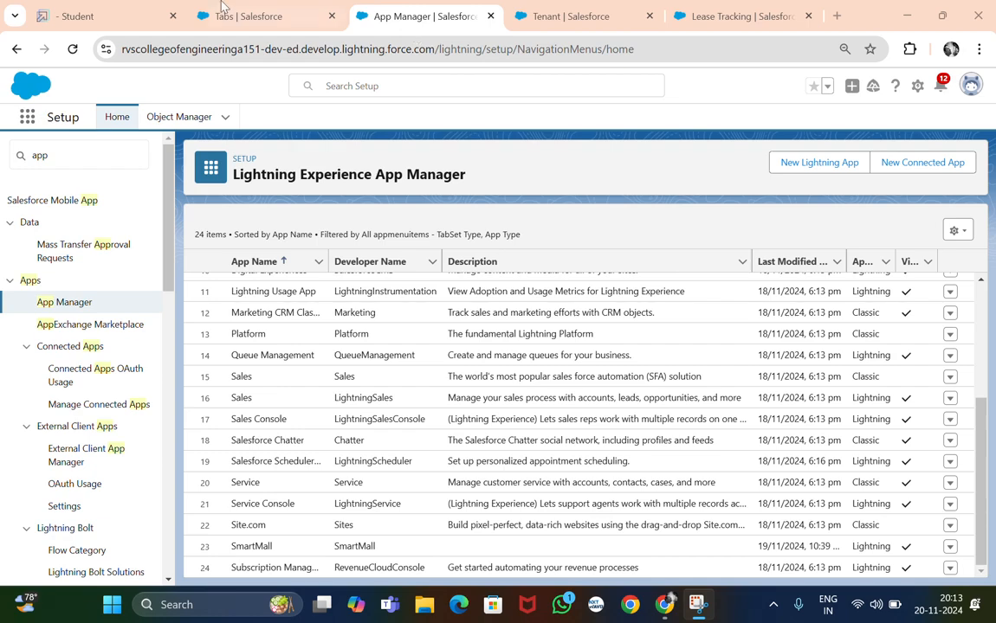
Step: Return to the guide and view the Record Insertion instructions for inserting records in the Tenant object
{"action": "left_click", "coordinate": [101, 13]}
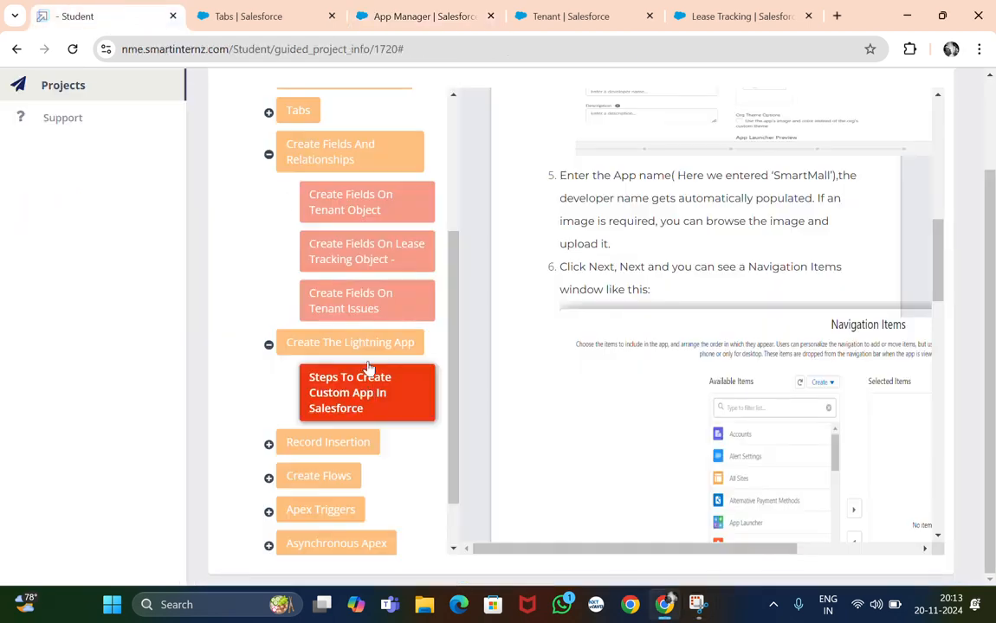
{"action": "left_click", "coordinate": [331, 340]}
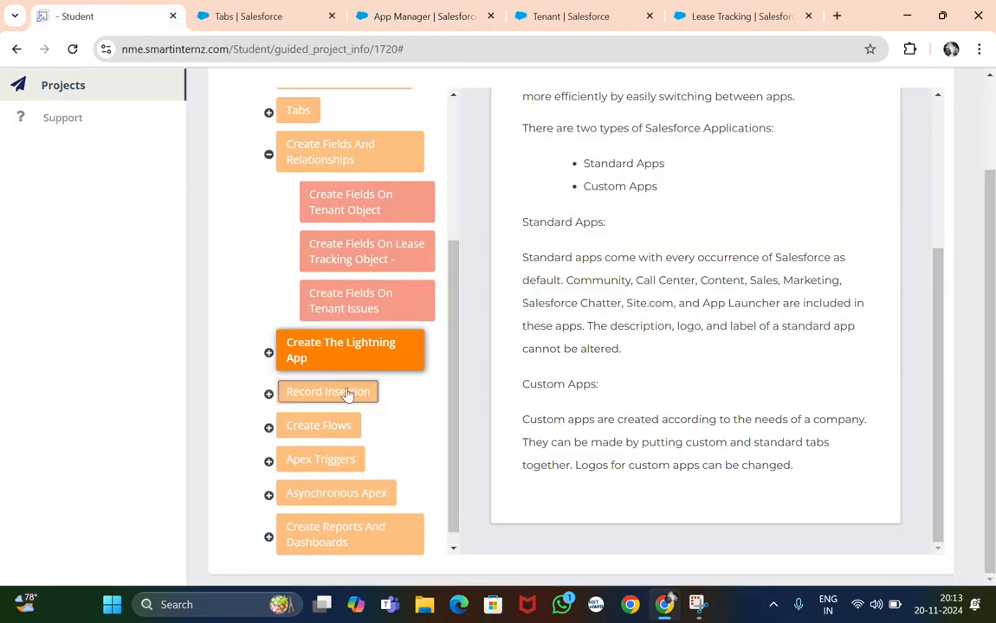
{"action": "left_click", "coordinate": [348, 395]}
{"action": "left_click", "coordinate": [368, 434]}
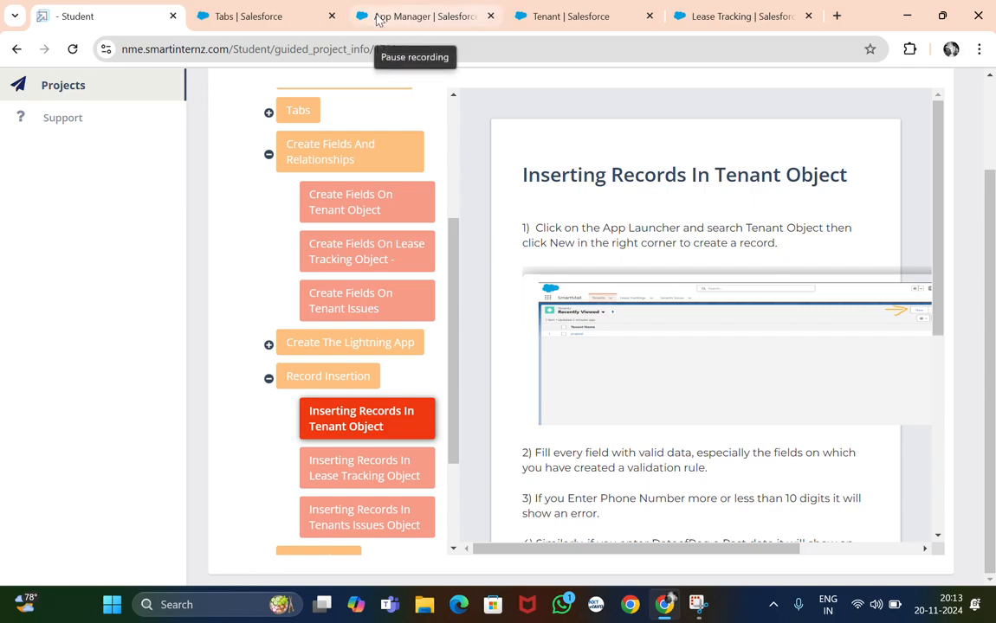
Step: Switch to Salesforce, search the App Launcher for ten, open the Tenants list and examine the first tenant record's details
{"action": "left_click", "coordinate": [278, 14]}
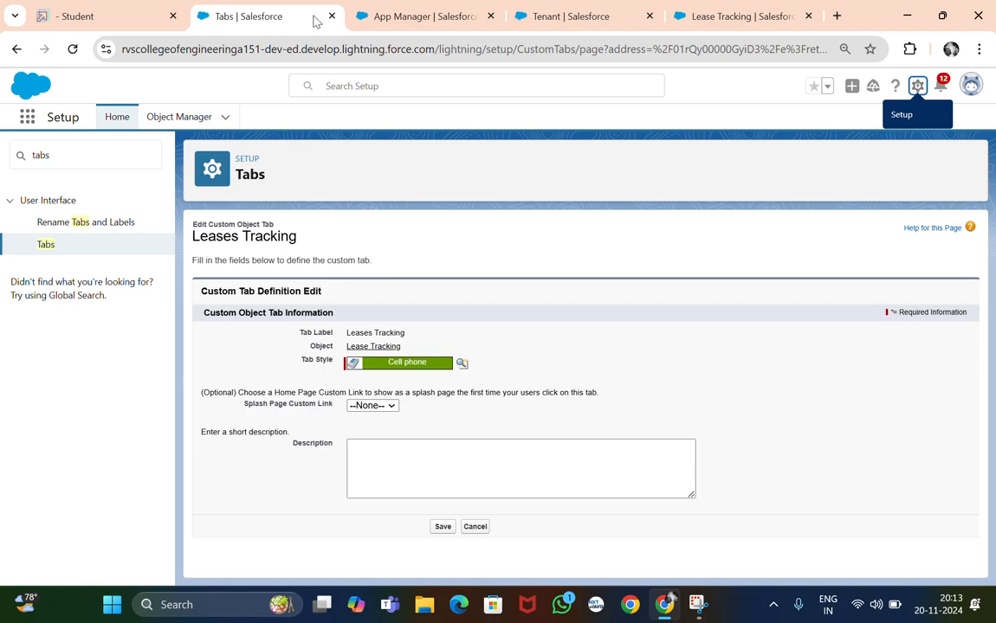
{"action": "left_click", "coordinate": [27, 117]}
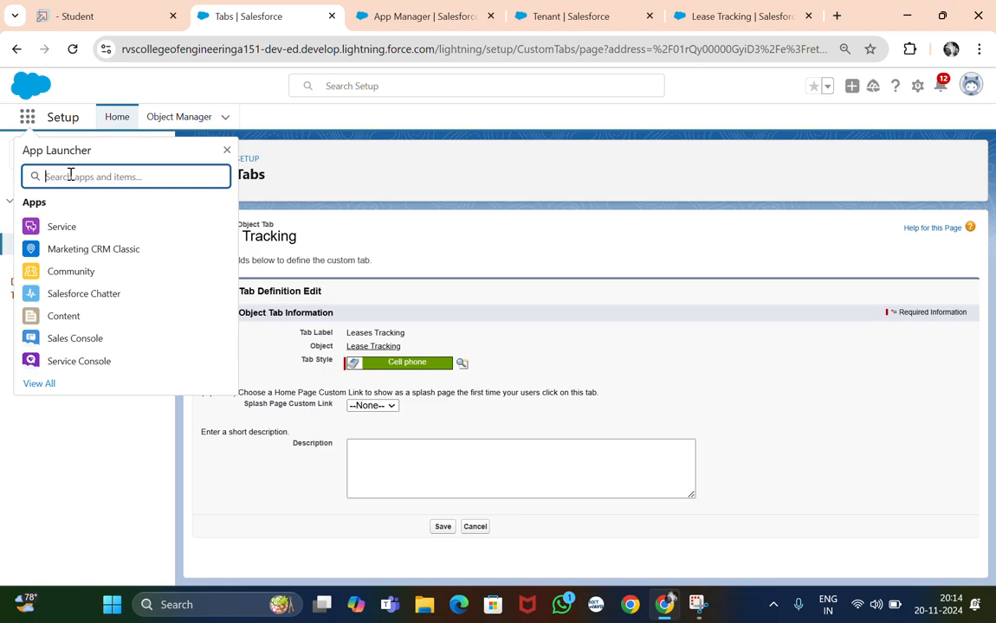
{"action": "type", "text": "ten"}
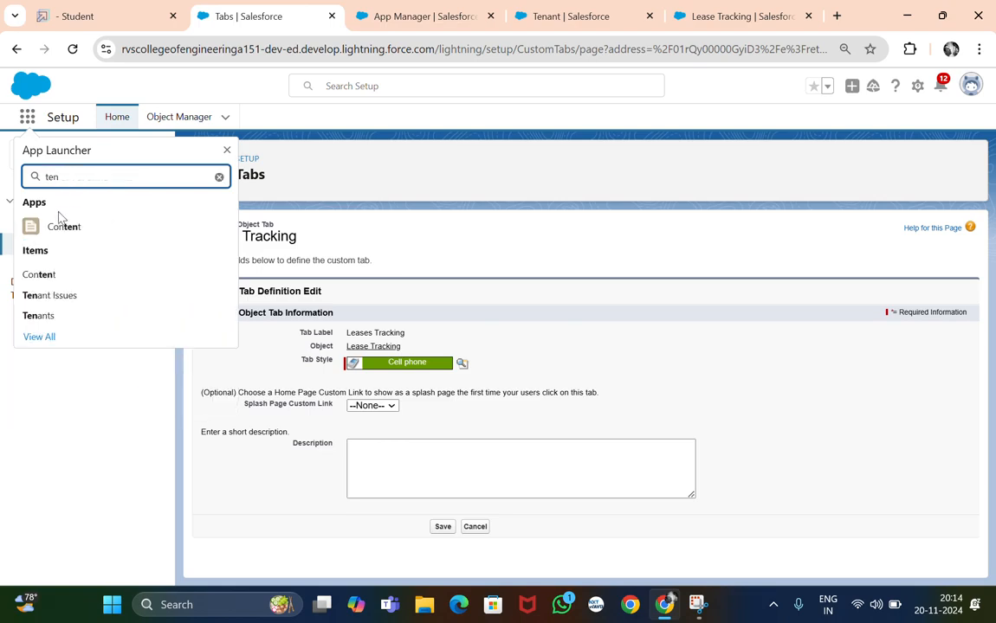
{"action": "left_click", "coordinate": [48, 319]}
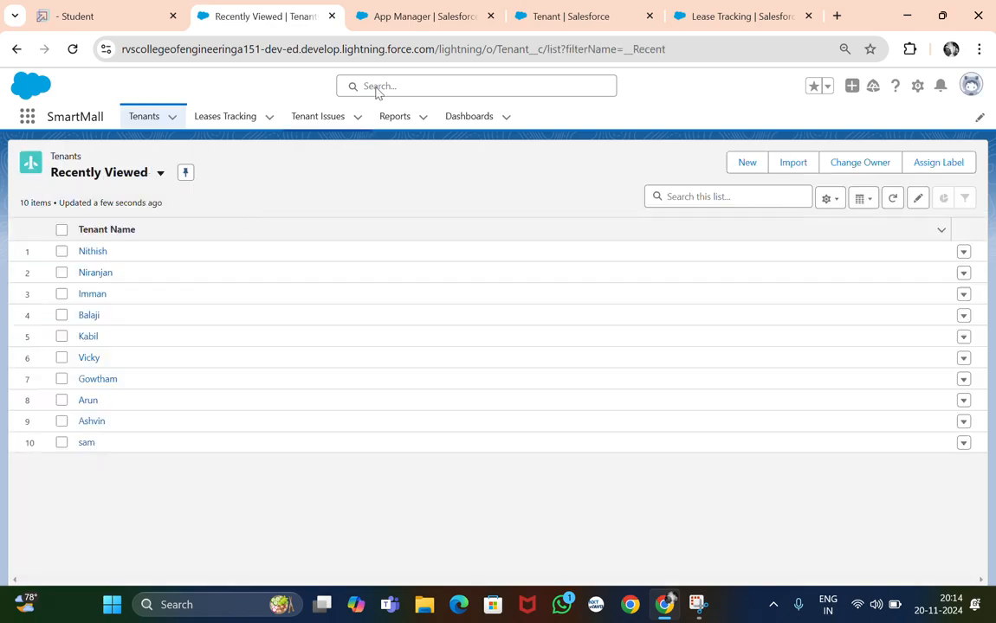
{"action": "left_click", "coordinate": [95, 253]}
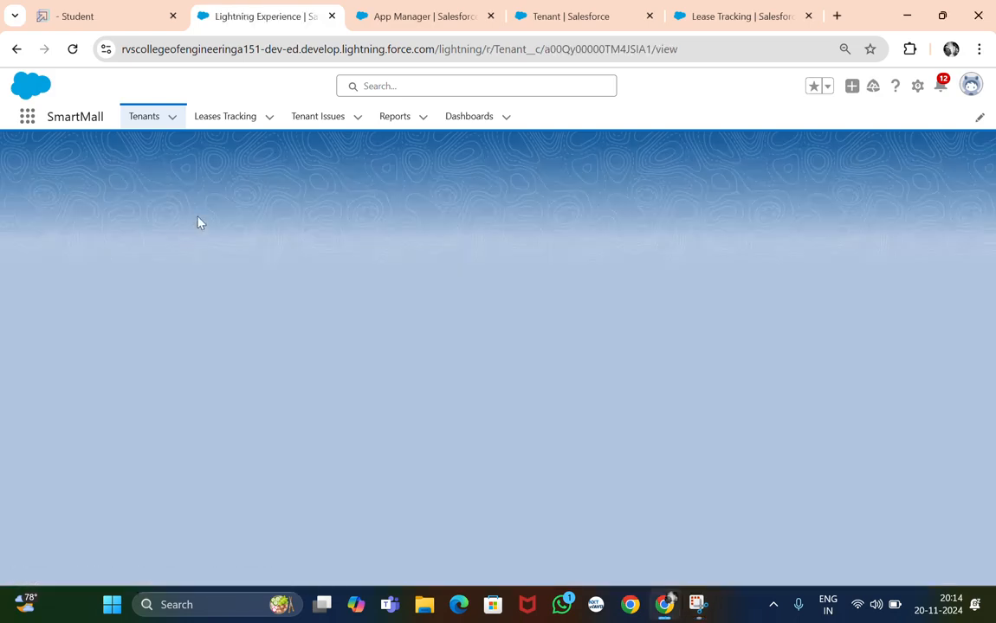
{"action": "scroll", "coordinate": [207, 298], "scroll_direction": "down", "scroll_amount": 2}
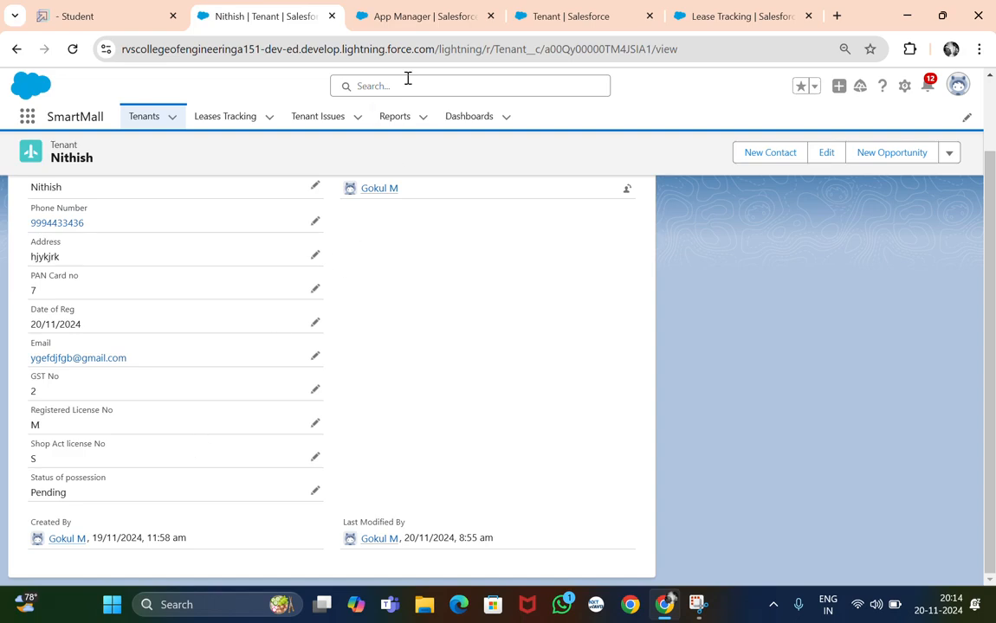
Step: Return to the guide and view the record insertion instructions for the Lease Tracking and Tenants Issues objects
{"action": "left_click", "coordinate": [132, 15]}
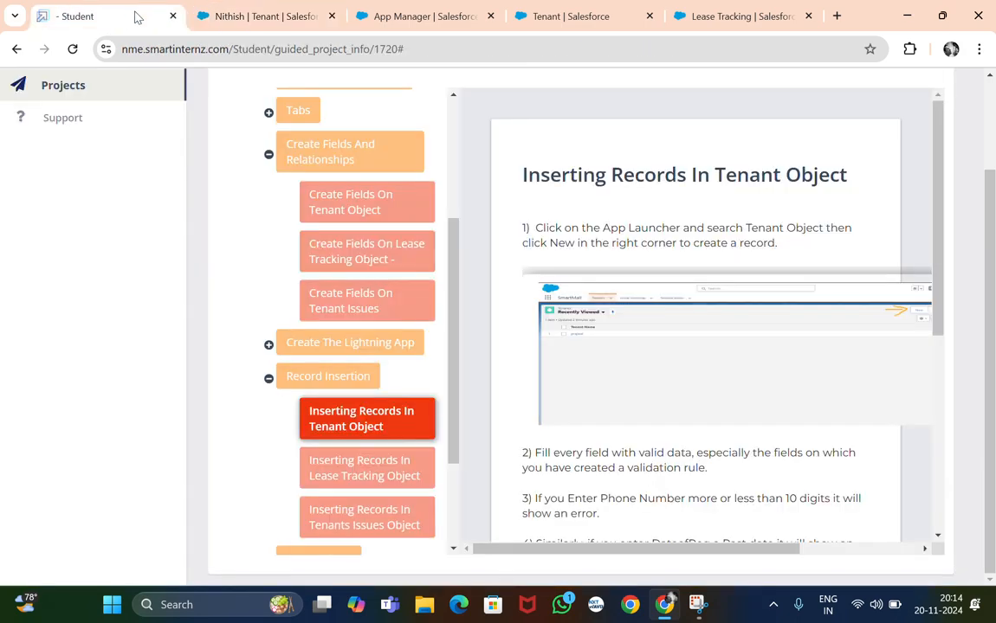
{"action": "left_click", "coordinate": [364, 460]}
{"action": "scroll", "coordinate": [364, 457], "scroll_direction": "down", "scroll_amount": 2}
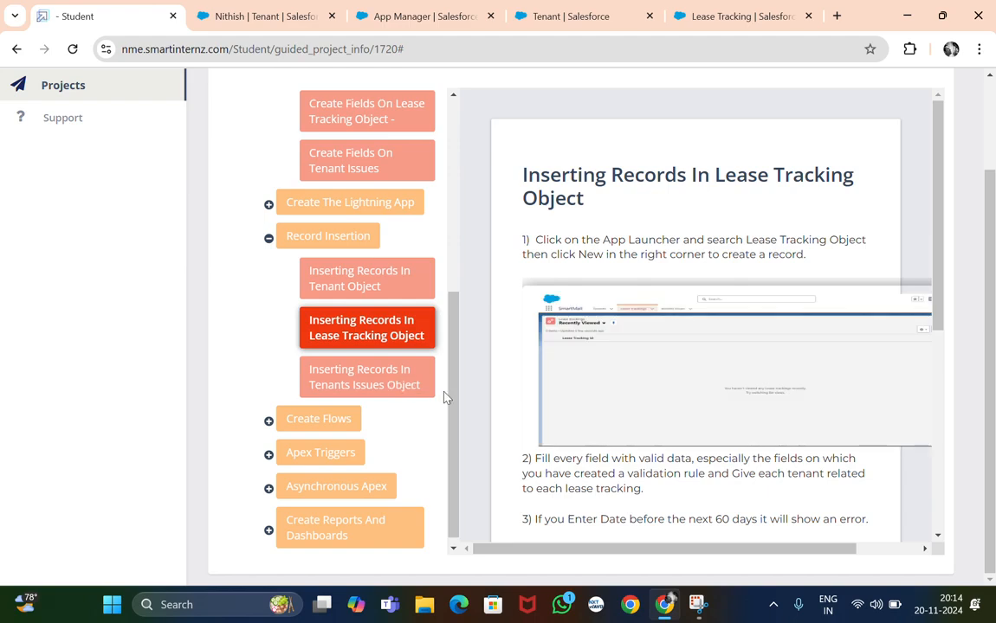
{"action": "left_click", "coordinate": [395, 383]}
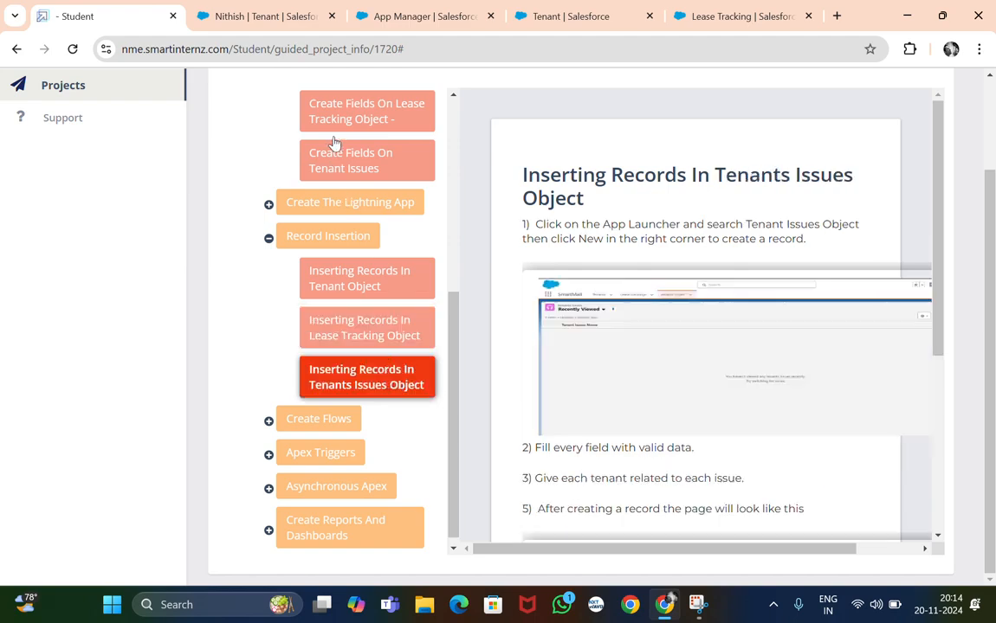
Step: Back in Salesforce, search the App Launcher for tena and show the Tenant Issues records list
{"action": "left_click", "coordinate": [276, 17]}
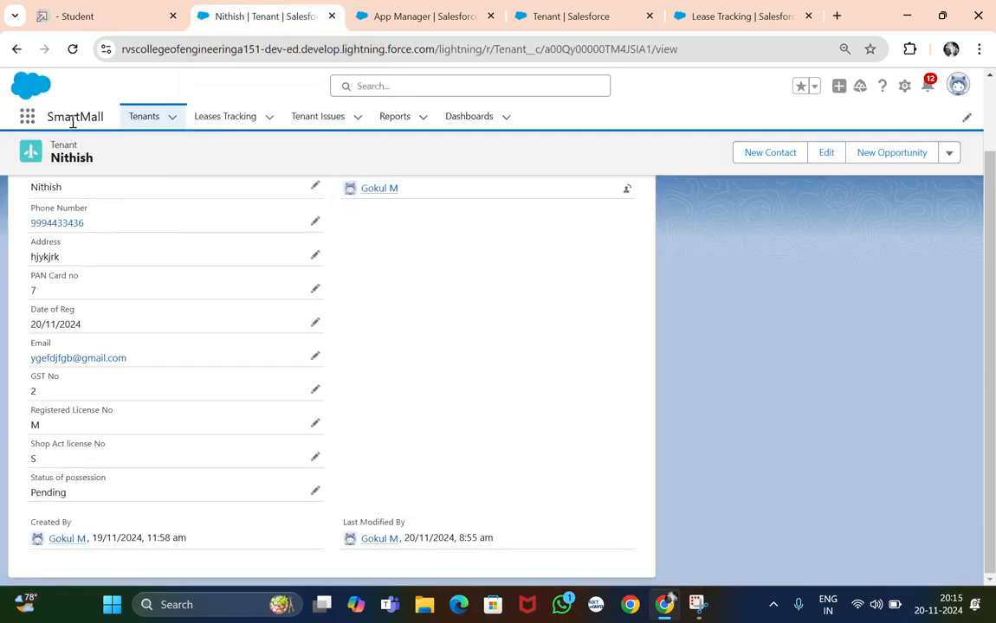
{"action": "left_click", "coordinate": [27, 116]}
{"action": "type", "text": "tena"}
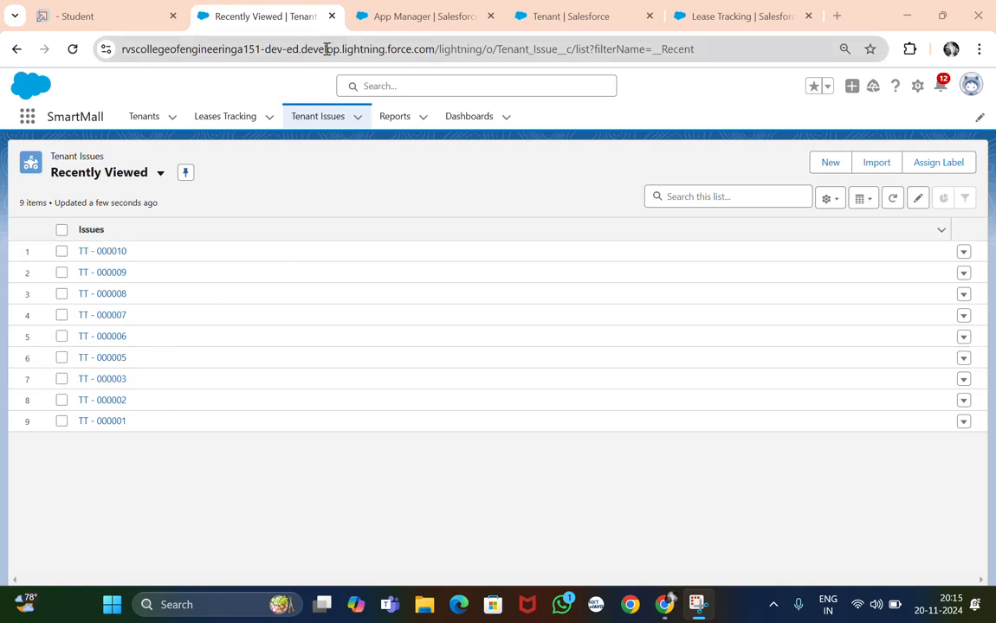
Step: Search the App Launcher for lease and show the Leases Tracking records list
{"action": "left_click", "coordinate": [27, 116]}
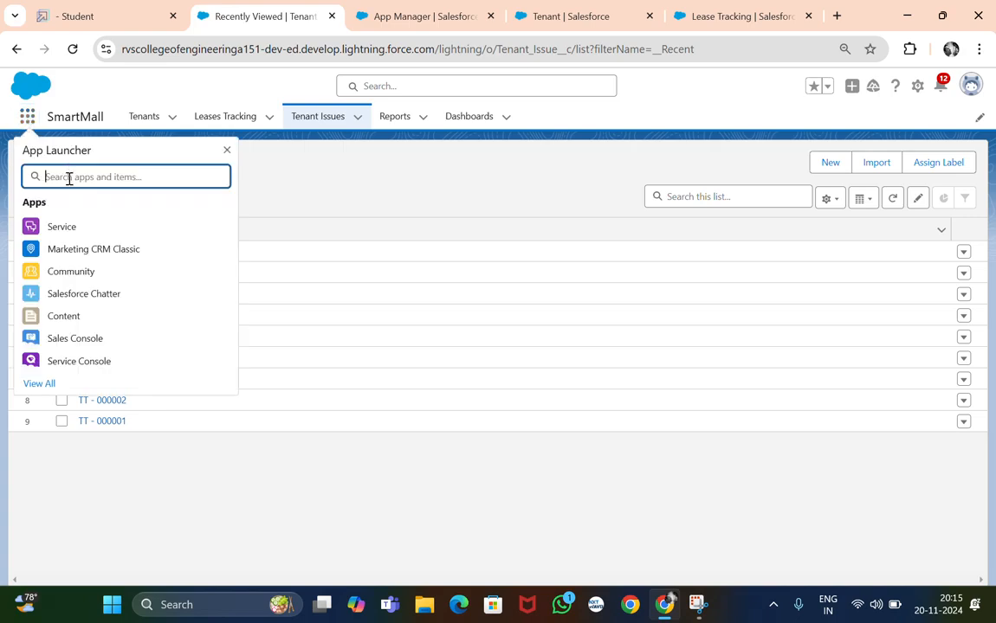
{"action": "type", "text": "lease"}
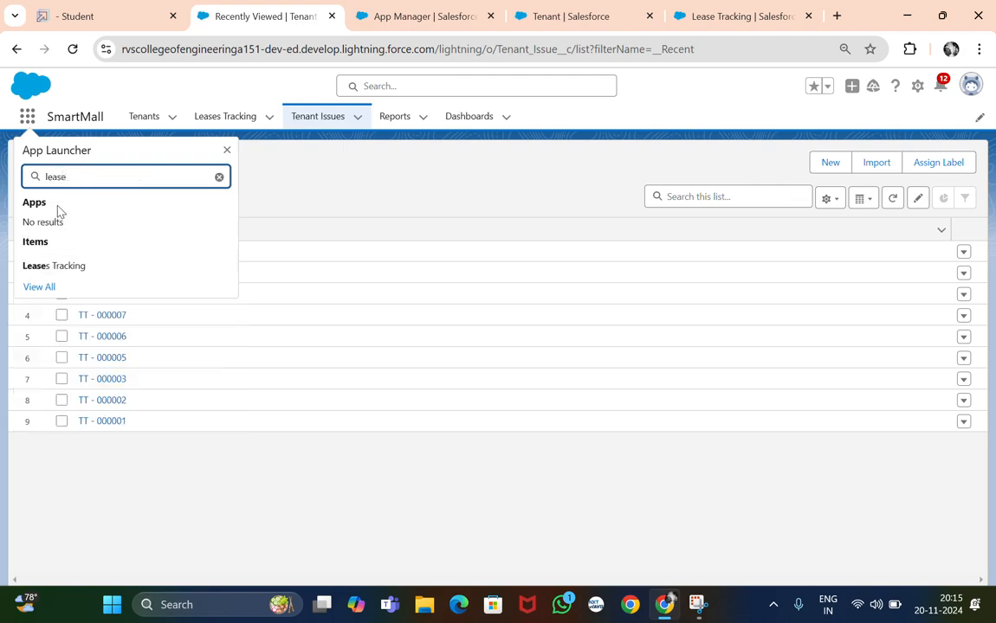
{"action": "left_click", "coordinate": [69, 265]}
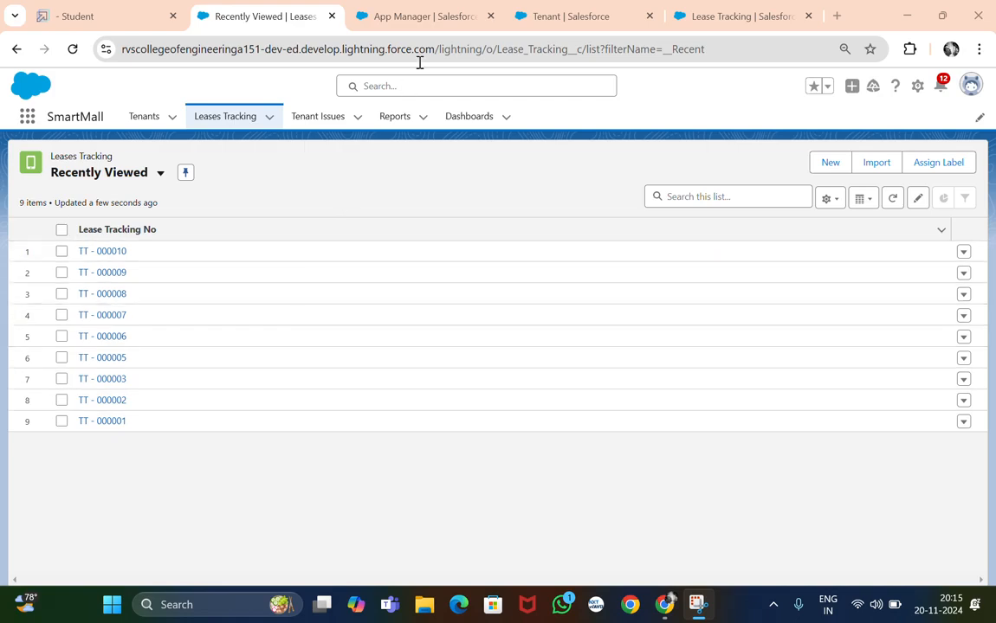
Step: Return to the guide, collapse Record Insertion and view the Create Flows topic's instructions for a record-triggered flow on the Tenant object
{"action": "left_click", "coordinate": [127, 16]}
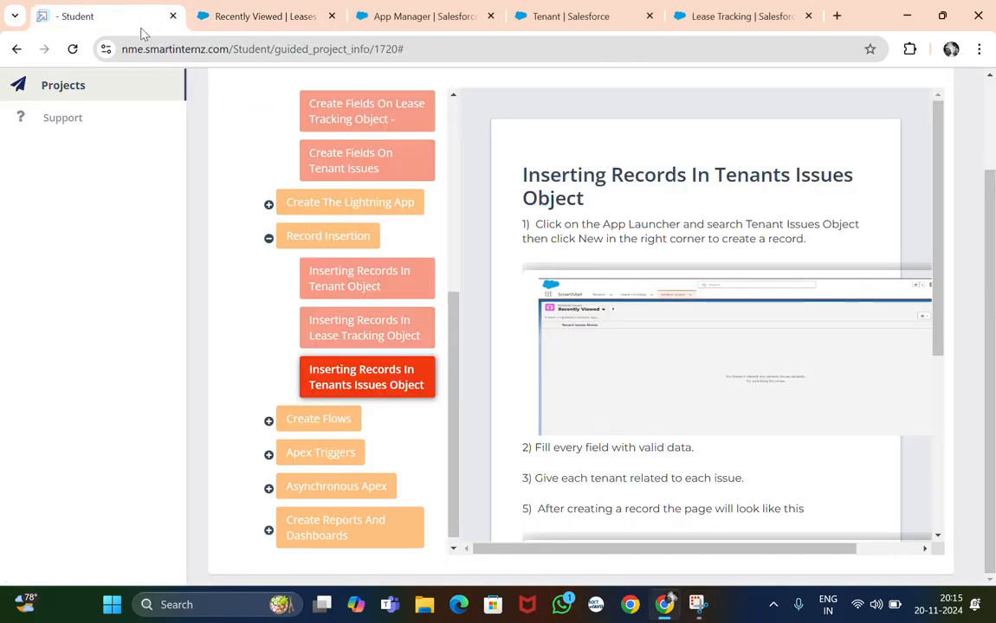
{"action": "left_click", "coordinate": [344, 235]}
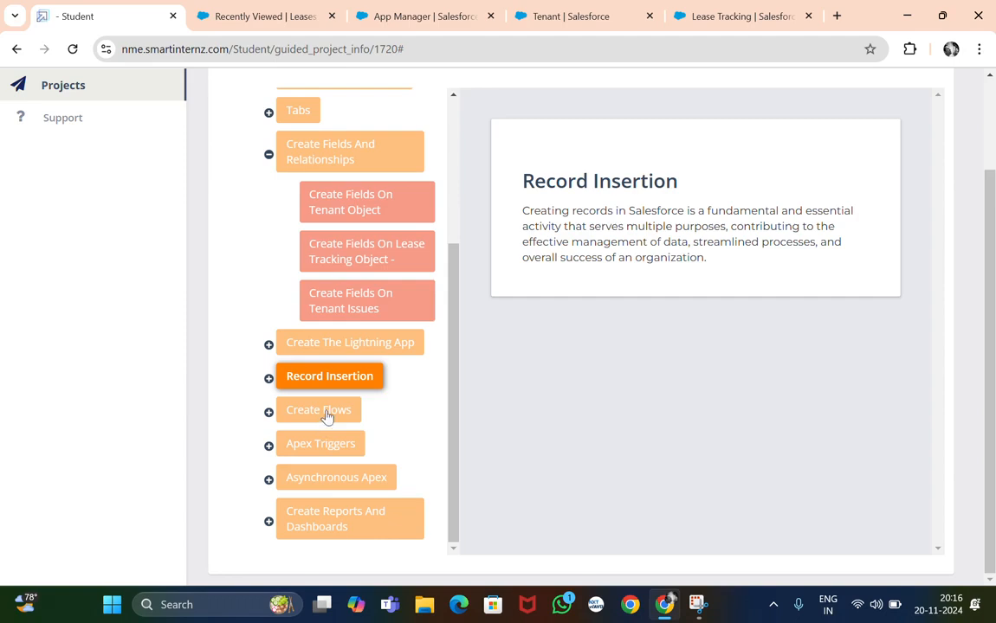
{"action": "left_click", "coordinate": [327, 412]}
{"action": "scroll", "coordinate": [387, 444], "scroll_direction": "down", "scroll_amount": 2}
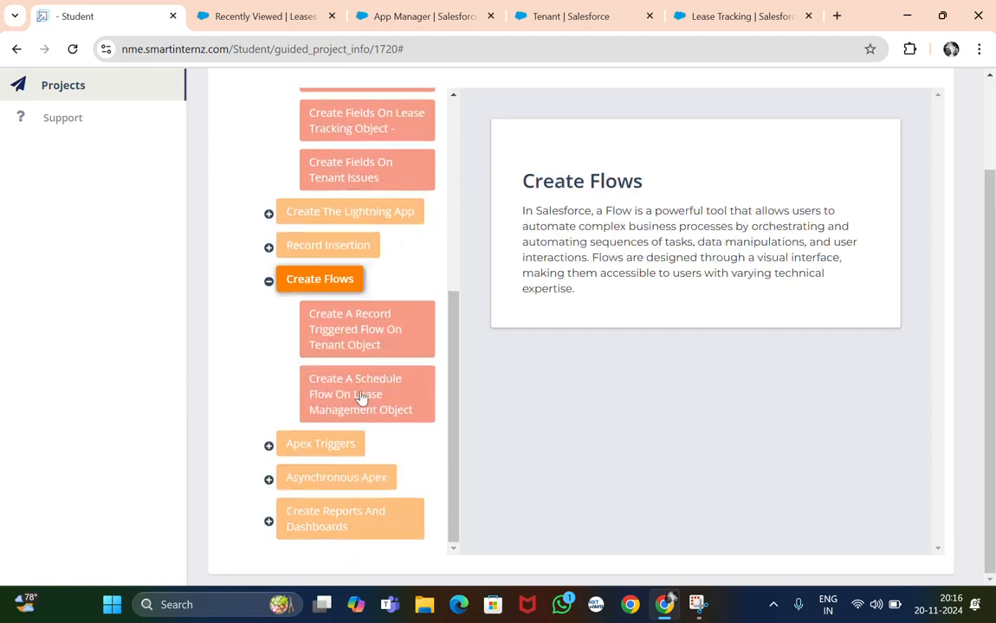
{"action": "left_click", "coordinate": [384, 342]}
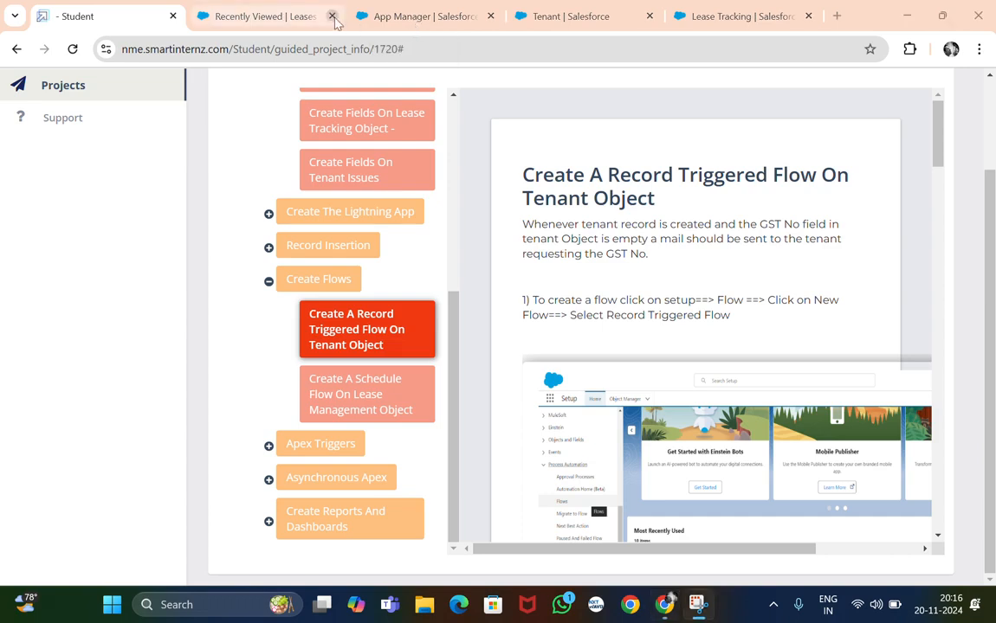
Step: Open Salesforce Setup in a separate browser tab, search it for flows and open the Flows page
{"action": "left_click", "coordinate": [385, 19]}
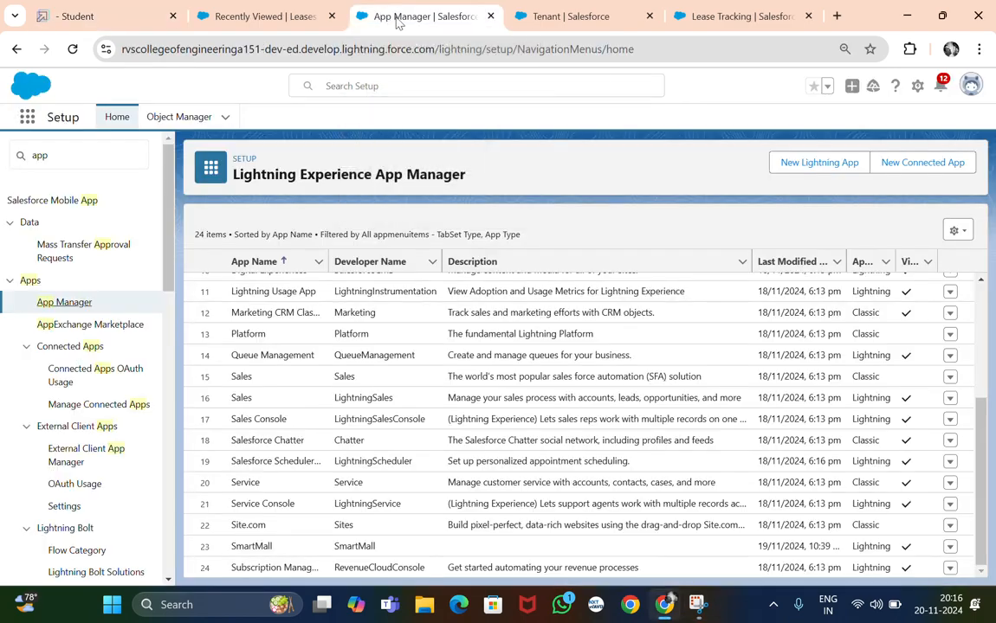
{"action": "left_click", "coordinate": [917, 86]}
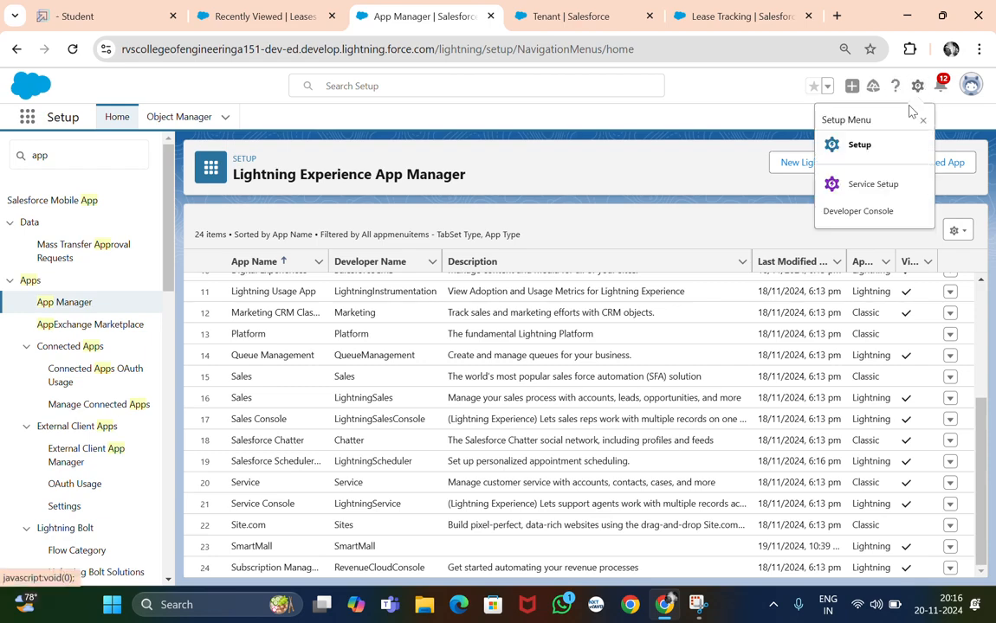
{"action": "left_click", "coordinate": [877, 150]}
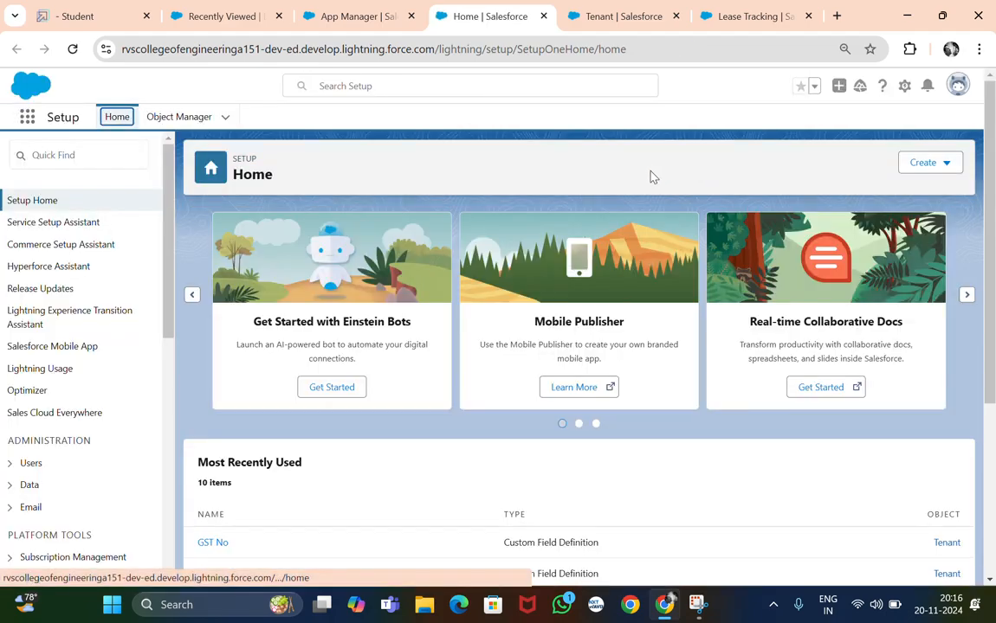
{"action": "left_click", "coordinate": [74, 154]}
{"action": "type", "text": "flo"}
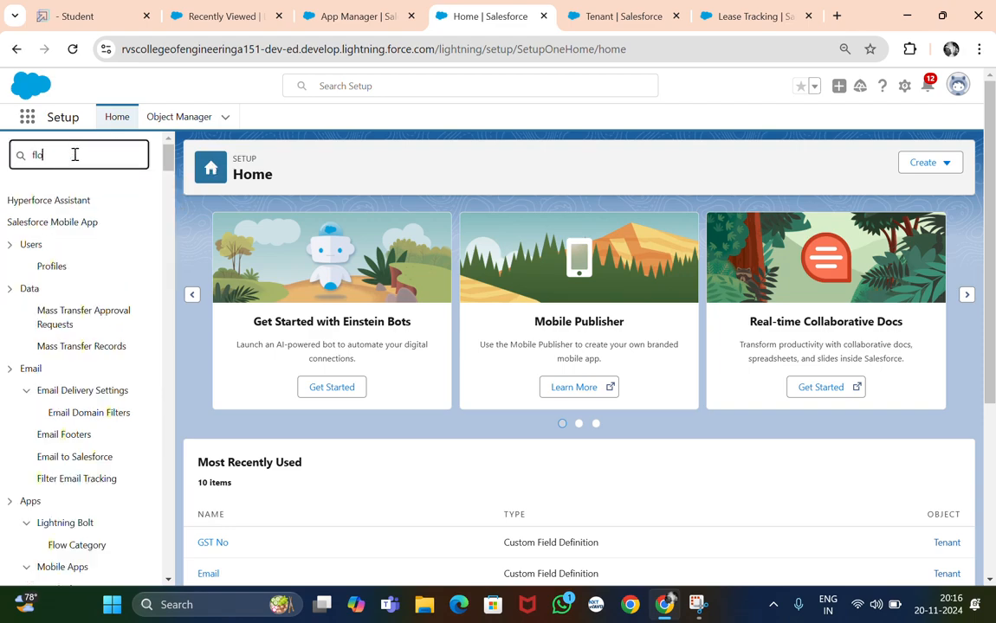
{"action": "type", "text": "ws"}
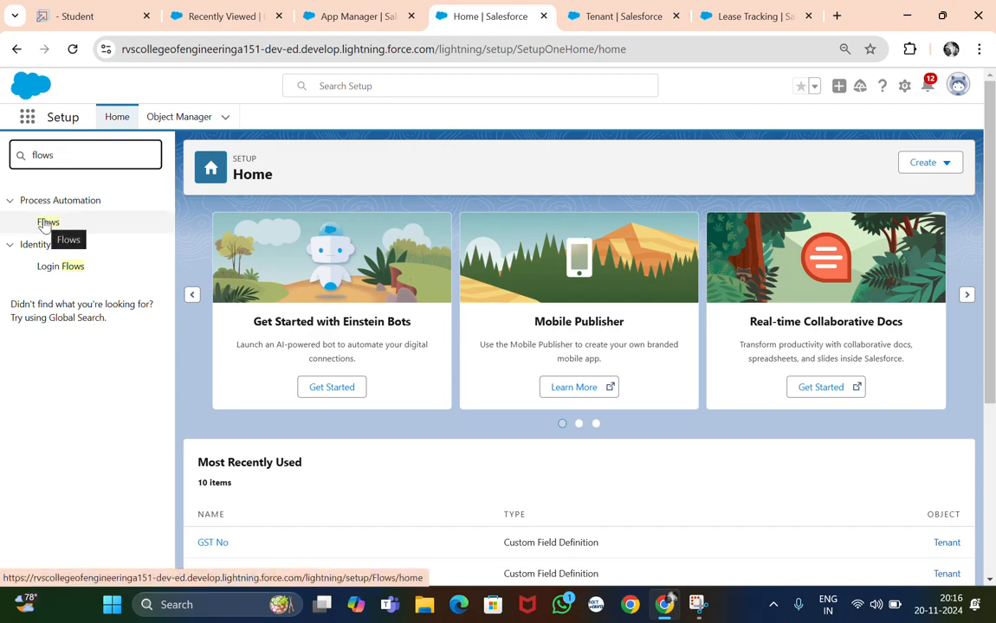
{"action": "left_click", "coordinate": [44, 225]}
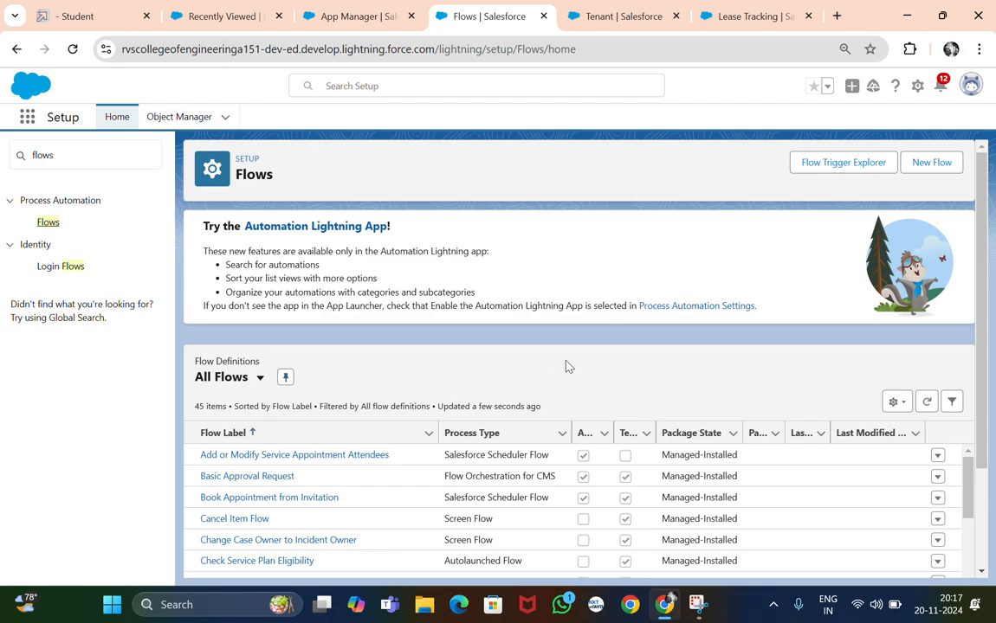
Step: Examine the All Flows list for the project's tenant email and lease tracking flows, and switch to the browser tab with the Tenant object's fields
{"action": "scroll", "coordinate": [445, 456], "scroll_direction": "down", "scroll_amount": 3}
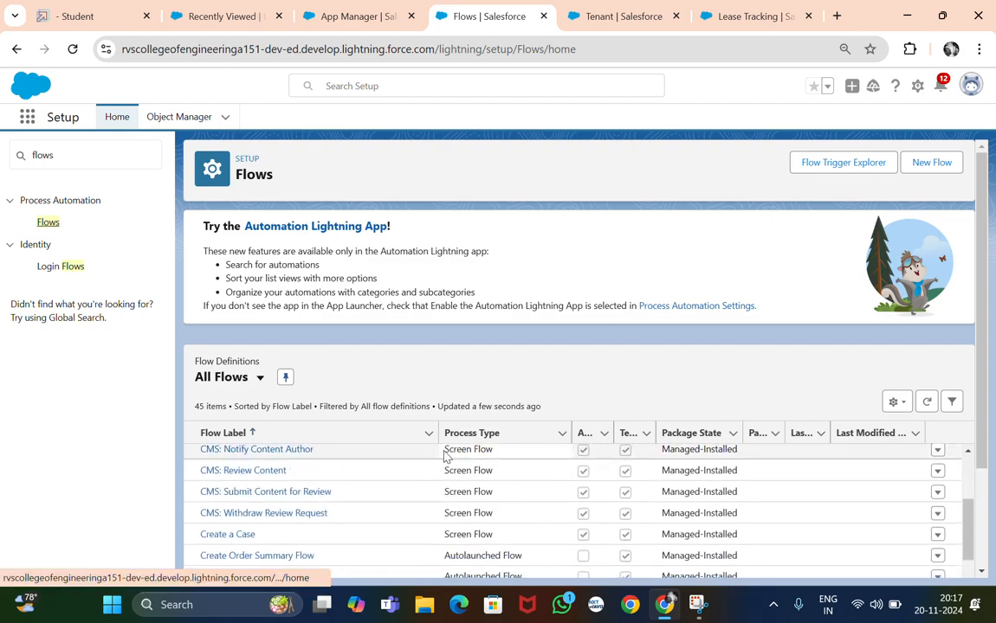
{"action": "scroll", "coordinate": [445, 456], "scroll_direction": "down", "scroll_amount": 5}
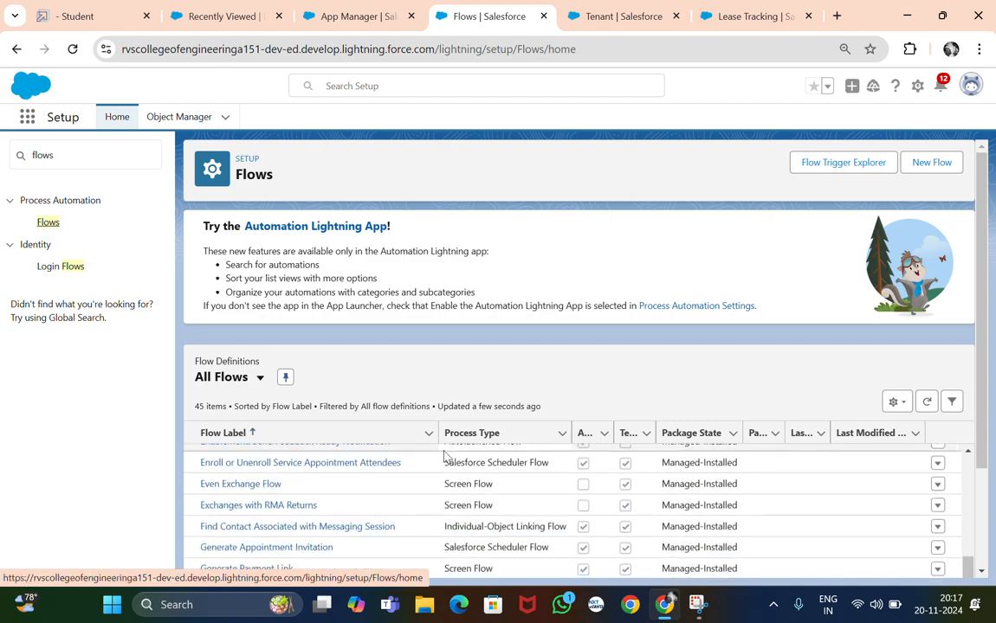
{"action": "scroll", "coordinate": [445, 456], "scroll_direction": "down", "scroll_amount": 6}
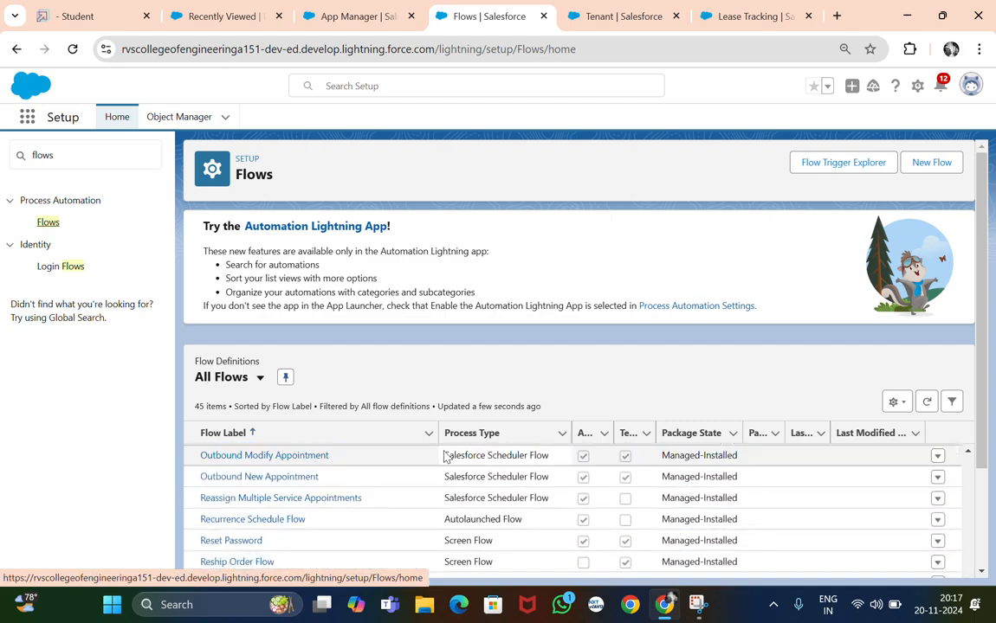
{"action": "scroll", "coordinate": [445, 456], "scroll_direction": "down", "scroll_amount": 3}
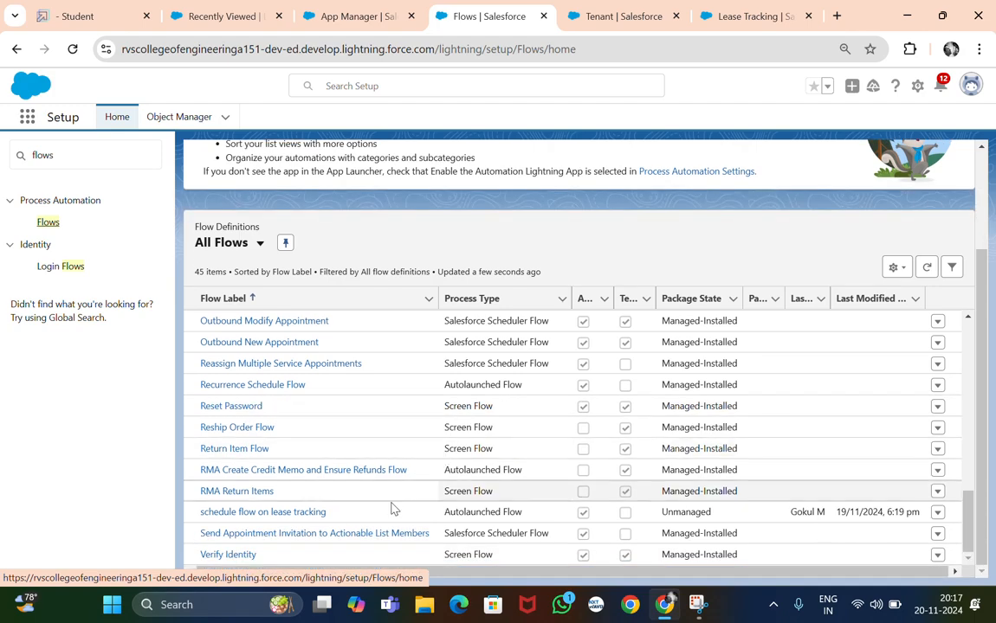
{"action": "scroll", "coordinate": [370, 516], "scroll_direction": "up", "scroll_amount": 3}
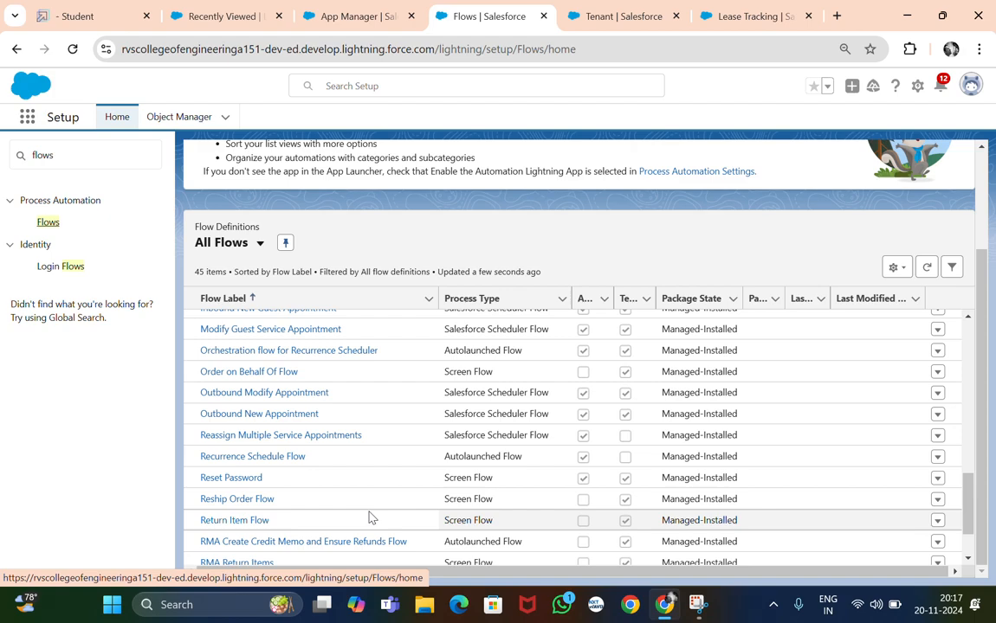
{"action": "scroll", "coordinate": [370, 517], "scroll_direction": "down", "scroll_amount": 3}
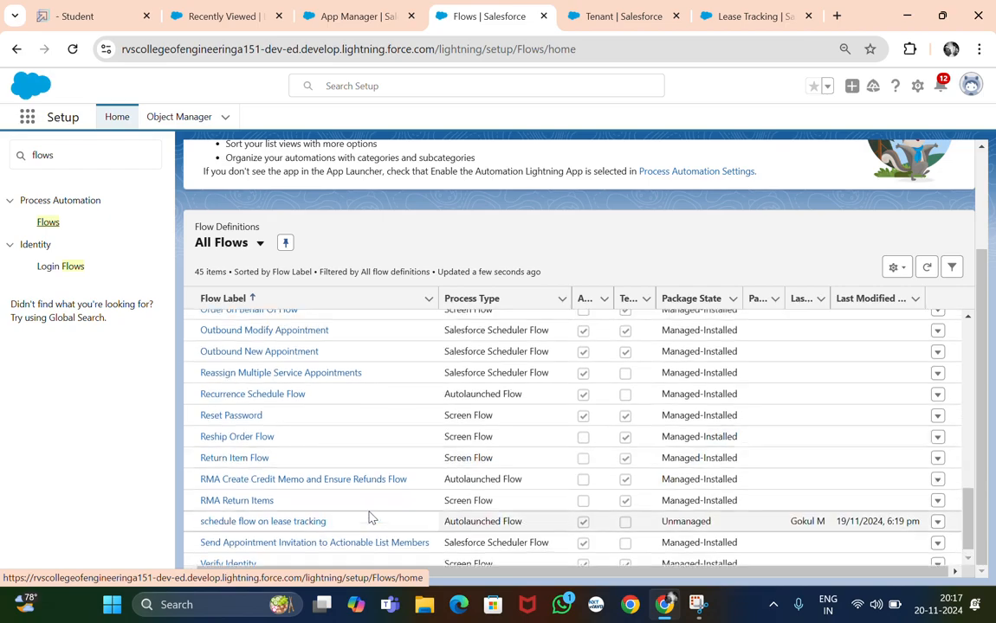
{"action": "scroll", "coordinate": [369, 517], "scroll_direction": "up", "scroll_amount": 10}
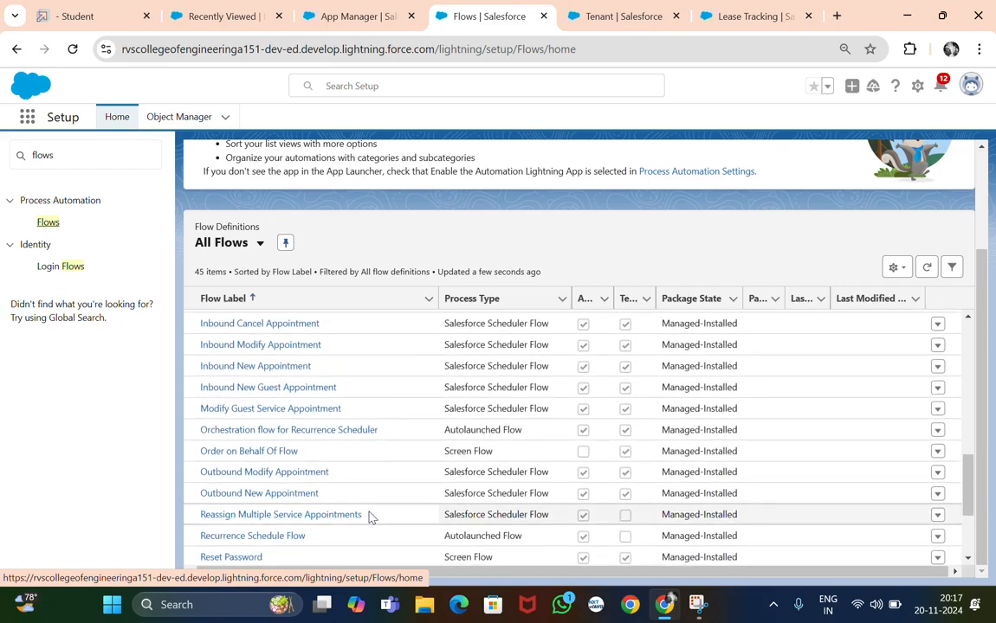
{"action": "scroll", "coordinate": [370, 517], "scroll_direction": "up", "scroll_amount": 12}
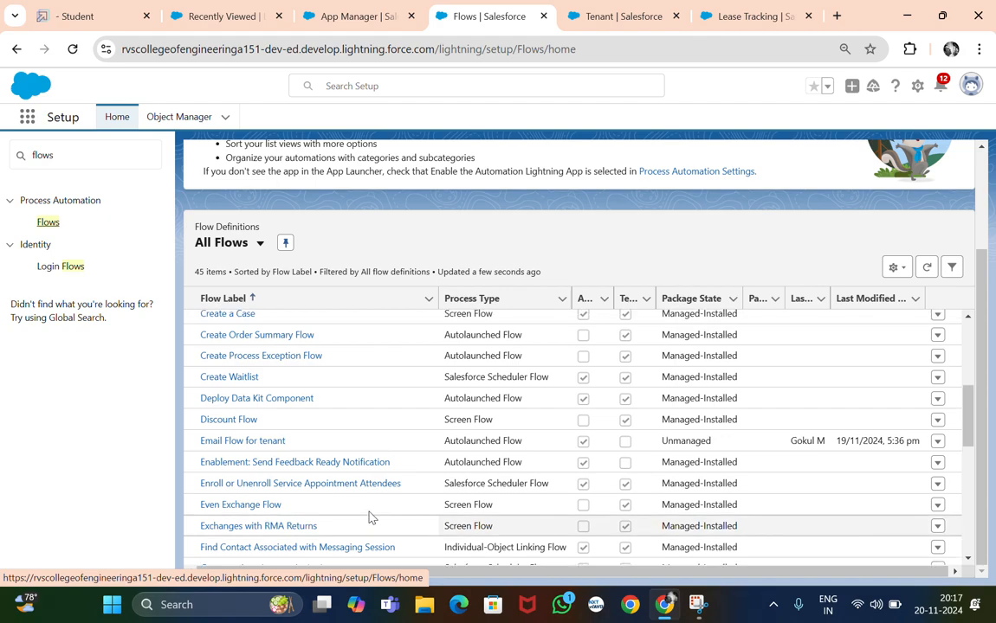
{"action": "scroll", "coordinate": [370, 517], "scroll_direction": "up", "scroll_amount": 9}
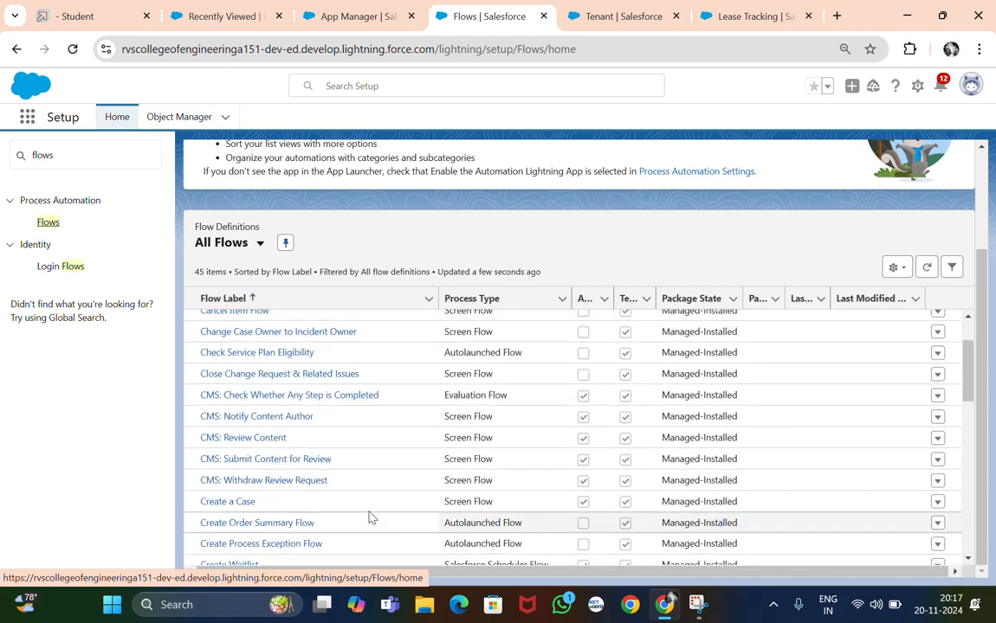
{"action": "scroll", "coordinate": [369, 517], "scroll_direction": "up", "scroll_amount": 2}
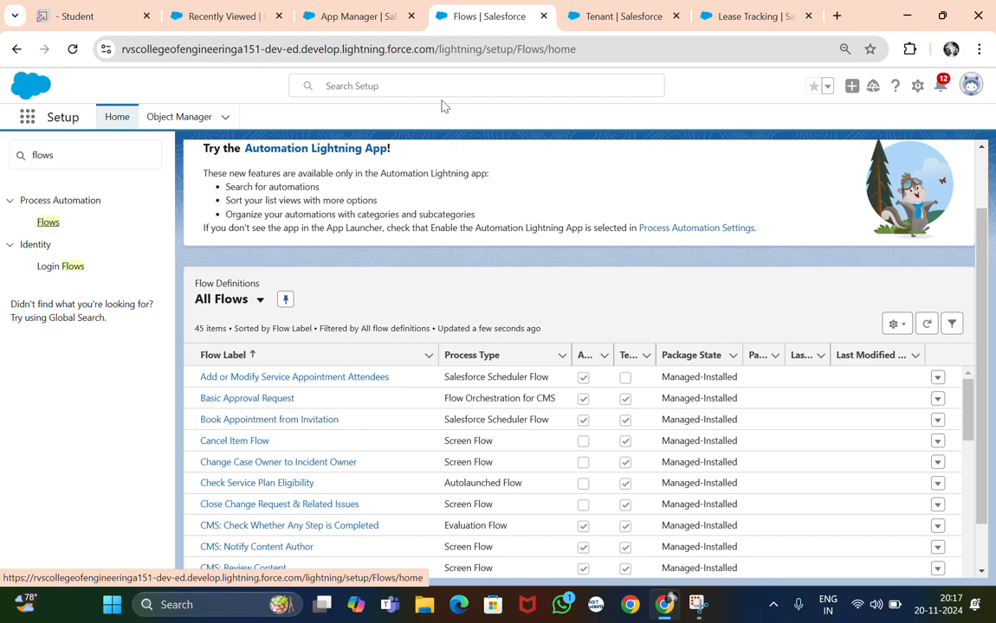
{"action": "key", "text": "ctrl+Tab"}
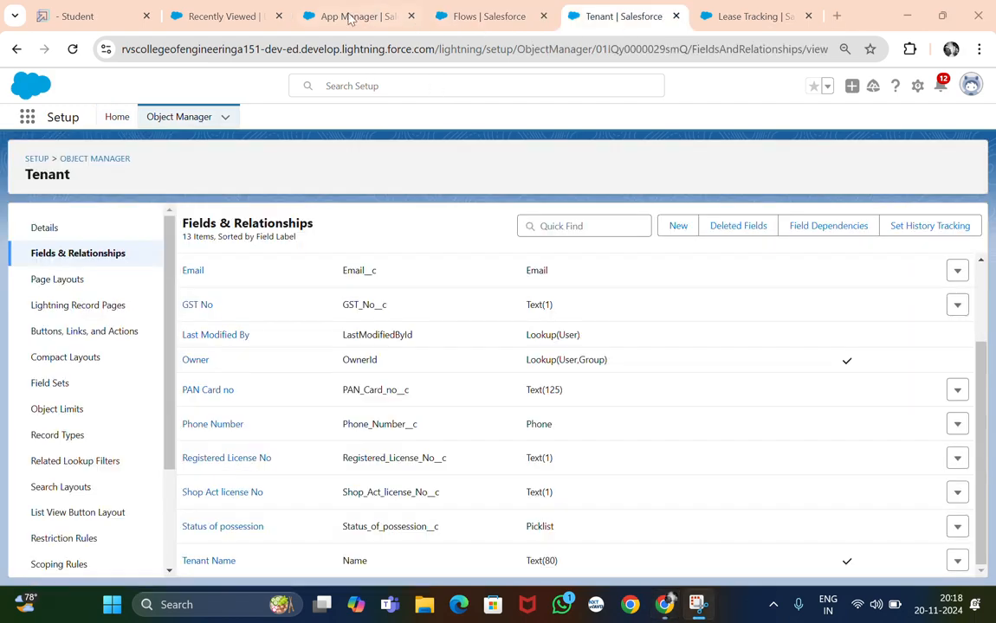
Step: Return to the guide and review the instructions for creating a schedule flow on the Lease Management object, through the task-creation part
{"action": "left_click", "coordinate": [95, 9]}
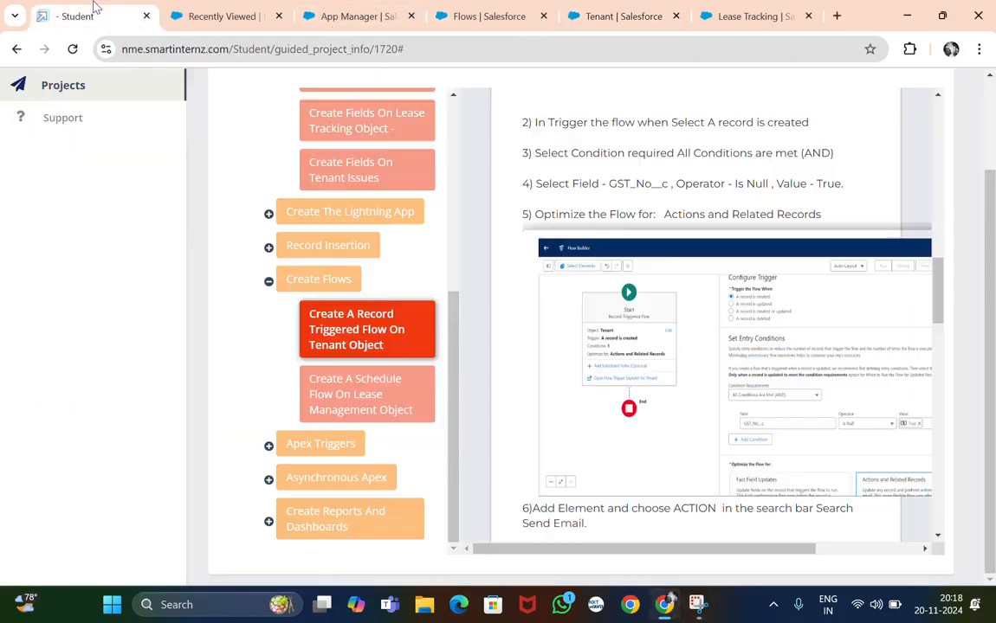
{"action": "left_click", "coordinate": [382, 391]}
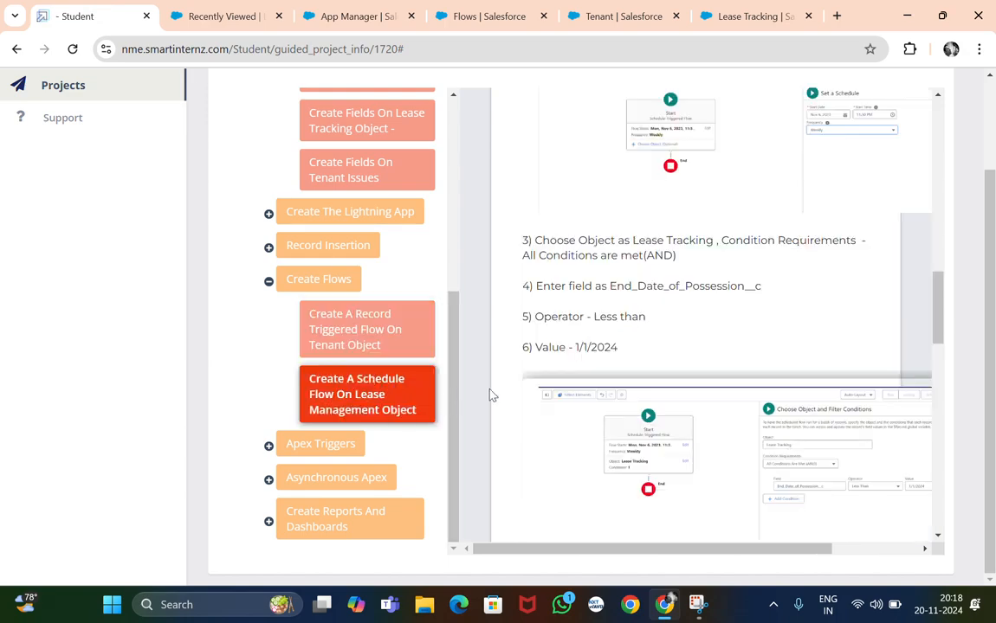
{"action": "scroll", "coordinate": [604, 283], "scroll_direction": "up", "scroll_amount": 5}
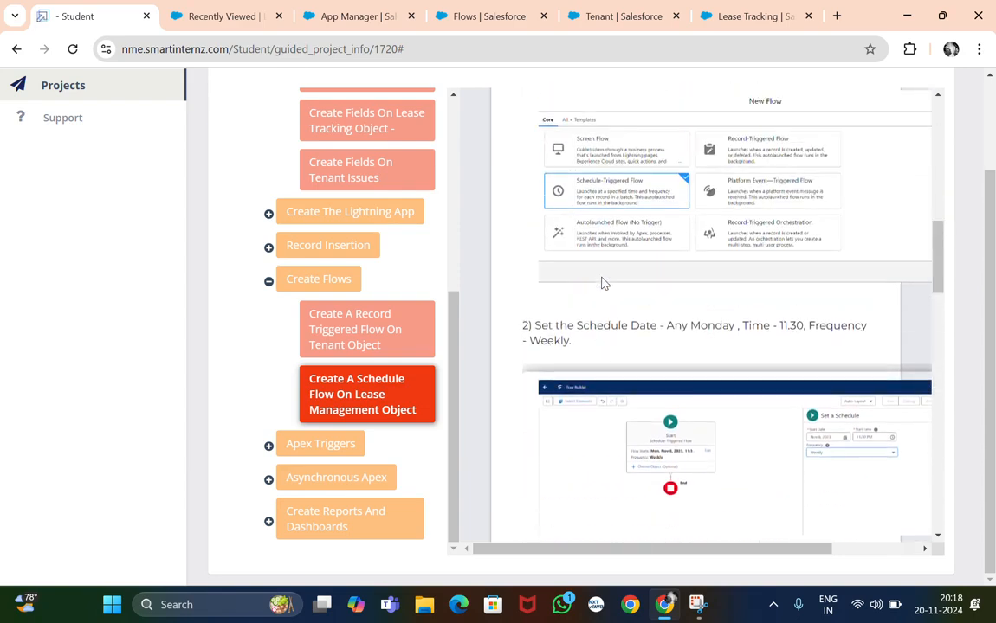
{"action": "scroll", "coordinate": [604, 284], "scroll_direction": "down", "scroll_amount": 1}
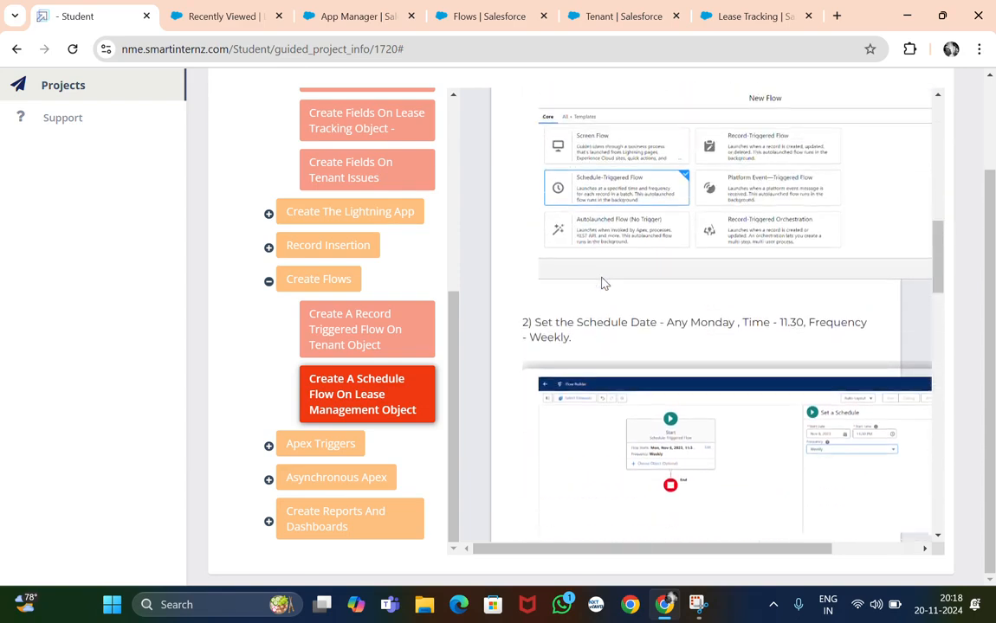
{"action": "scroll", "coordinate": [604, 283], "scroll_direction": "down", "scroll_amount": 5}
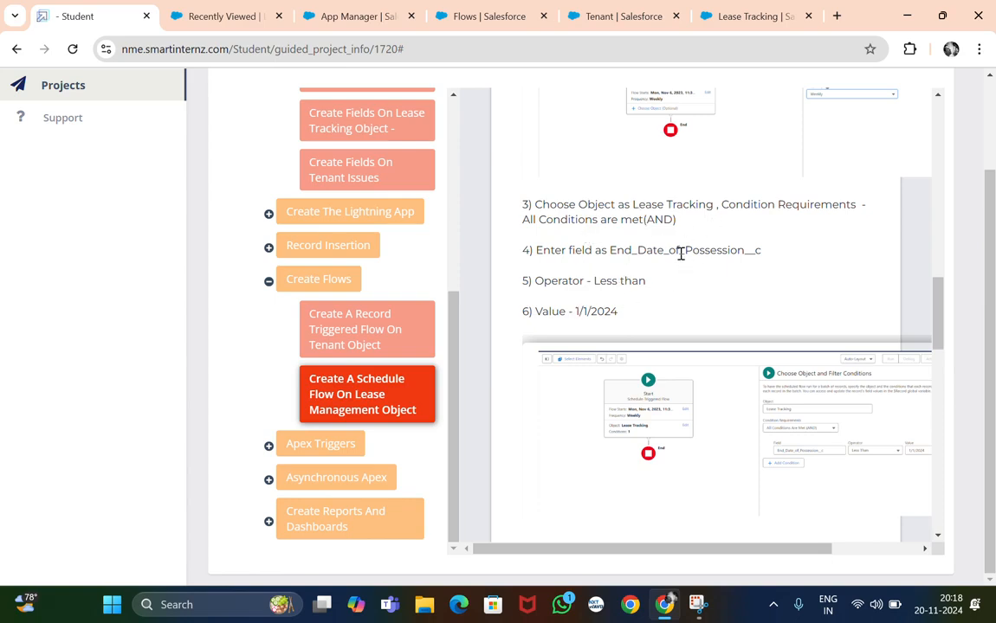
{"action": "scroll", "coordinate": [681, 253], "scroll_direction": "down", "scroll_amount": 7}
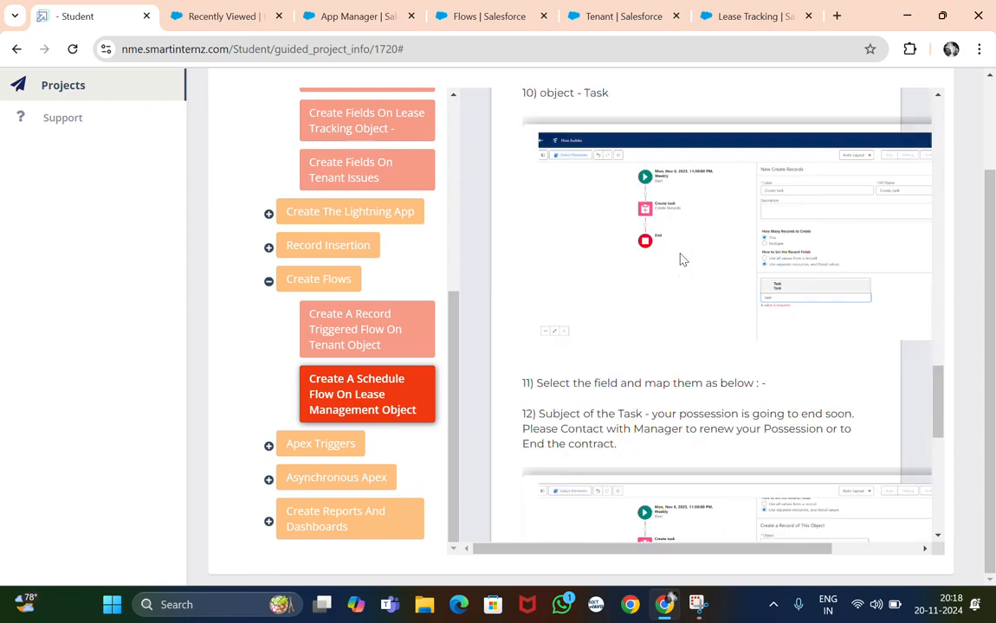
{"action": "scroll", "coordinate": [680, 259], "scroll_direction": "down", "scroll_amount": 6}
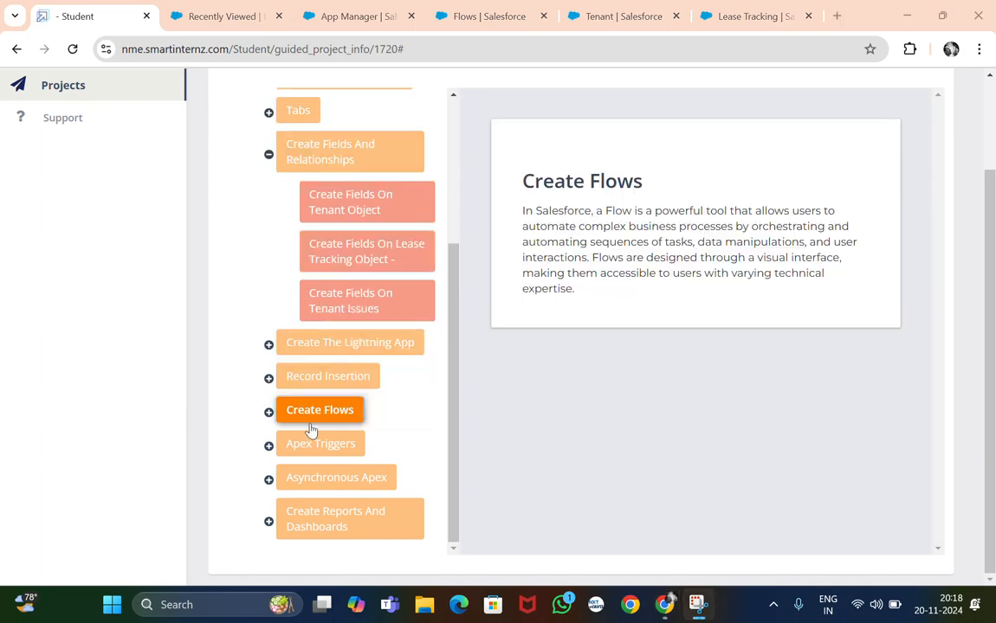
Step: Expand the guide's Apex Triggers topic and view the instructions for the trigger that emails tenants who have not paid 50 percent of rent
{"action": "left_click", "coordinate": [314, 445]}
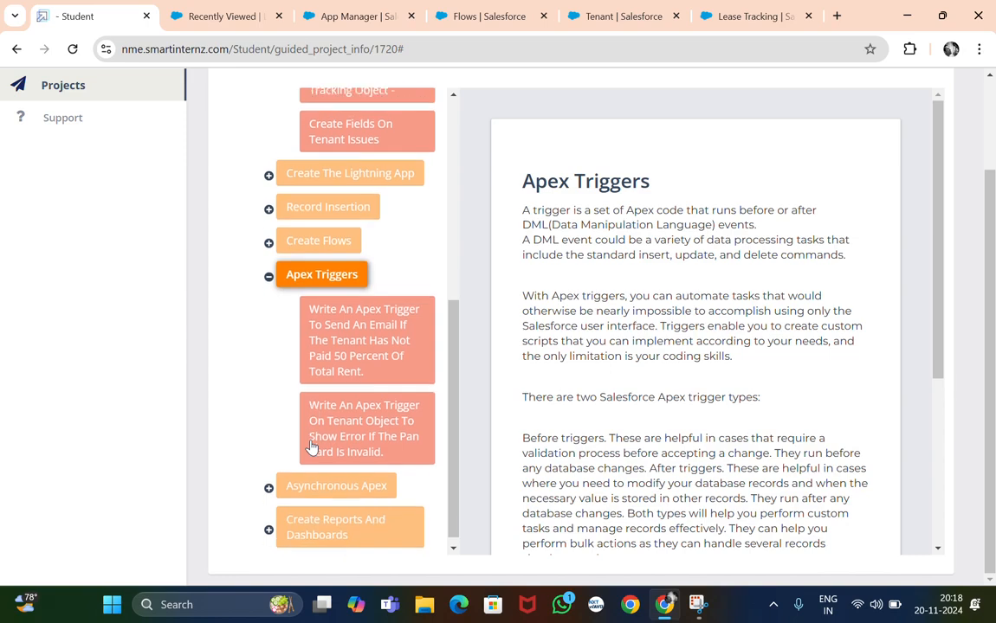
{"action": "left_click", "coordinate": [377, 365]}
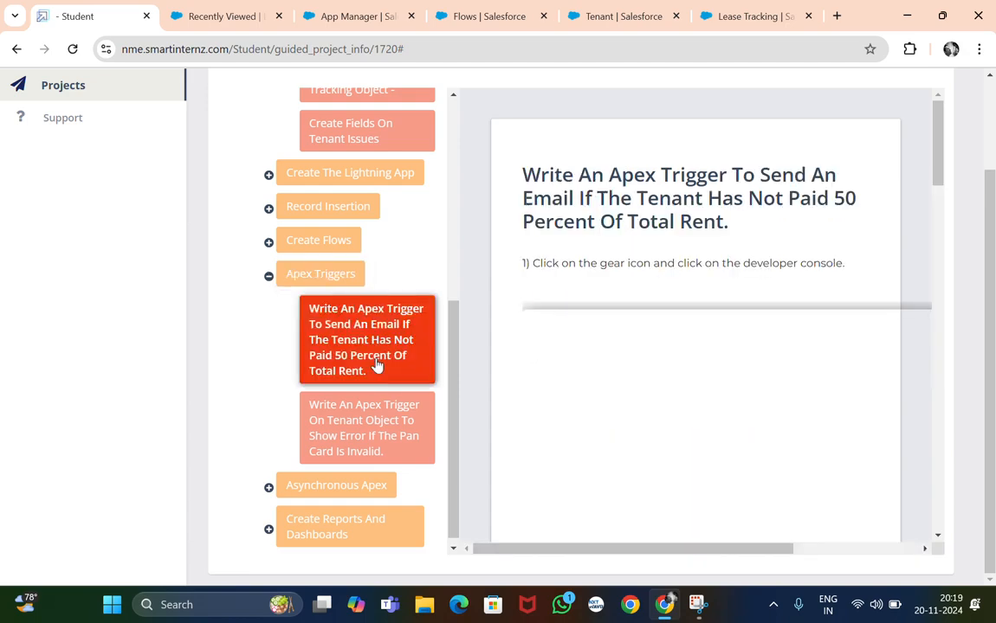
{"action": "scroll", "coordinate": [582, 378], "scroll_direction": "down", "scroll_amount": 1}
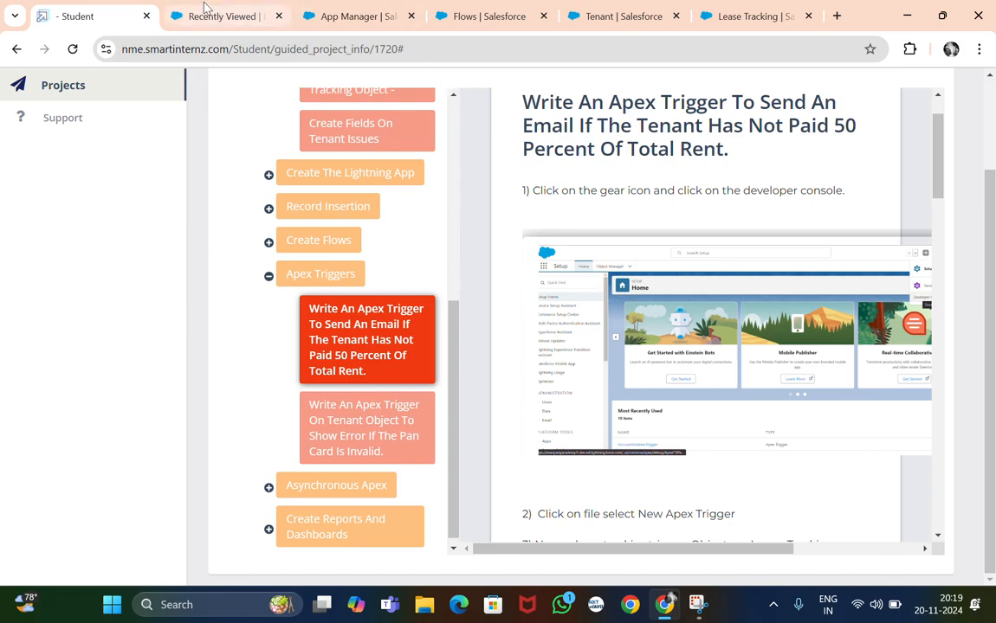
Step: Switch to the App Manager browser tab, open the Developer Console and view the tenantschedulable class from its beginning
{"action": "left_click", "coordinate": [346, 16]}
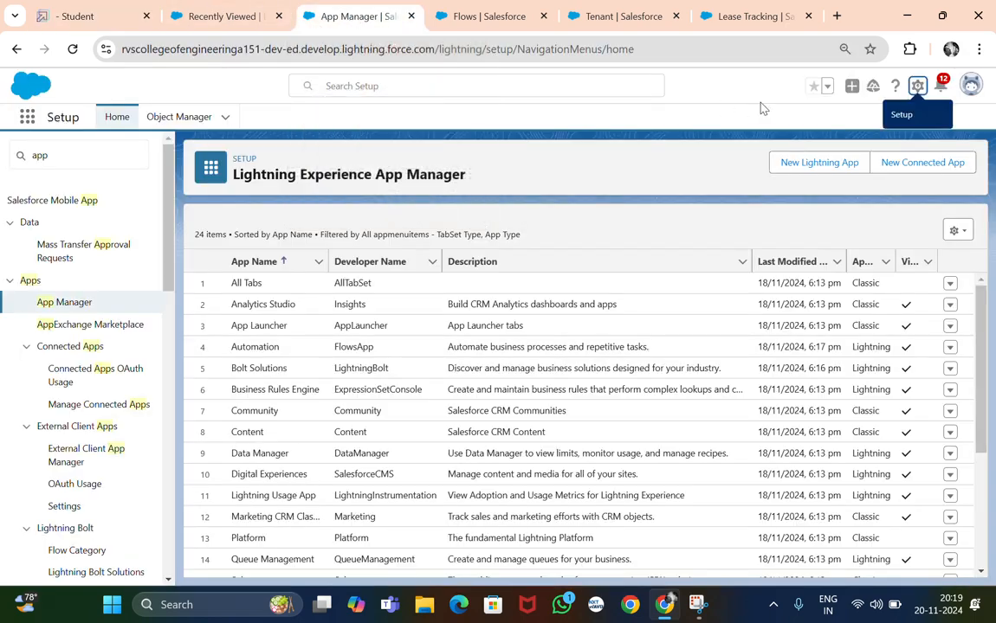
{"action": "left_click", "coordinate": [918, 89]}
{"action": "left_click", "coordinate": [918, 89]}
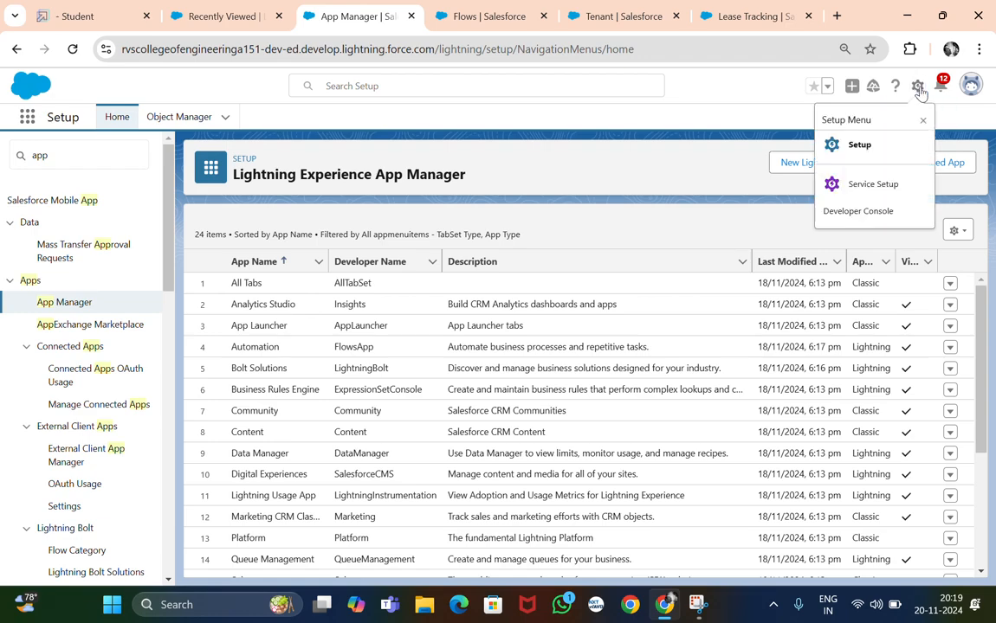
{"action": "left_click", "coordinate": [858, 213]}
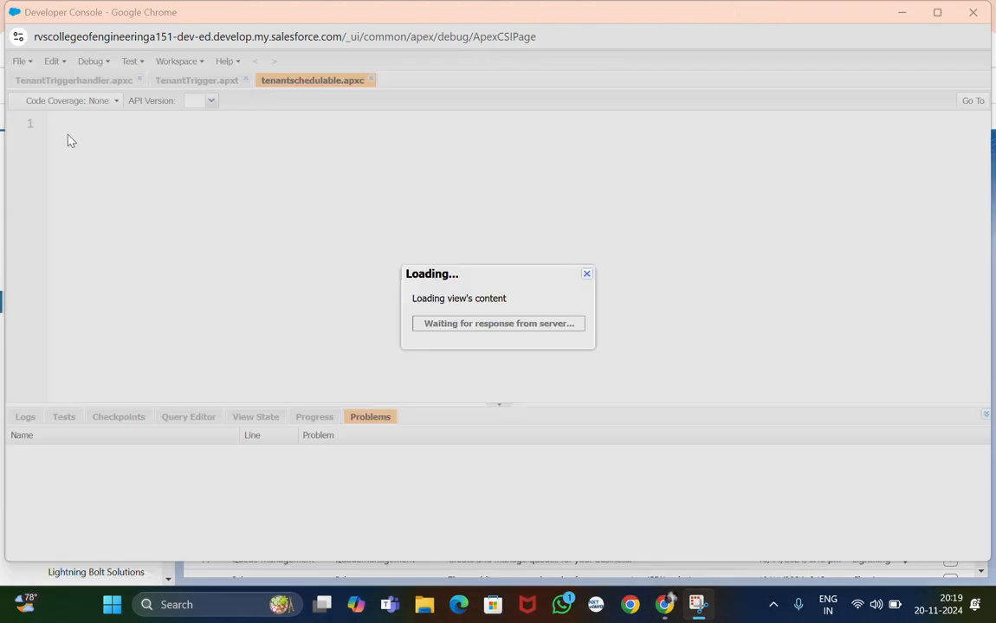
{"action": "scroll", "coordinate": [143, 192], "scroll_direction": "up", "scroll_amount": 3}
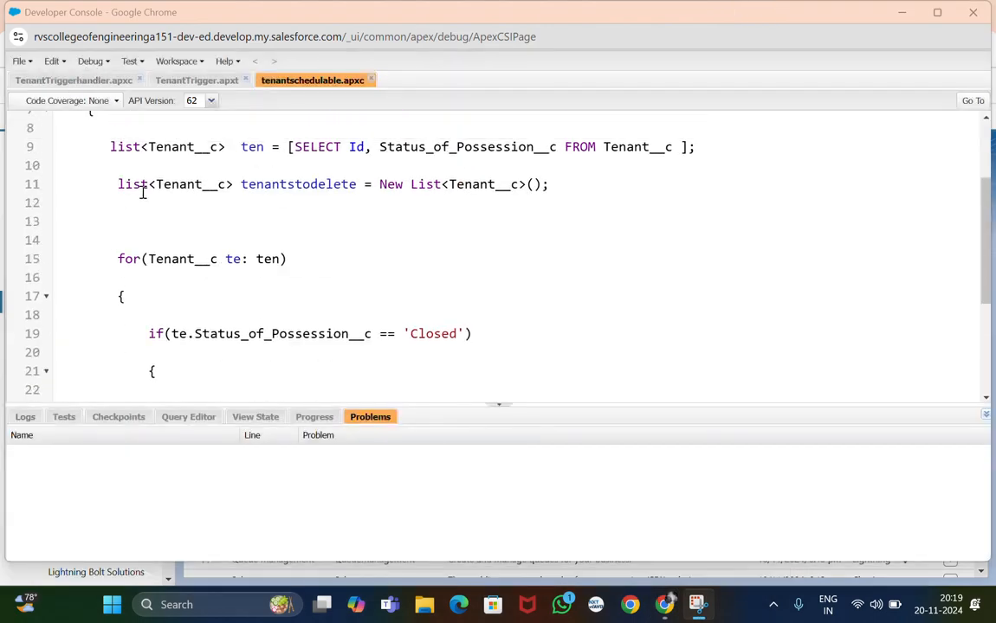
{"action": "scroll", "coordinate": [143, 193], "scroll_direction": "up", "scroll_amount": 4}
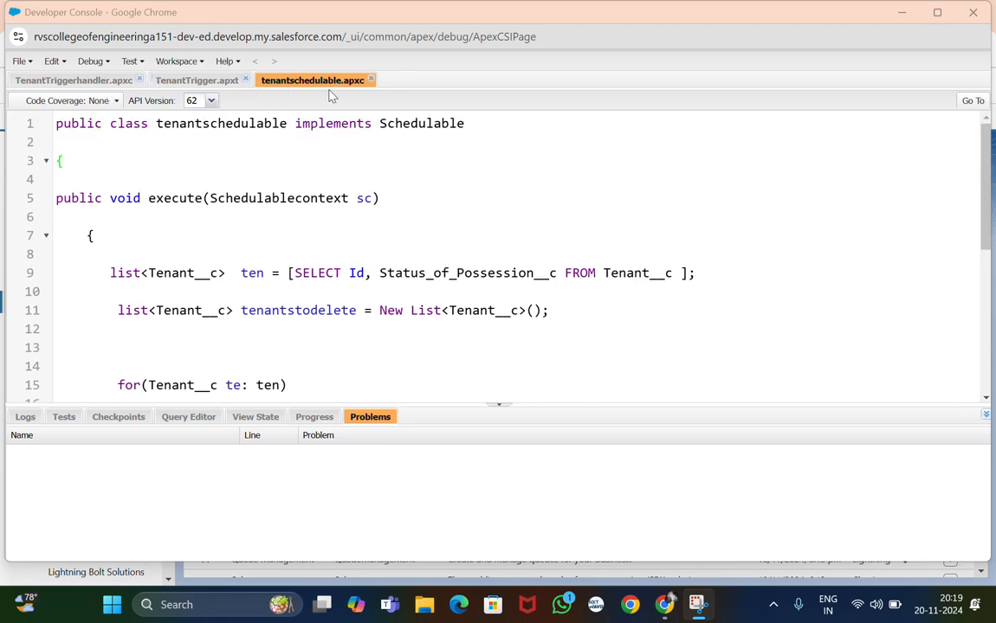
Step: Show the list of existing Apex triggers in the Developer Console, then close the list and the console
{"action": "left_click", "coordinate": [19, 61]}
{"action": "left_click", "coordinate": [48, 104]}
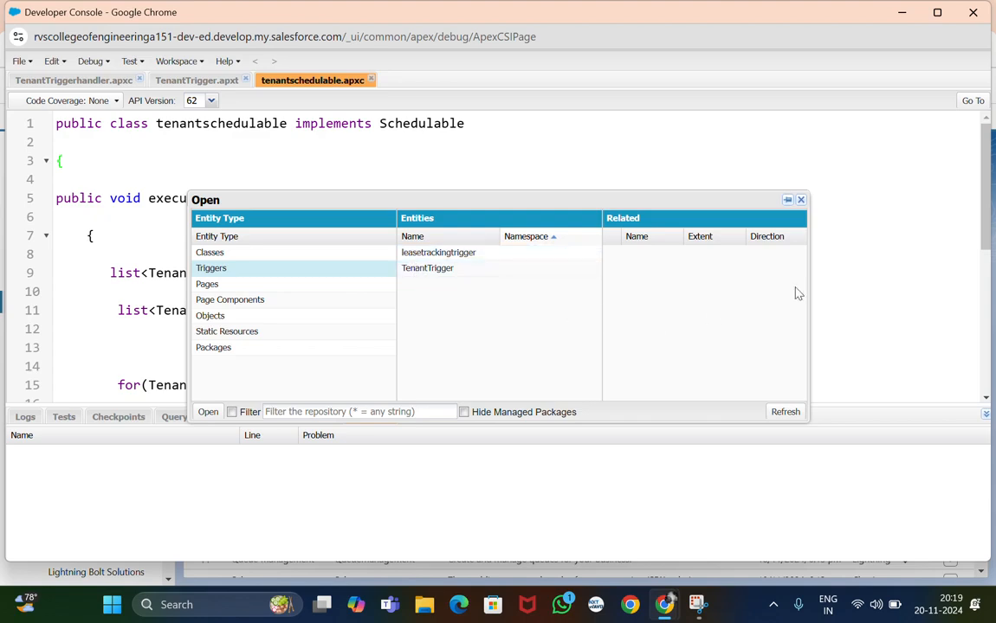
{"action": "left_click", "coordinate": [801, 200]}
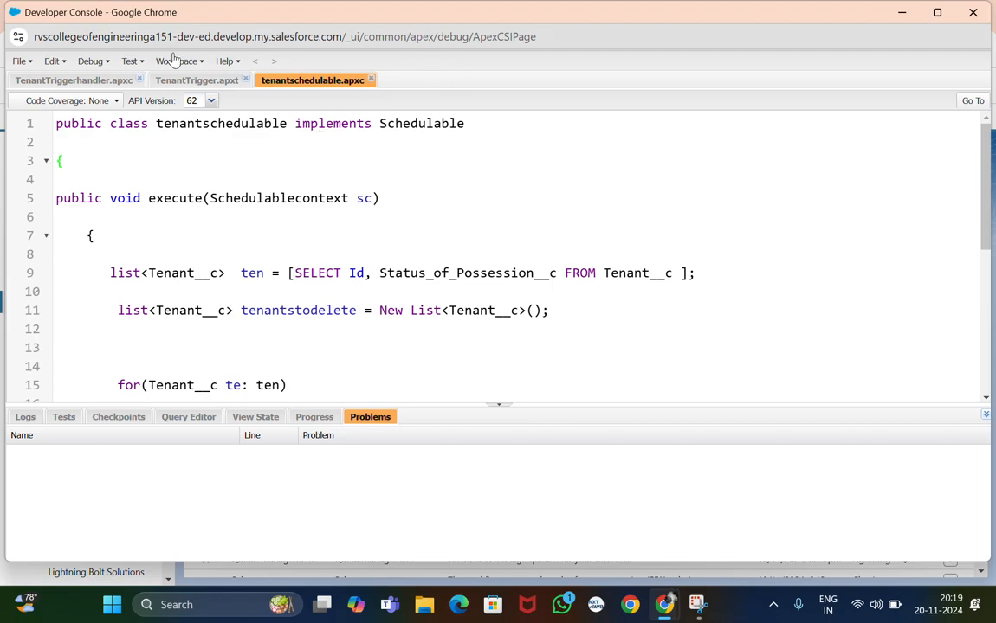
{"action": "left_click", "coordinate": [966, 14]}
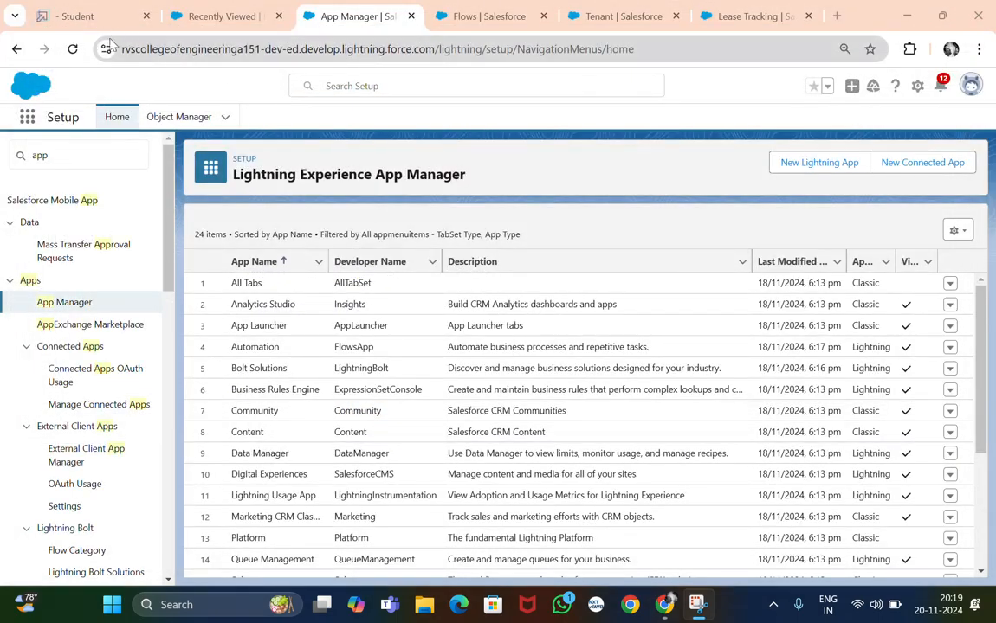
Step: Return to the guide, view the Tenant object trigger topic for invalid PAN cards, and collapse Apex Triggers
{"action": "left_click", "coordinate": [94, 19]}
{"action": "scroll", "coordinate": [342, 381], "scroll_direction": "down", "scroll_amount": 1}
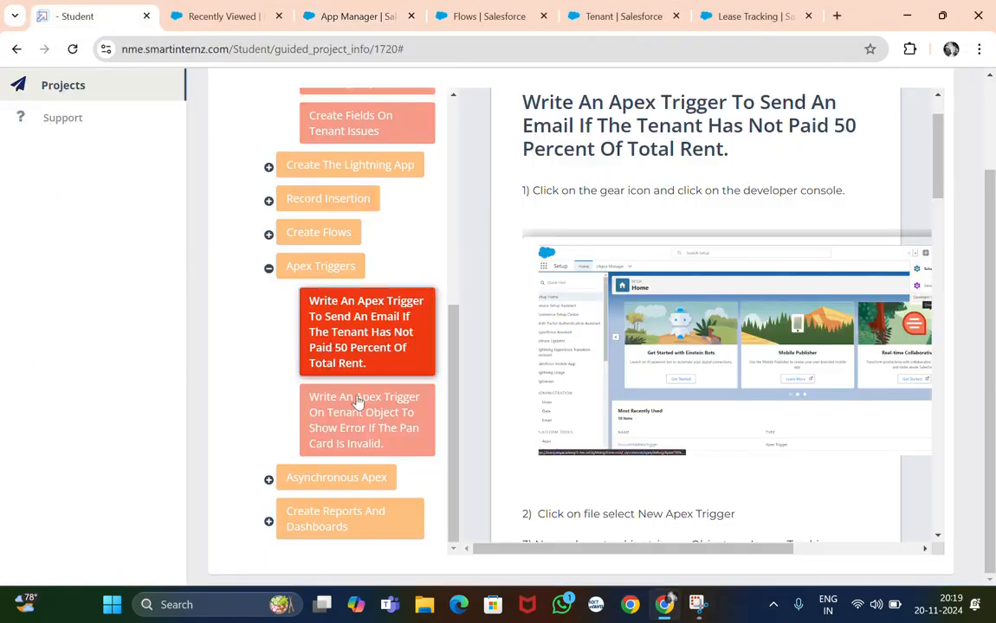
{"action": "left_click", "coordinate": [364, 425]}
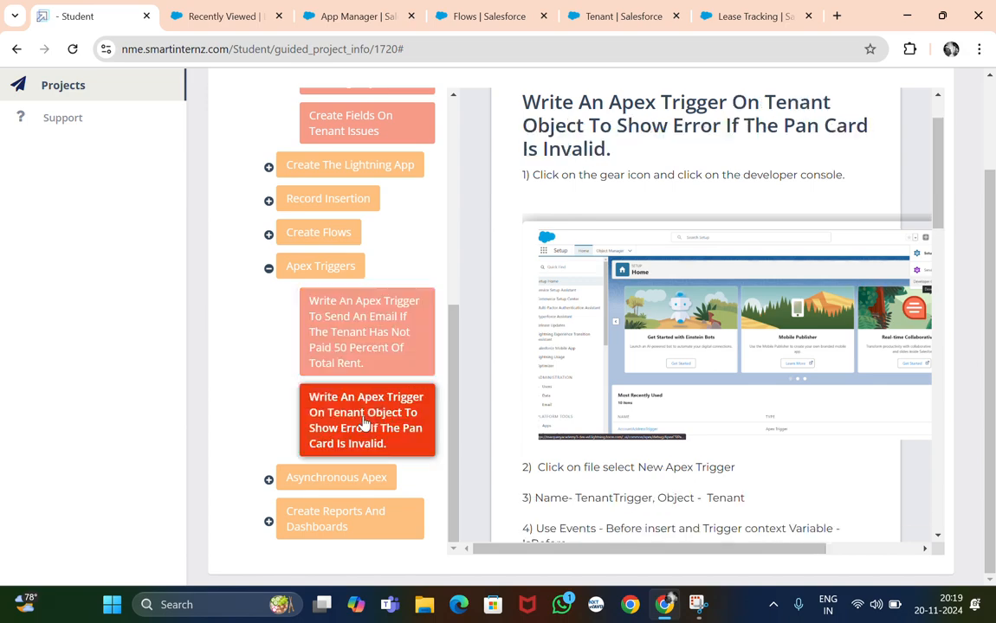
{"action": "left_click", "coordinate": [322, 266]}
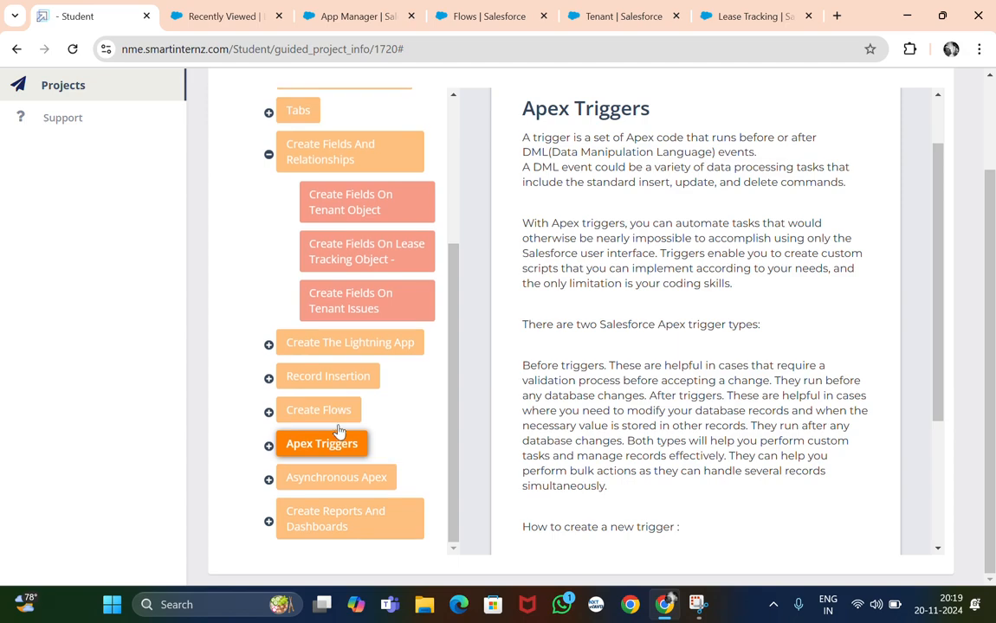
Step: Expand the guide's Asynchronous Apex topic, review the Schedule Apex instructions and code snippets, and collapse the topic
{"action": "left_click", "coordinate": [340, 476]}
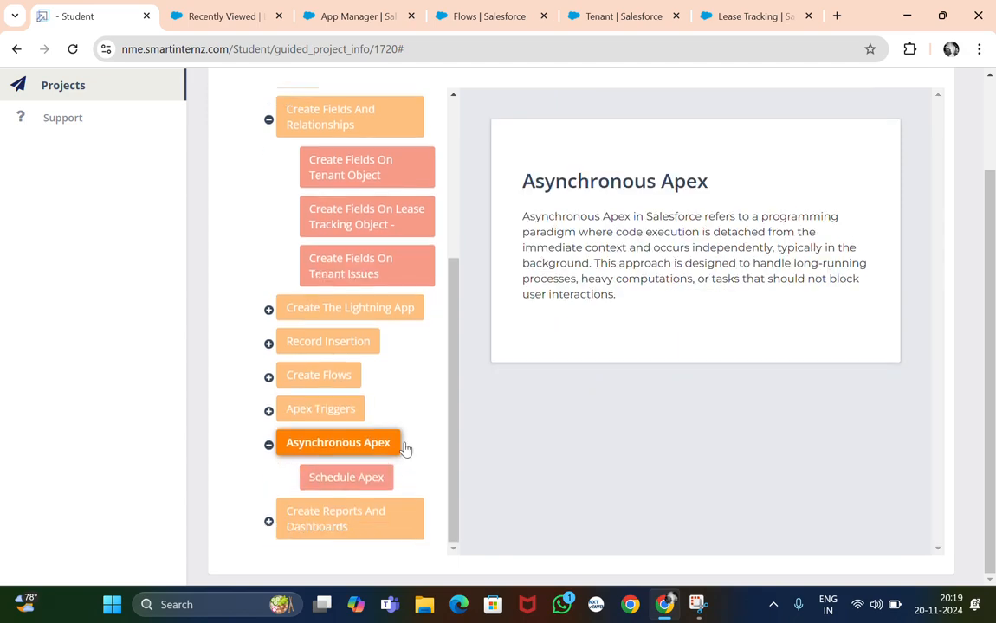
{"action": "left_click", "coordinate": [359, 481]}
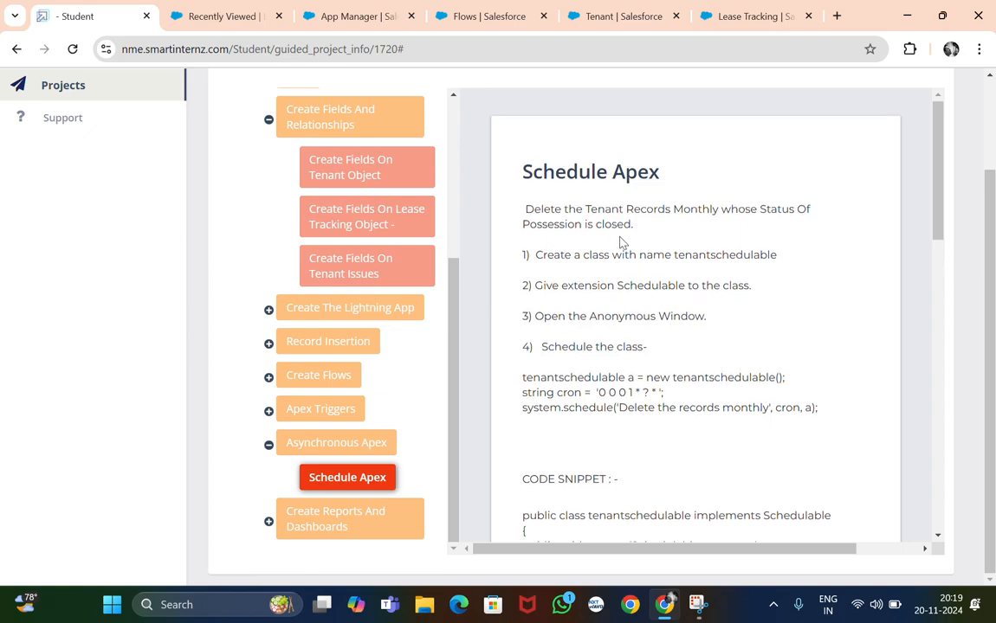
{"action": "scroll", "coordinate": [620, 242], "scroll_direction": "down", "scroll_amount": 1}
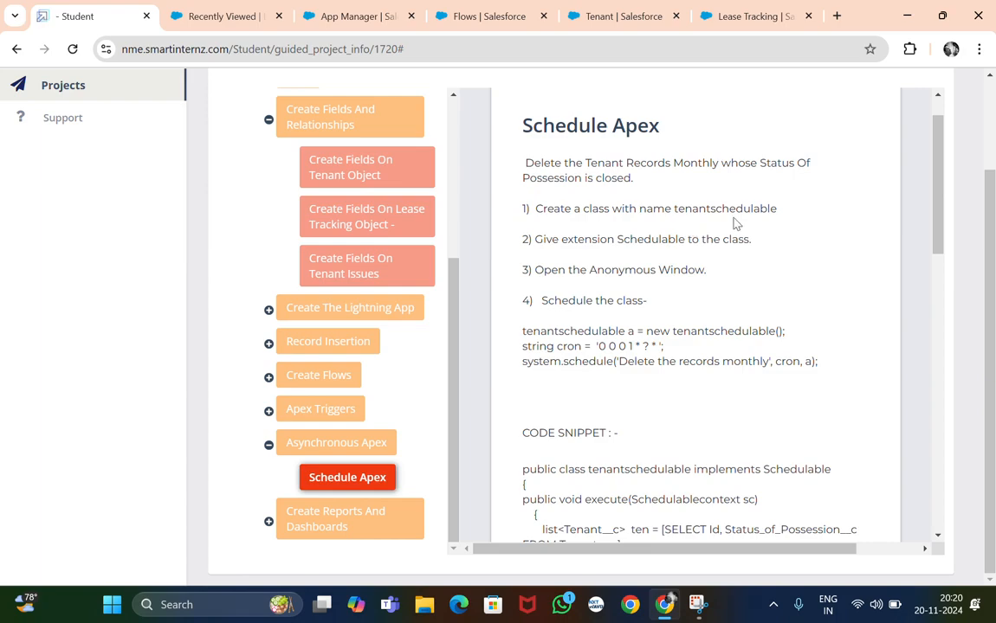
{"action": "scroll", "coordinate": [647, 266], "scroll_direction": "down", "scroll_amount": 5}
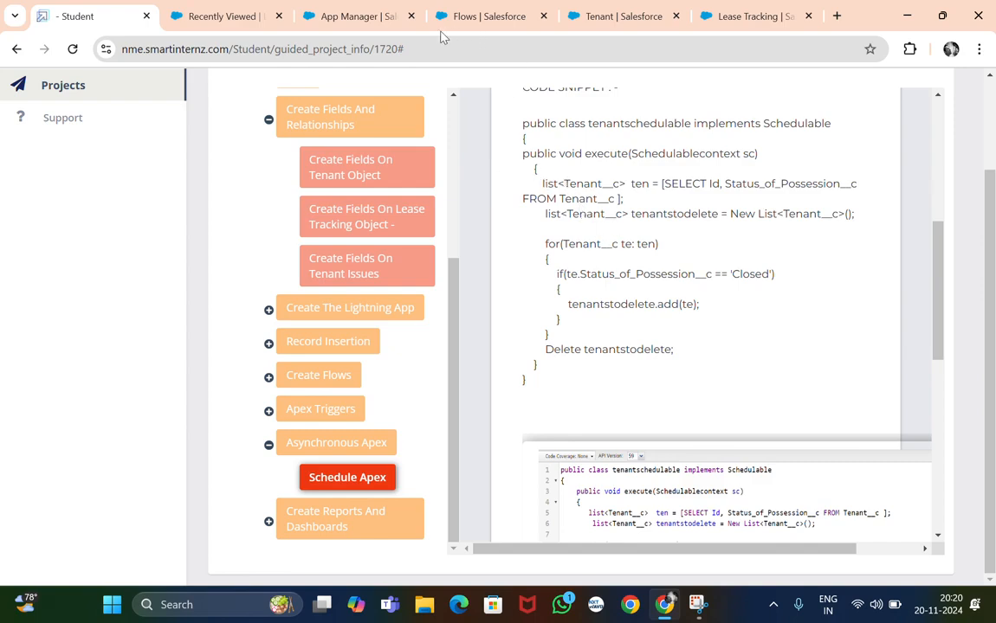
{"action": "scroll", "coordinate": [535, 227], "scroll_direction": "down", "scroll_amount": 8}
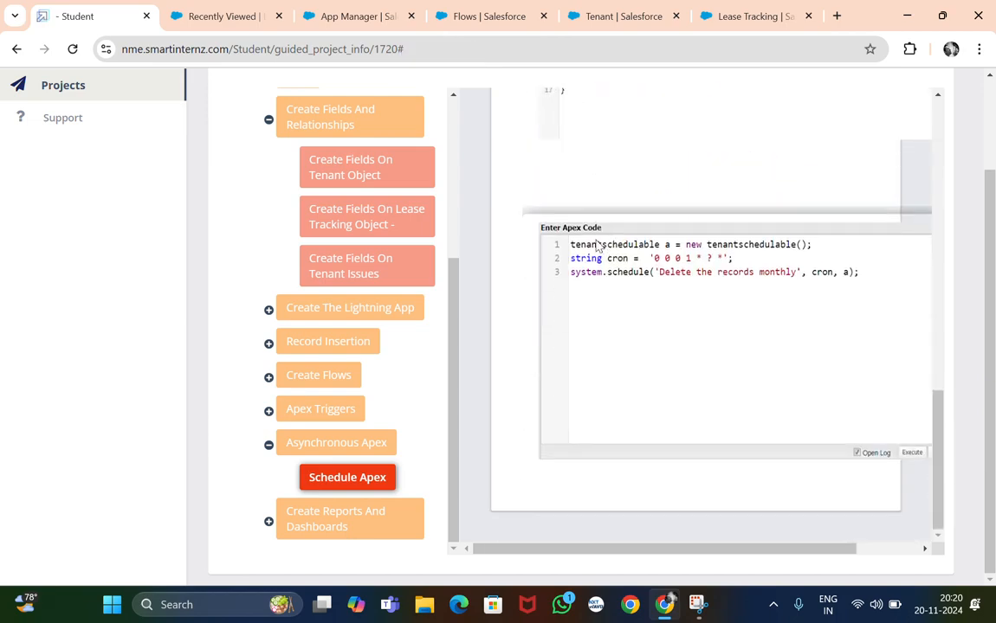
{"action": "left_click", "coordinate": [370, 445]}
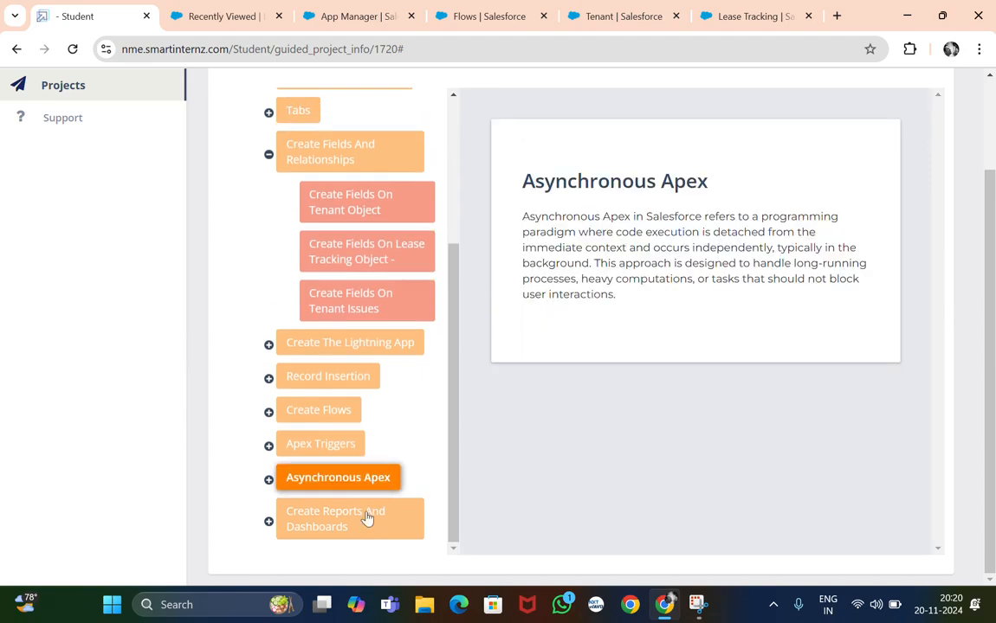
Step: Expand Create Reports And Dashboards in the guide and view the instructions for the report of lease management records
{"action": "left_click", "coordinate": [368, 518]}
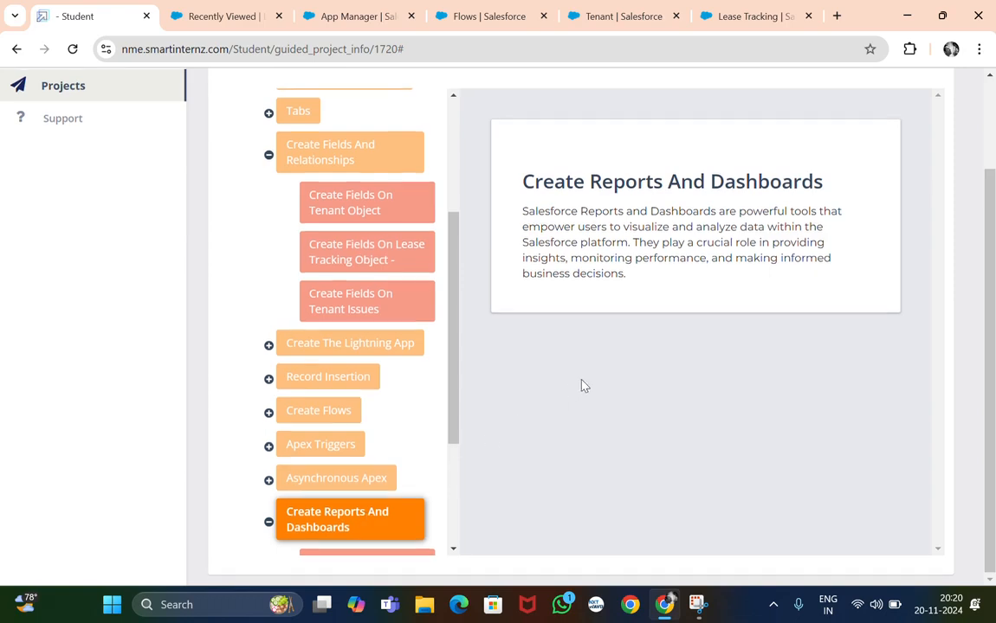
{"action": "scroll", "coordinate": [345, 442], "scroll_direction": "down", "scroll_amount": 2}
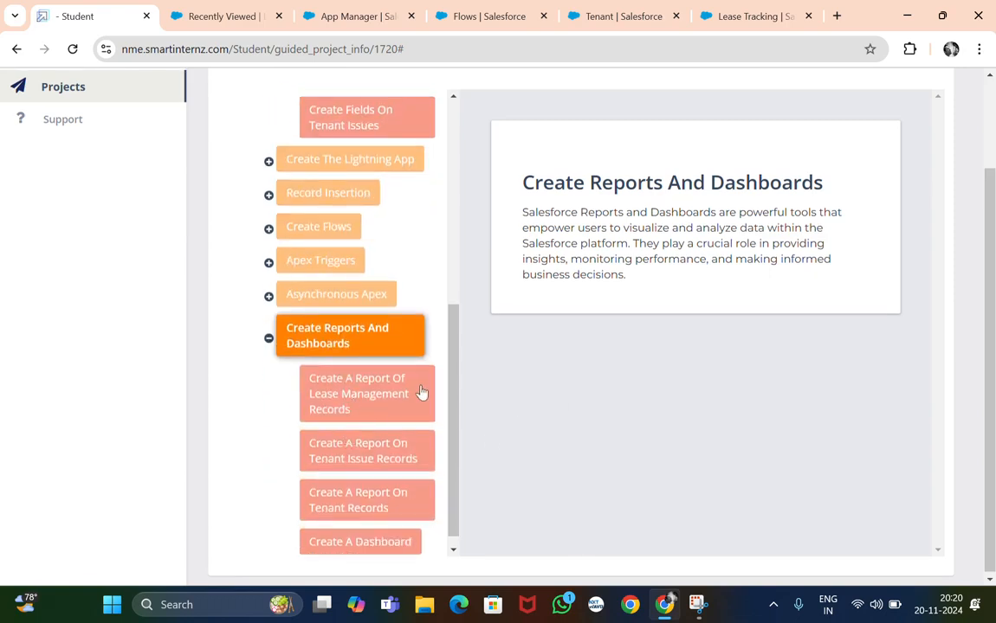
{"action": "scroll", "coordinate": [364, 407], "scroll_direction": "down", "scroll_amount": 1}
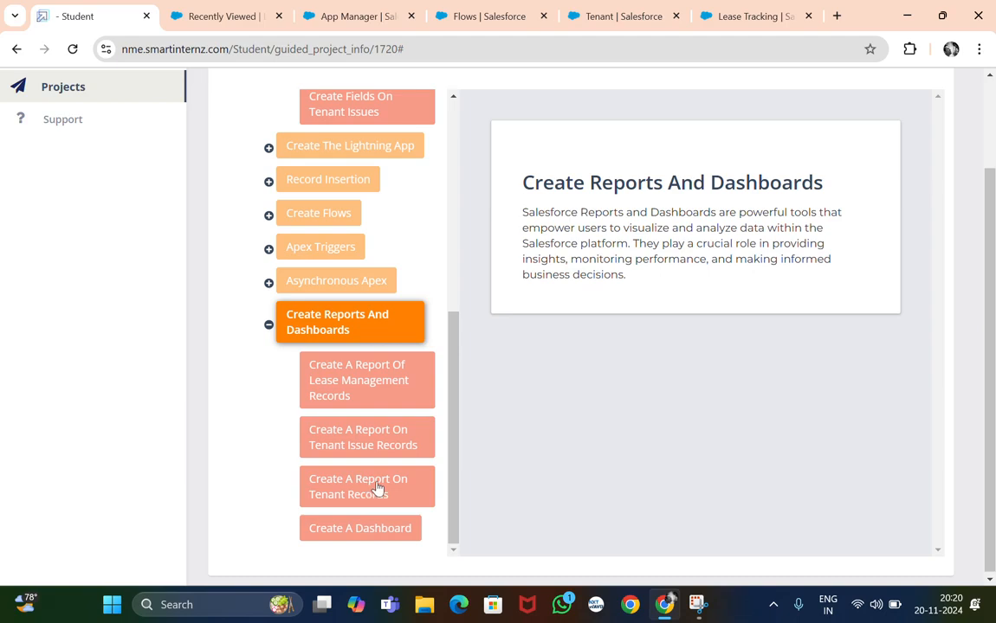
{"action": "left_click", "coordinate": [379, 390]}
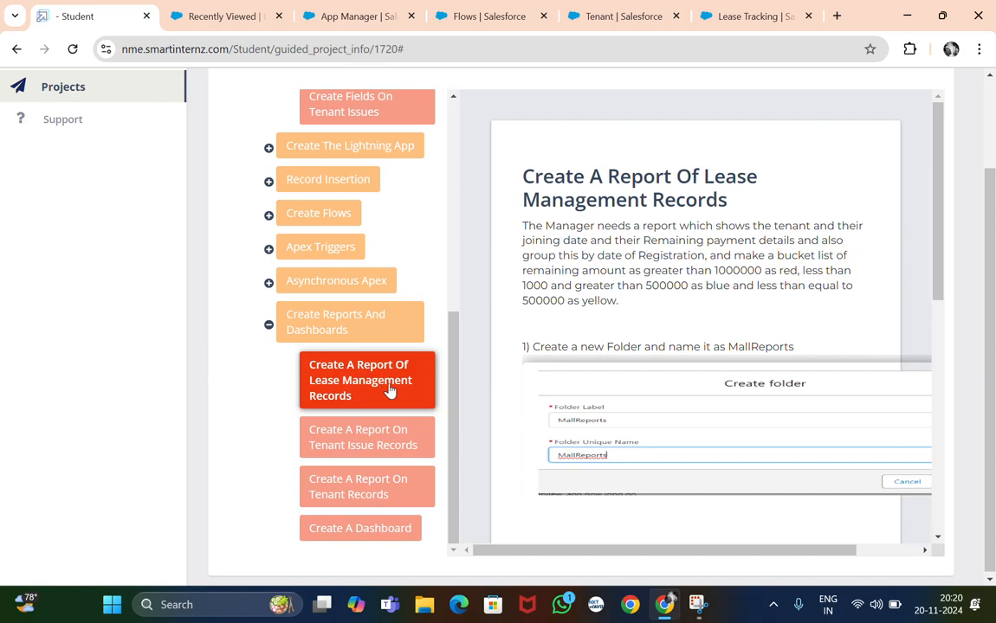
{"action": "scroll", "coordinate": [619, 381], "scroll_direction": "down", "scroll_amount": 1}
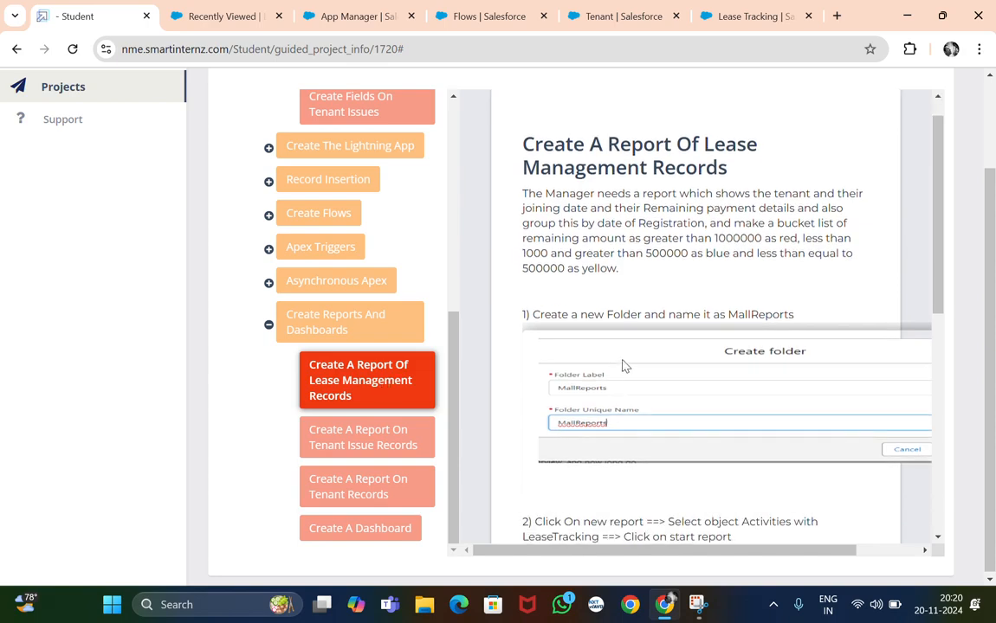
Step: Switch from the guide to Salesforce, search the available apps for "smart" and open the SmartMall app
{"action": "left_click", "coordinate": [417, 21]}
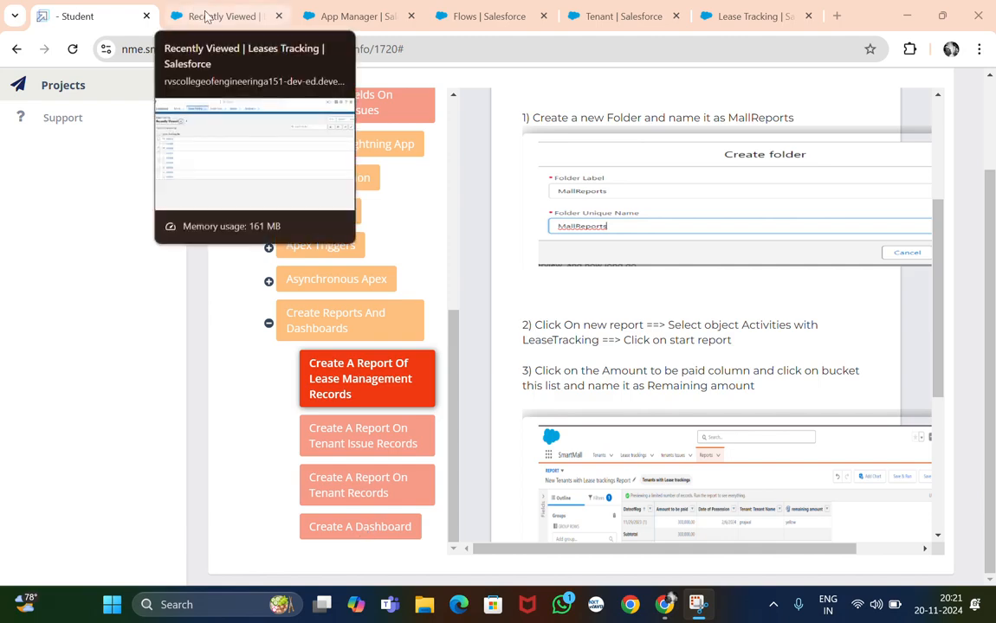
{"action": "left_click", "coordinate": [314, 15]}
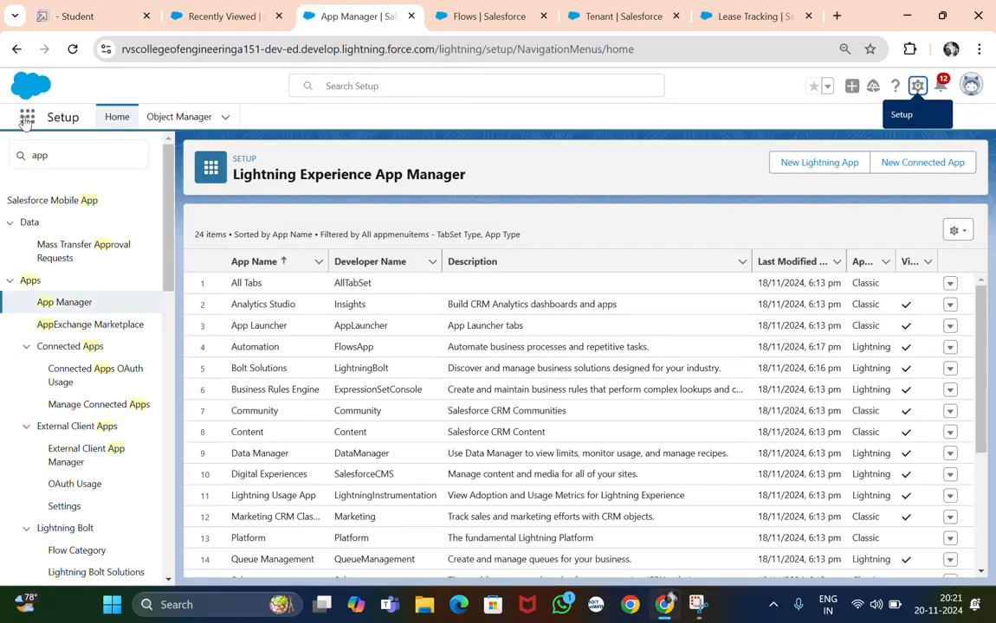
{"action": "left_click", "coordinate": [27, 119]}
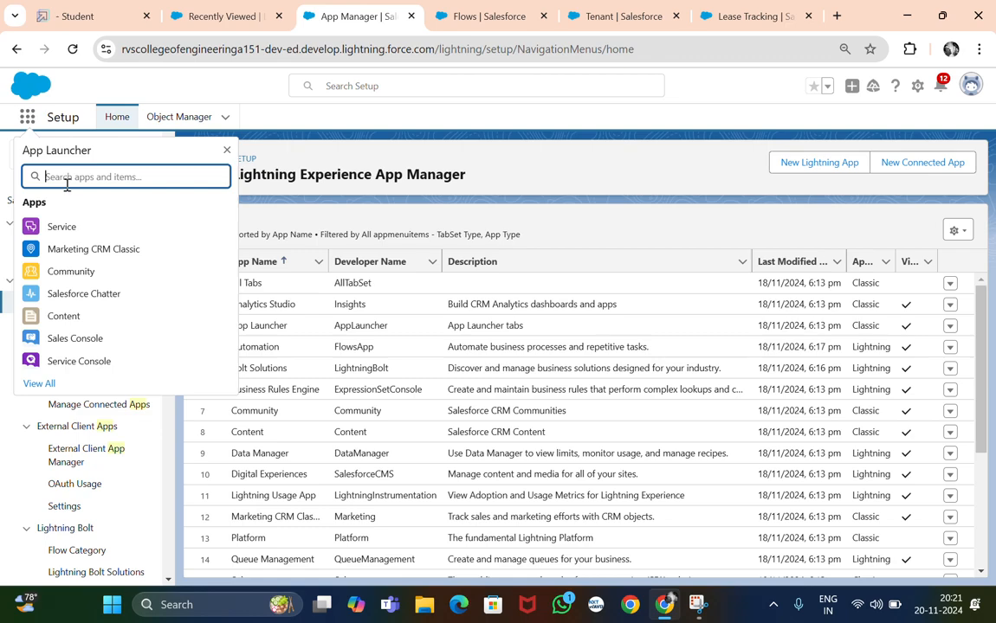
{"action": "type", "text": "smart"}
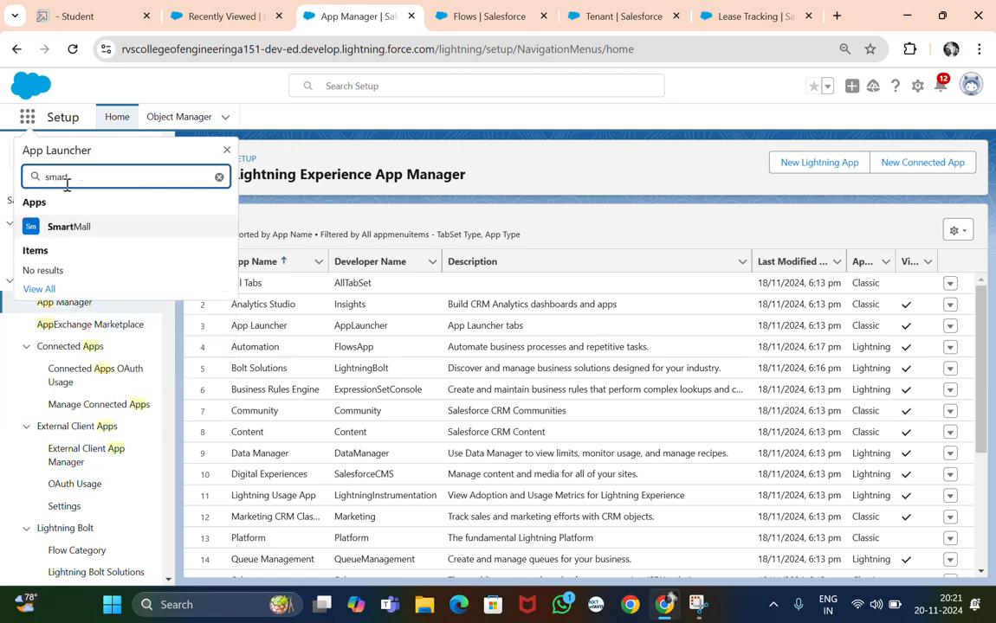
{"action": "left_click", "coordinate": [62, 228]}
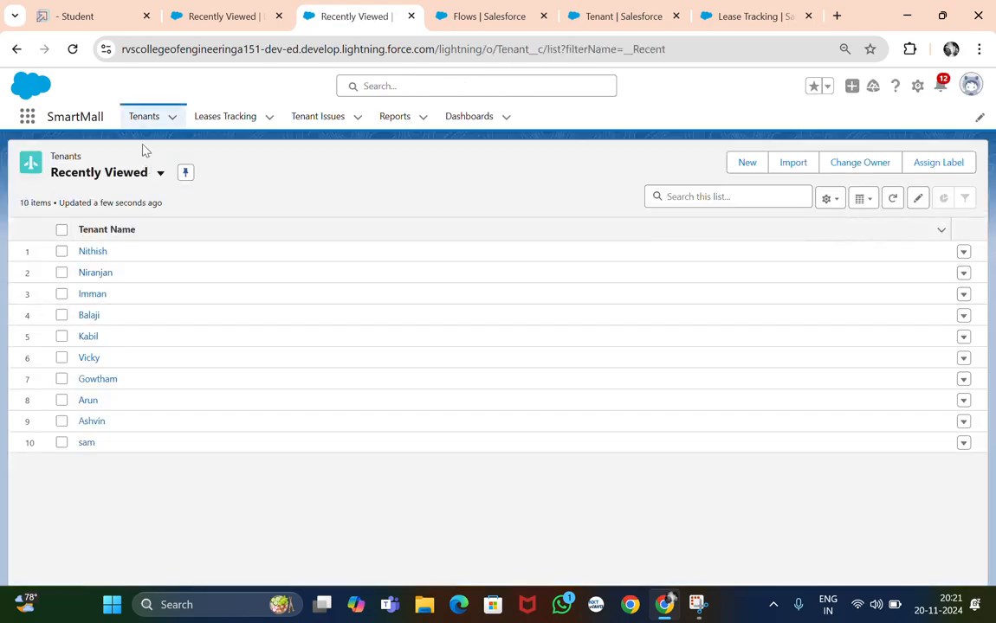
Step: View the Leases Tracking and Tenant Issues record lists in SmartMall, ending on the list of recent reports
{"action": "left_click", "coordinate": [245, 117]}
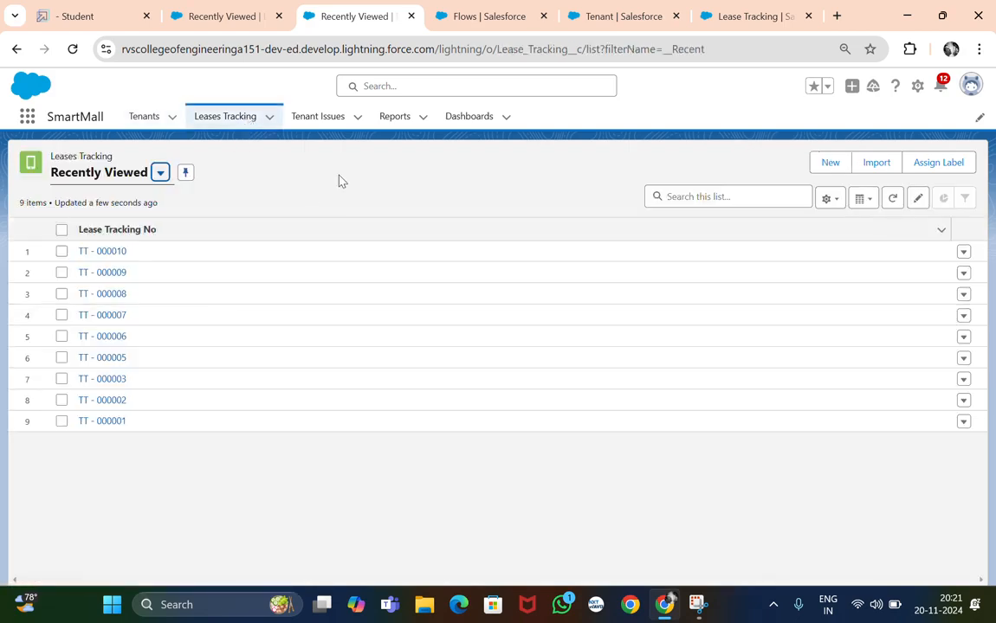
{"action": "left_click", "coordinate": [322, 113]}
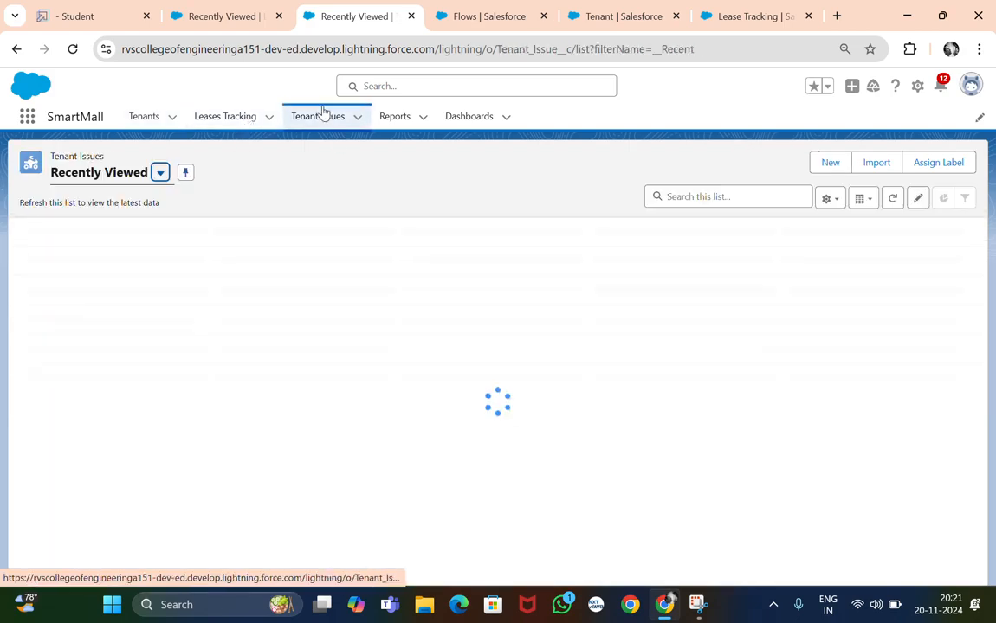
{"action": "left_click", "coordinate": [407, 118]}
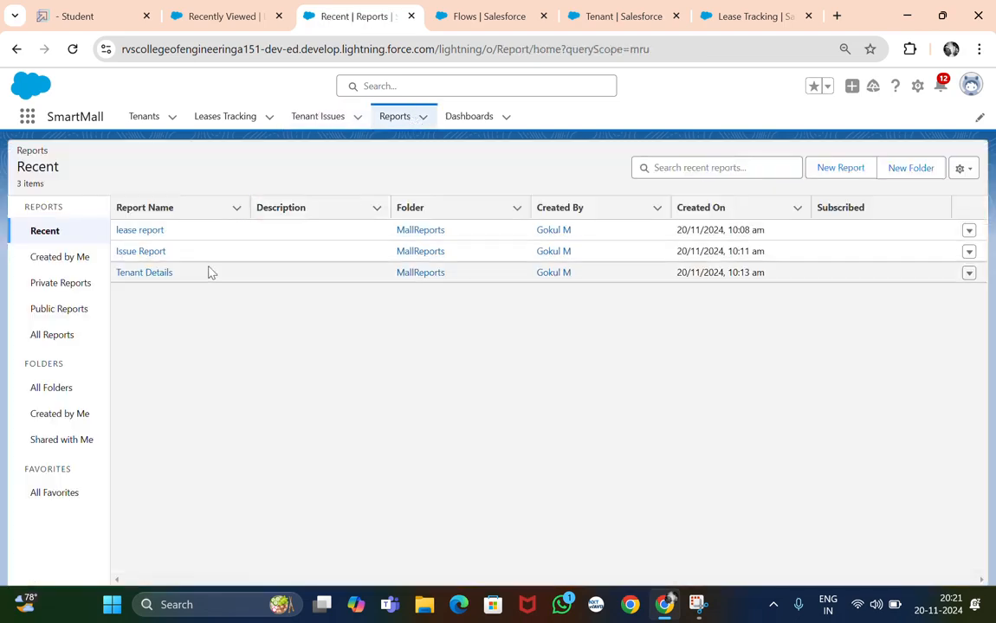
Step: View the lease report with its chart, return to the recent reports and view the Issue Report
{"action": "left_click", "coordinate": [149, 233]}
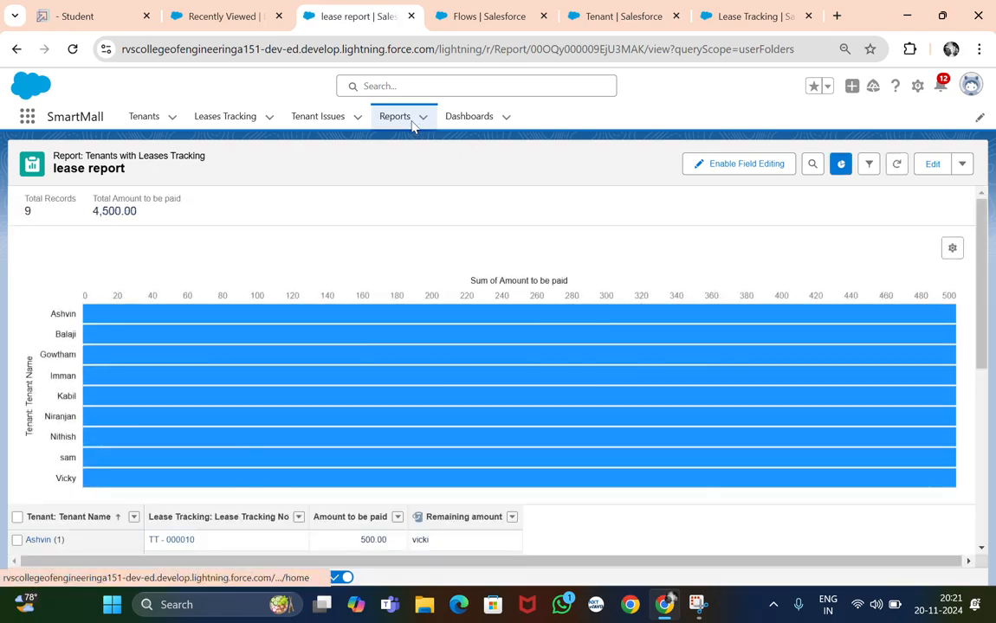
{"action": "left_click", "coordinate": [412, 123]}
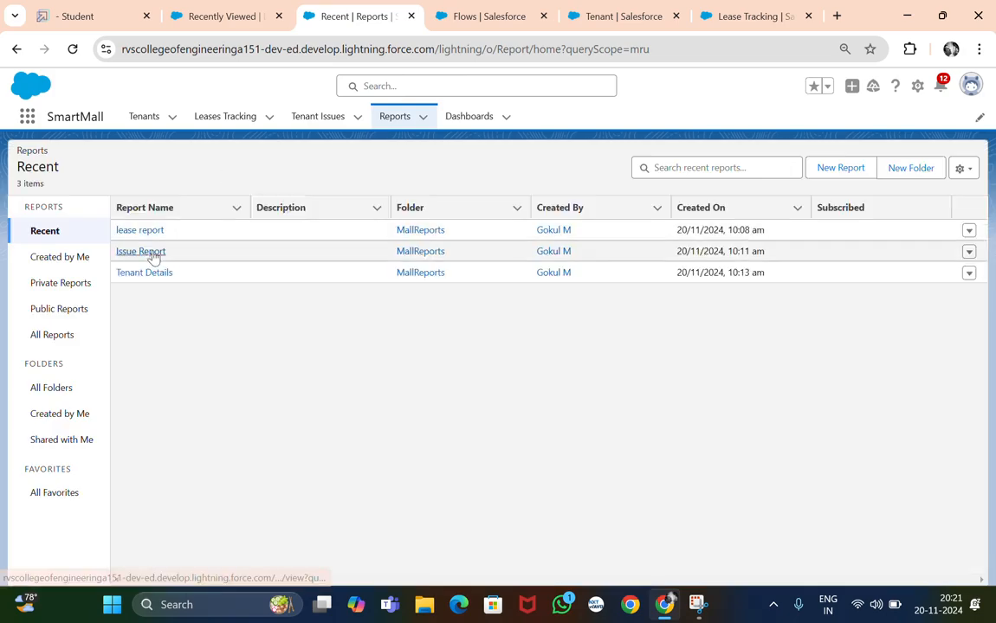
{"action": "left_click", "coordinate": [153, 252]}
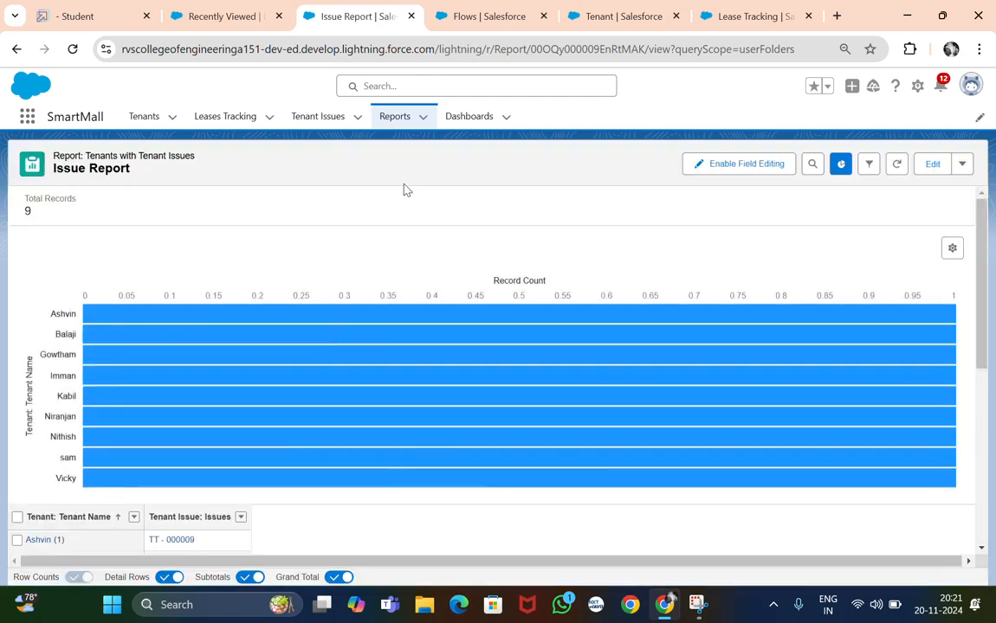
Step: Open the Tenant Details report from the recent reports and review its chart and tenant rows down to the total
{"action": "left_click", "coordinate": [402, 121]}
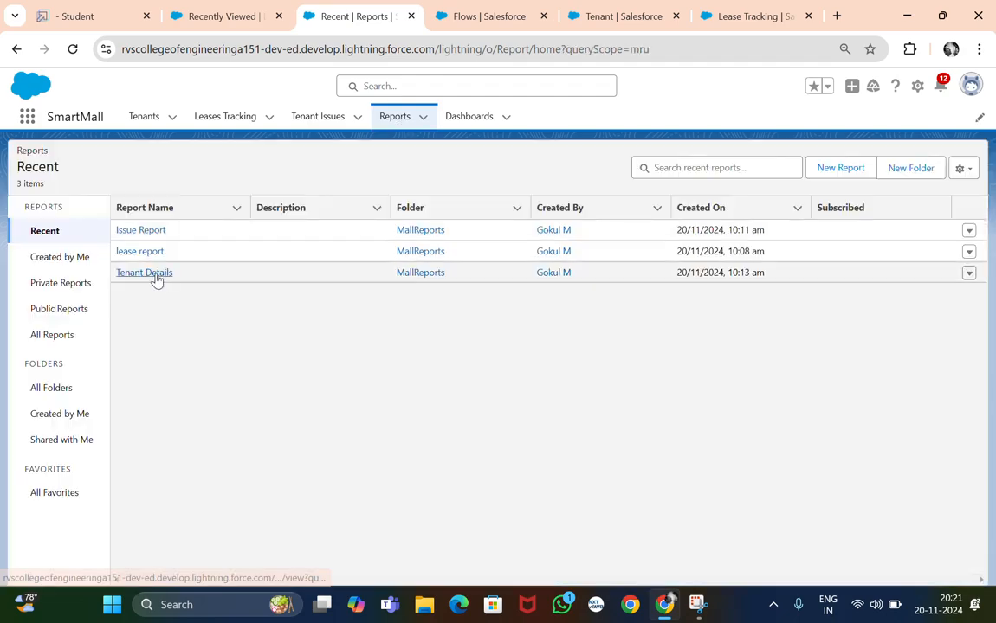
{"action": "left_click", "coordinate": [154, 275]}
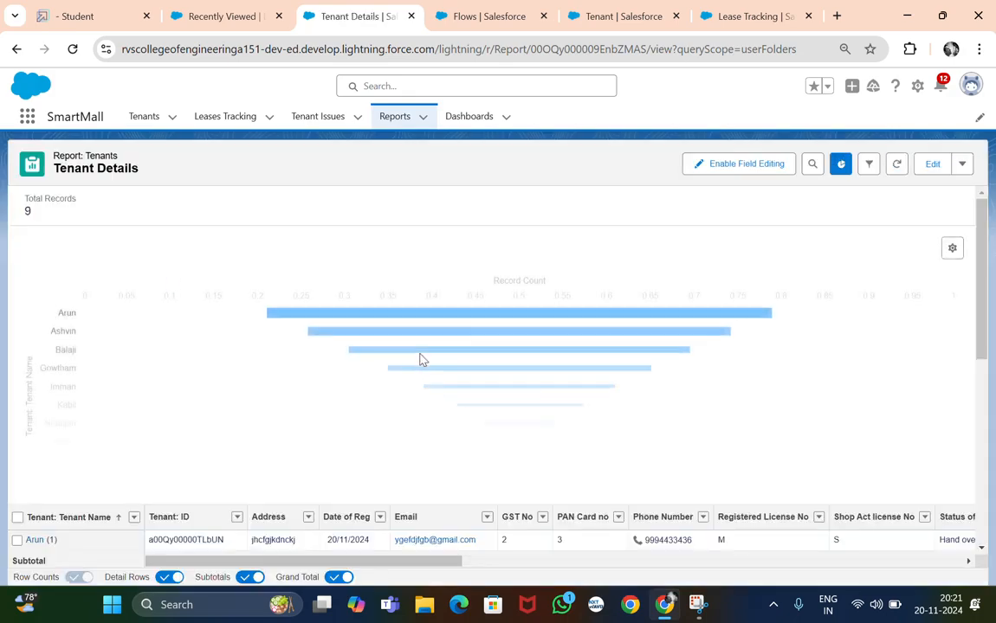
{"action": "scroll", "coordinate": [421, 358], "scroll_direction": "down", "scroll_amount": 2}
{"action": "scroll", "coordinate": [421, 358], "scroll_direction": "down", "scroll_amount": 5}
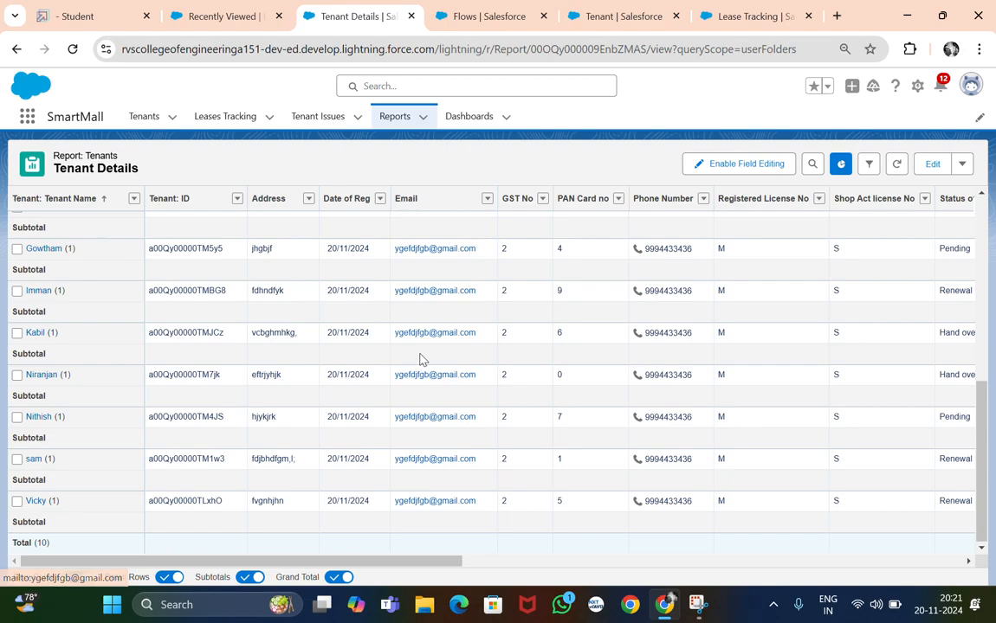
Step: Open the December Dashboard and review its Tenant Details chart, lease report and Issue Report components
{"action": "left_click", "coordinate": [472, 118]}
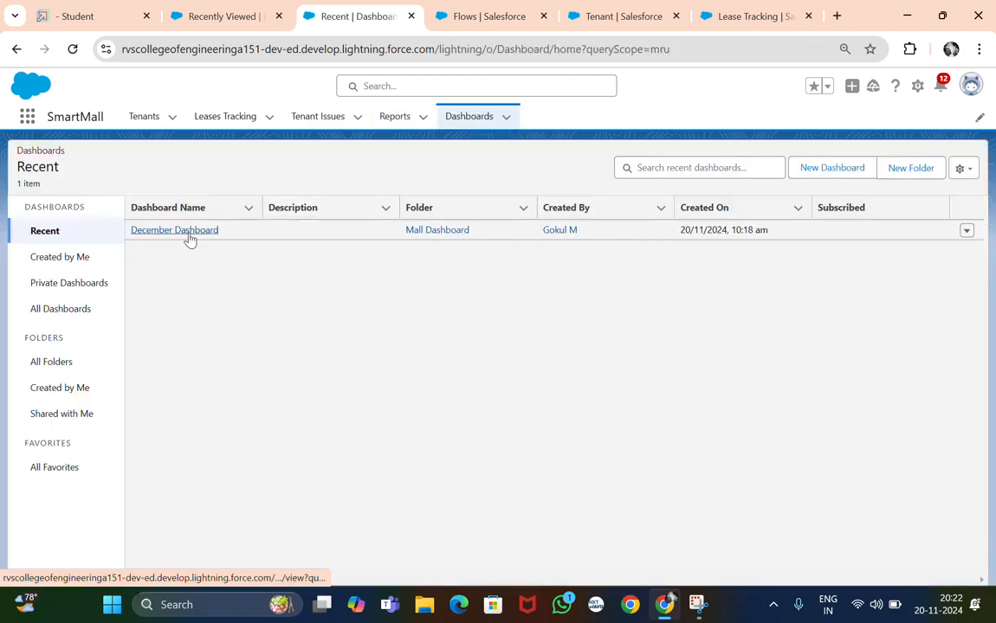
{"action": "left_click", "coordinate": [189, 232]}
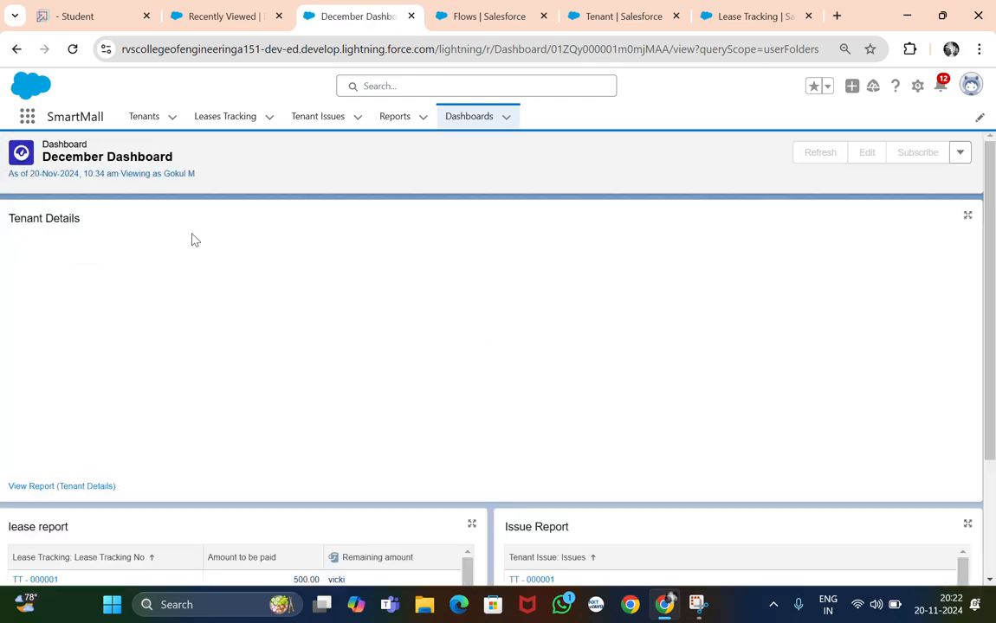
{"action": "scroll", "coordinate": [352, 315], "scroll_direction": "down", "scroll_amount": 1}
{"action": "scroll", "coordinate": [351, 316], "scroll_direction": "down", "scroll_amount": 1}
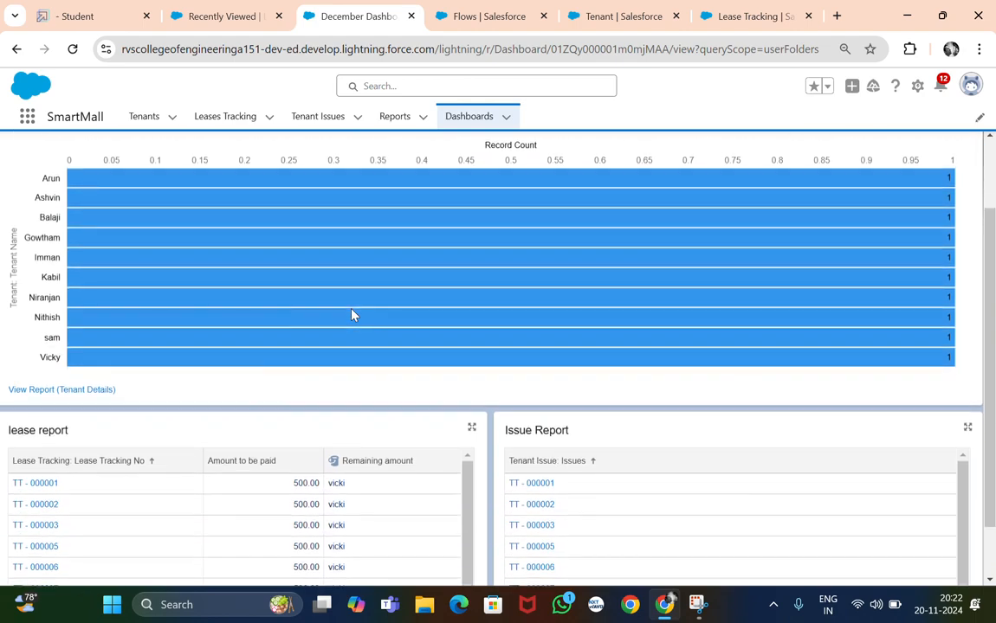
{"action": "scroll", "coordinate": [351, 315], "scroll_direction": "down", "scroll_amount": 1}
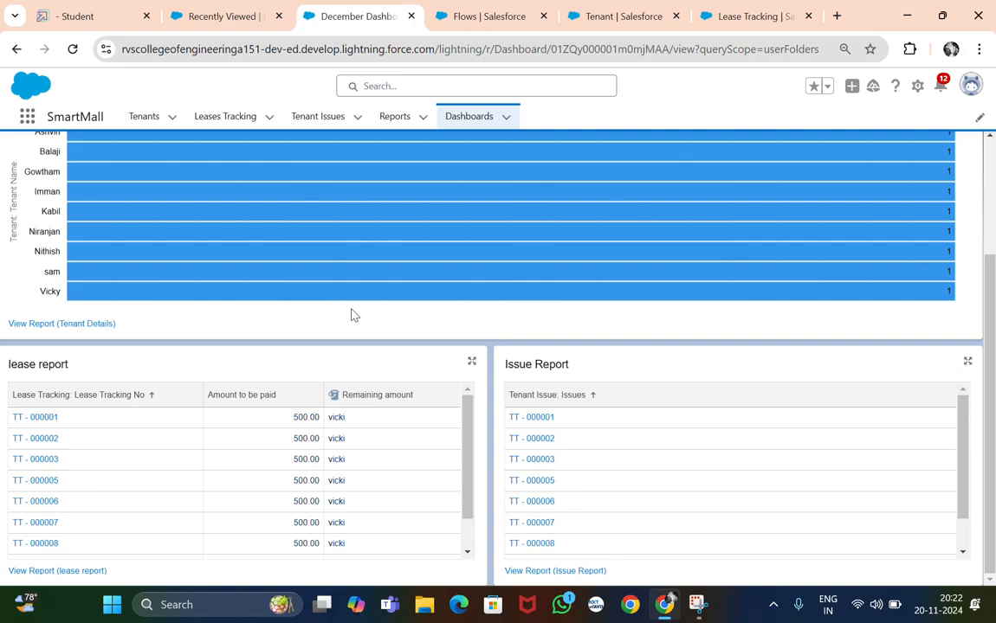
{"action": "scroll", "coordinate": [351, 313], "scroll_direction": "up", "scroll_amount": 2}
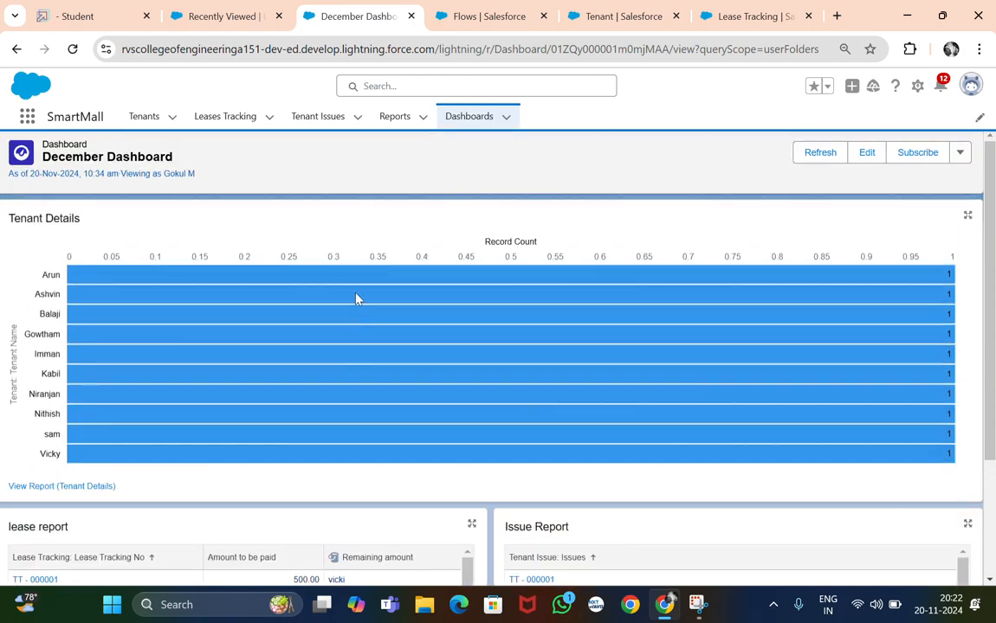